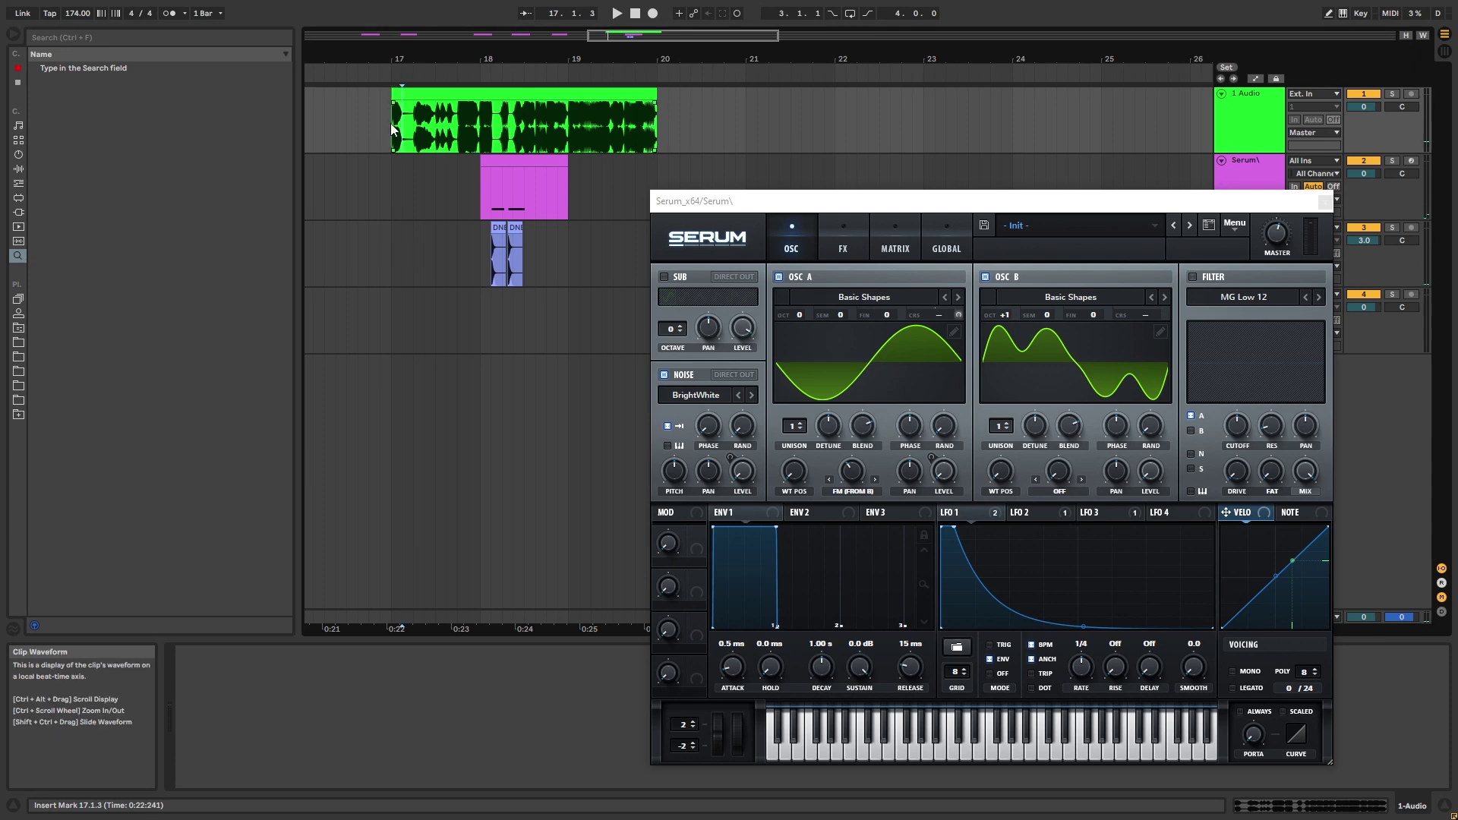
- Play the arrangement from bar 17, and audition the Serum track soloed from bar 18
key("space")
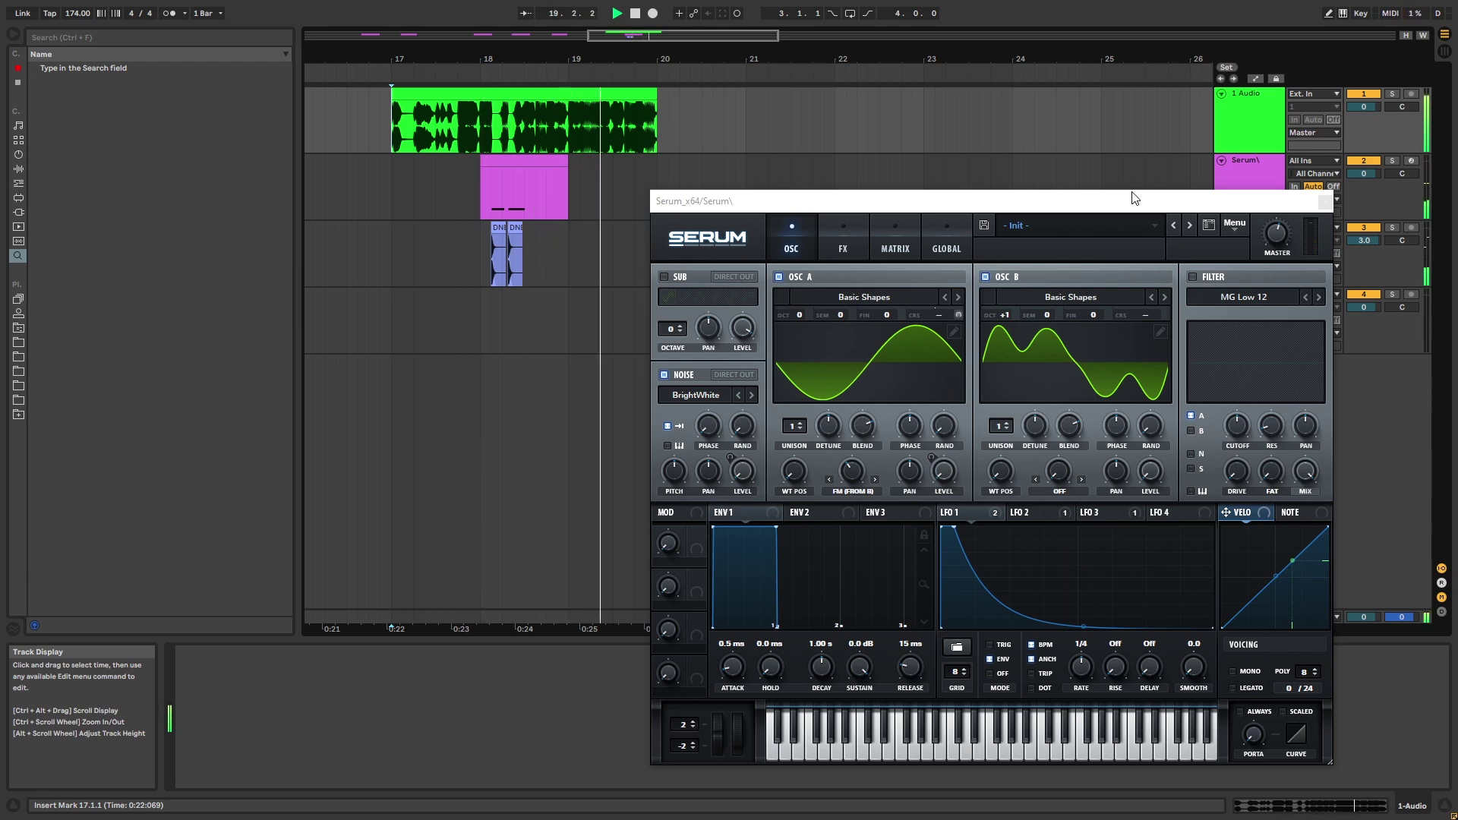
left_click(560, 190)
left_click(1394, 163)
key("space")
key("space")
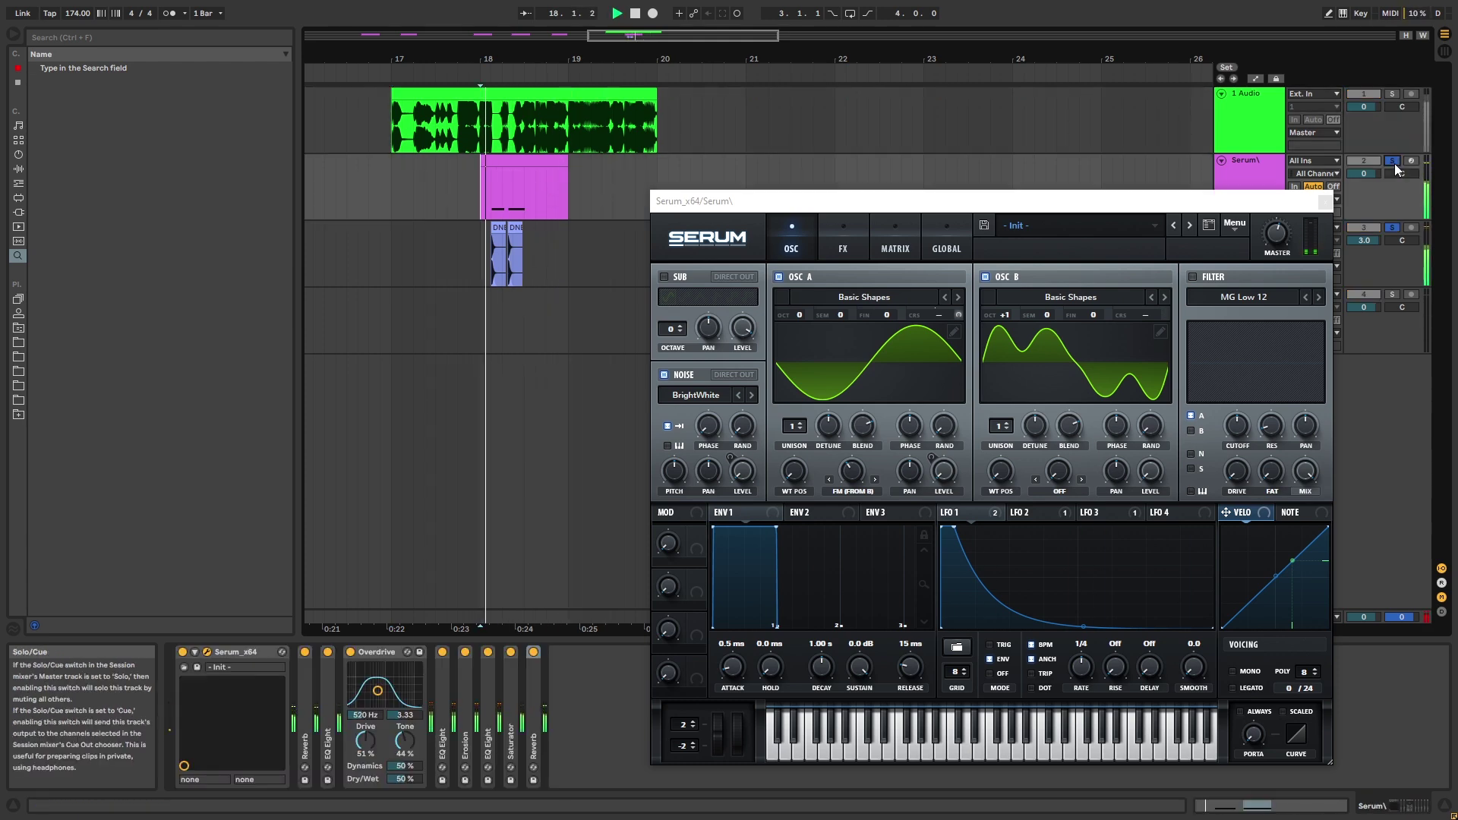
left_click(1394, 162)
key("space")
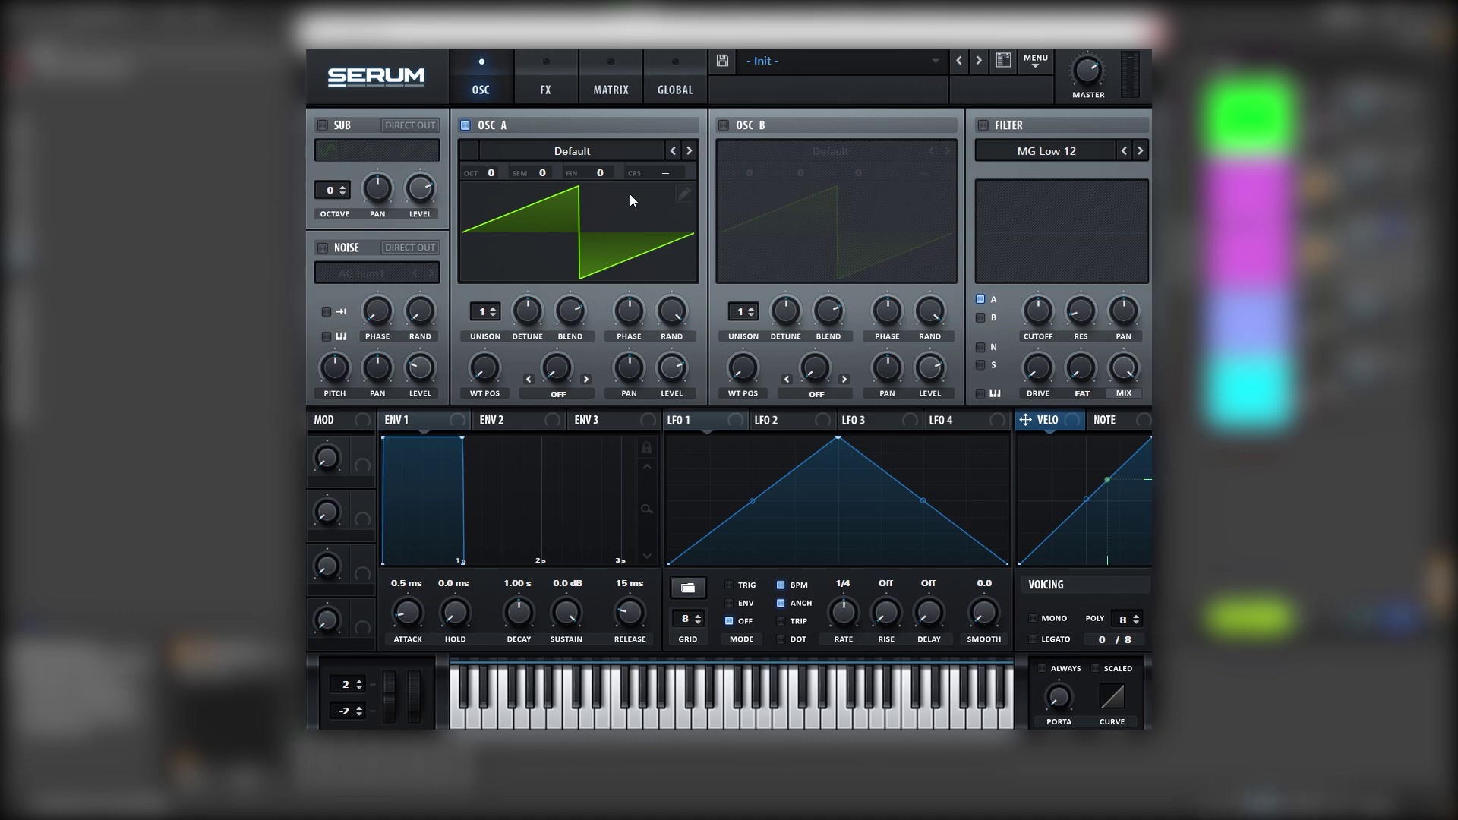
- Load the Analog wavetable Basic Shapes into oscillator A, and enable oscillator B with the same wavetable
left_click(572, 154)
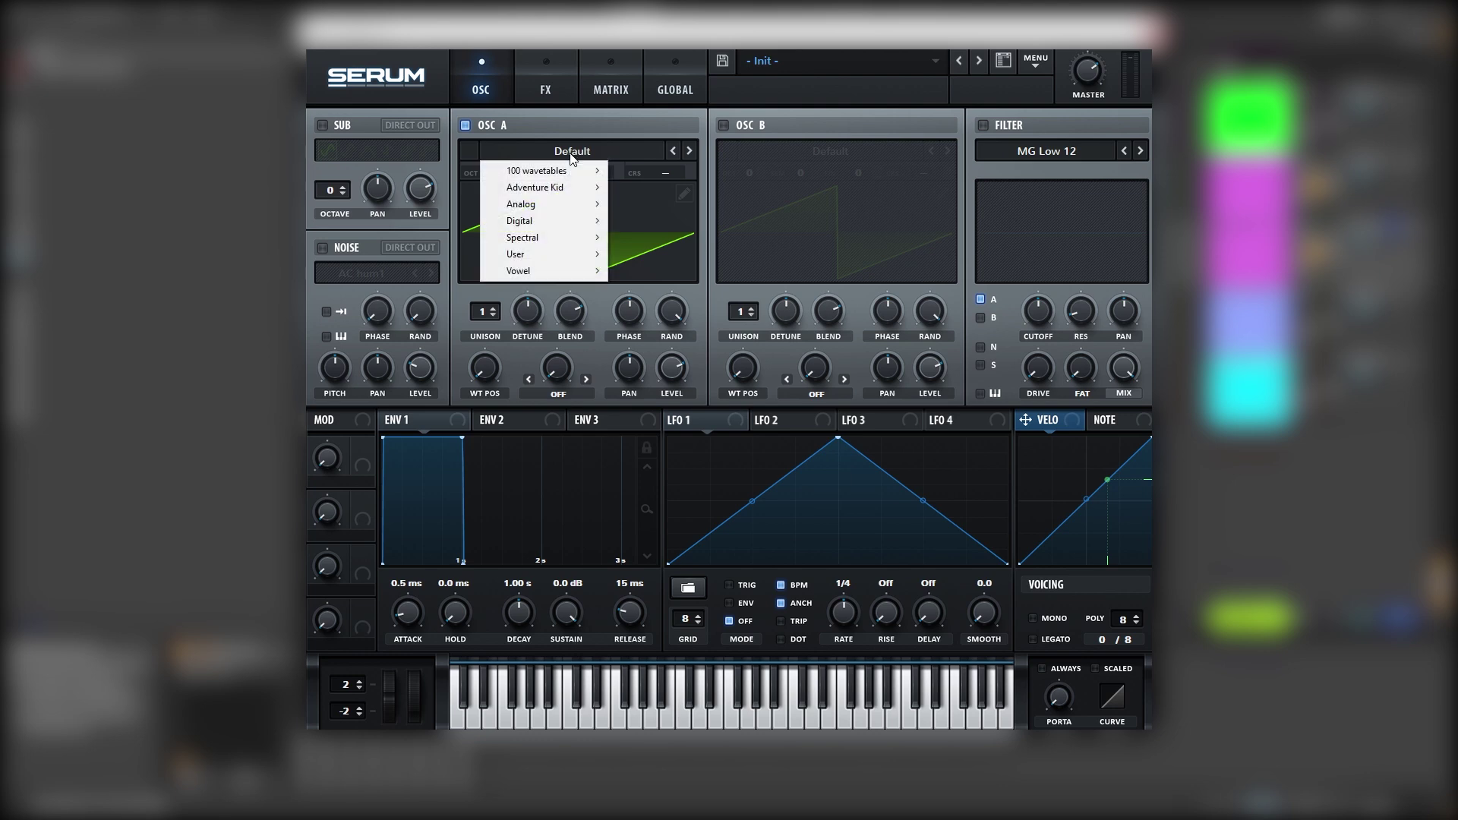
mouse_move(558, 202)
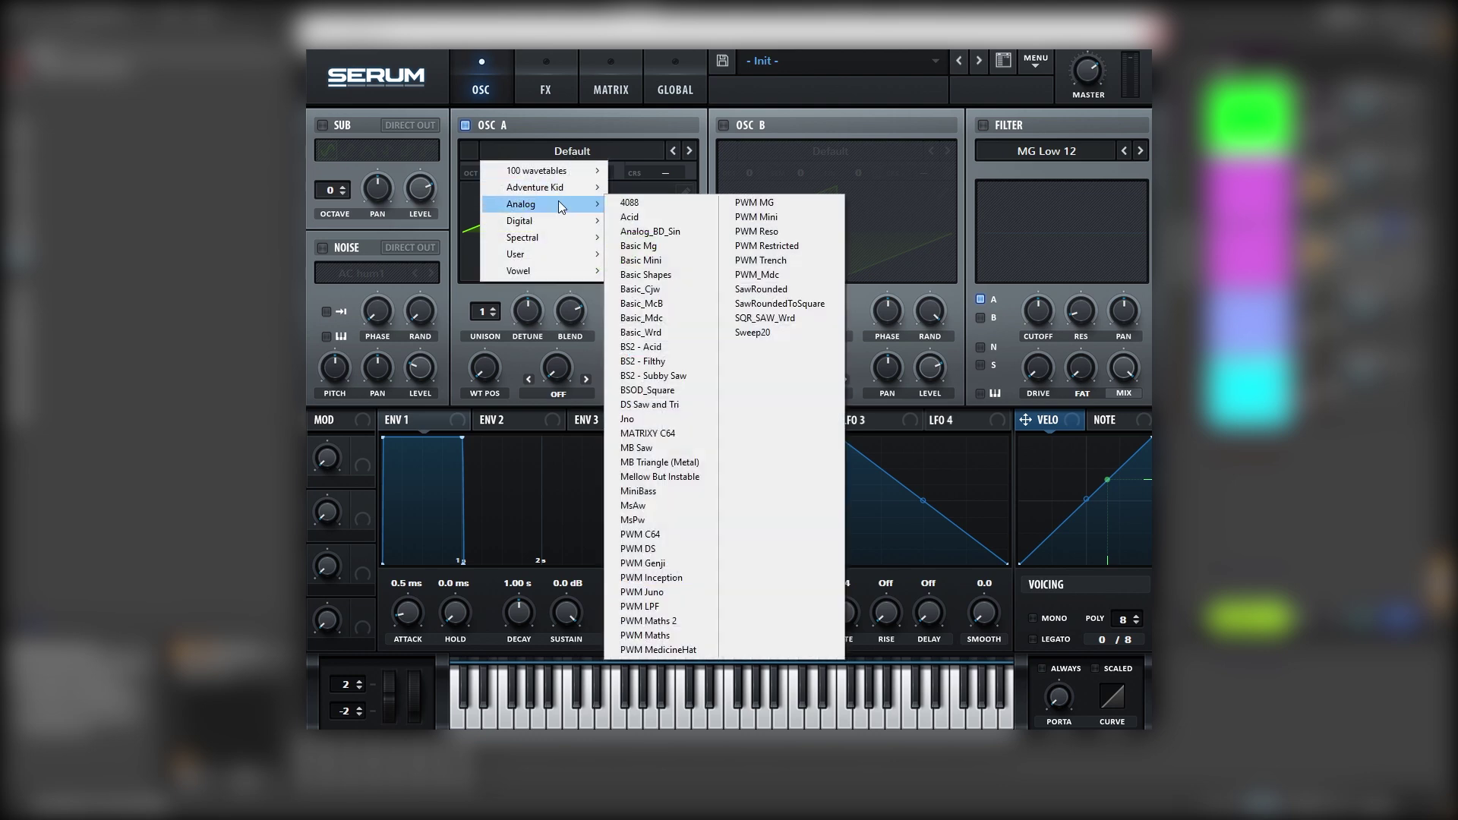
left_click(678, 276)
left_click(740, 125)
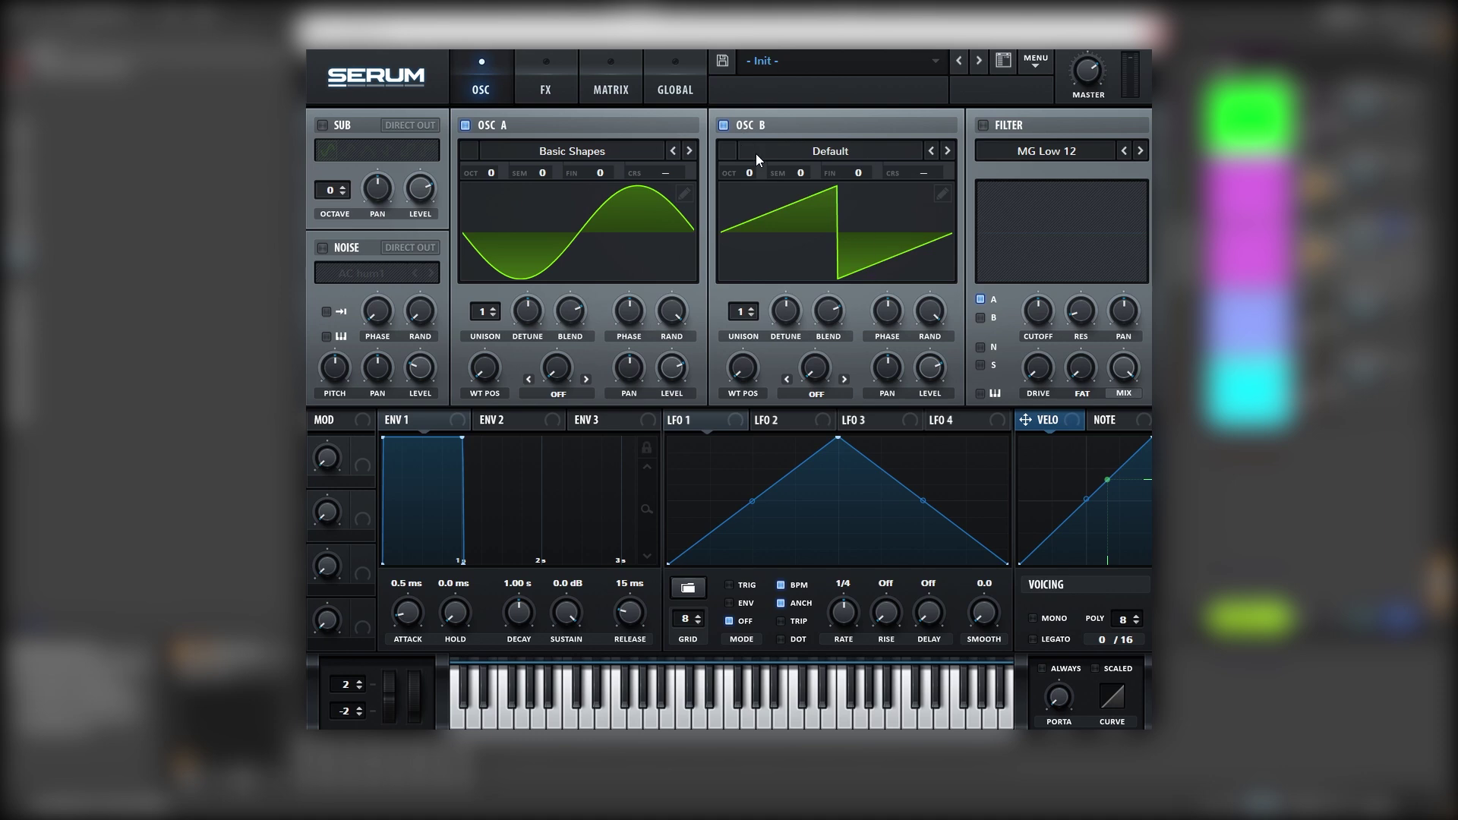
left_click(755, 152)
mouse_move(802, 204)
left_click(903, 275)
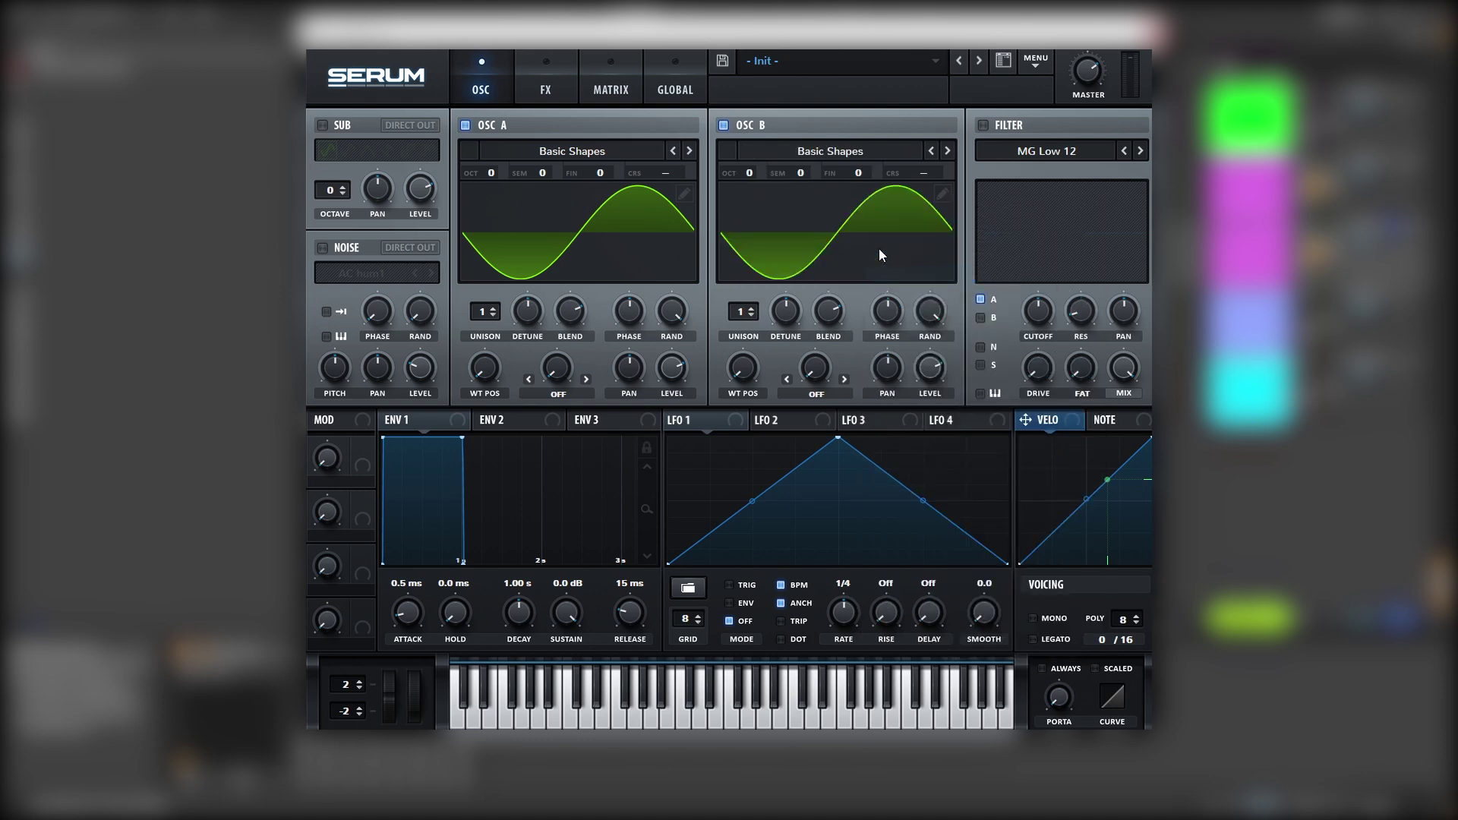
- Set oscillator A's warp mode to FM (From B) with a moderate amount, and set oscillator B's octave to +1
left_click(563, 395)
left_click(589, 713)
left_click_drag(556, 367, 558, 308)
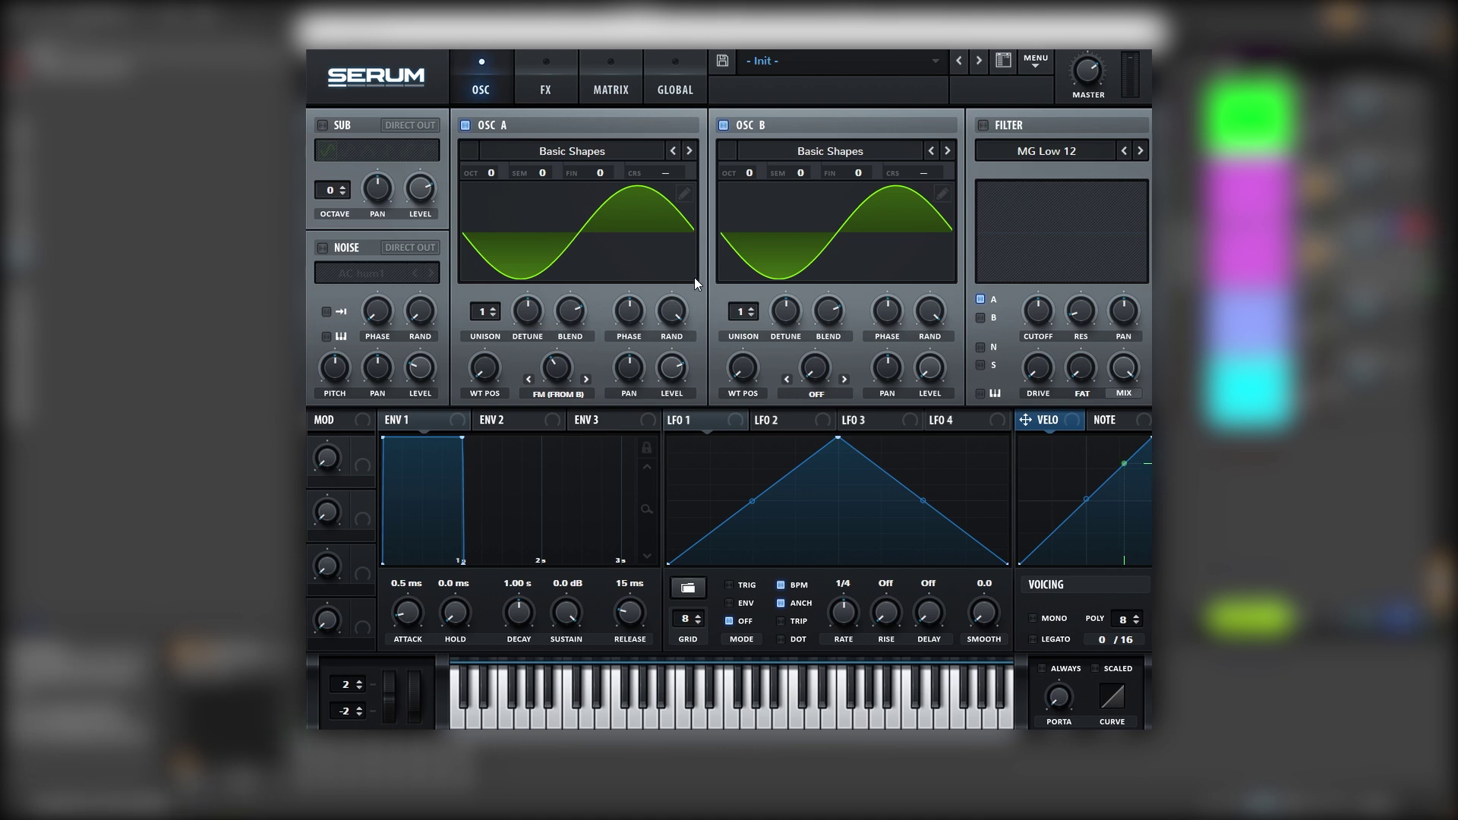
left_click_drag(739, 174, 745, 153)
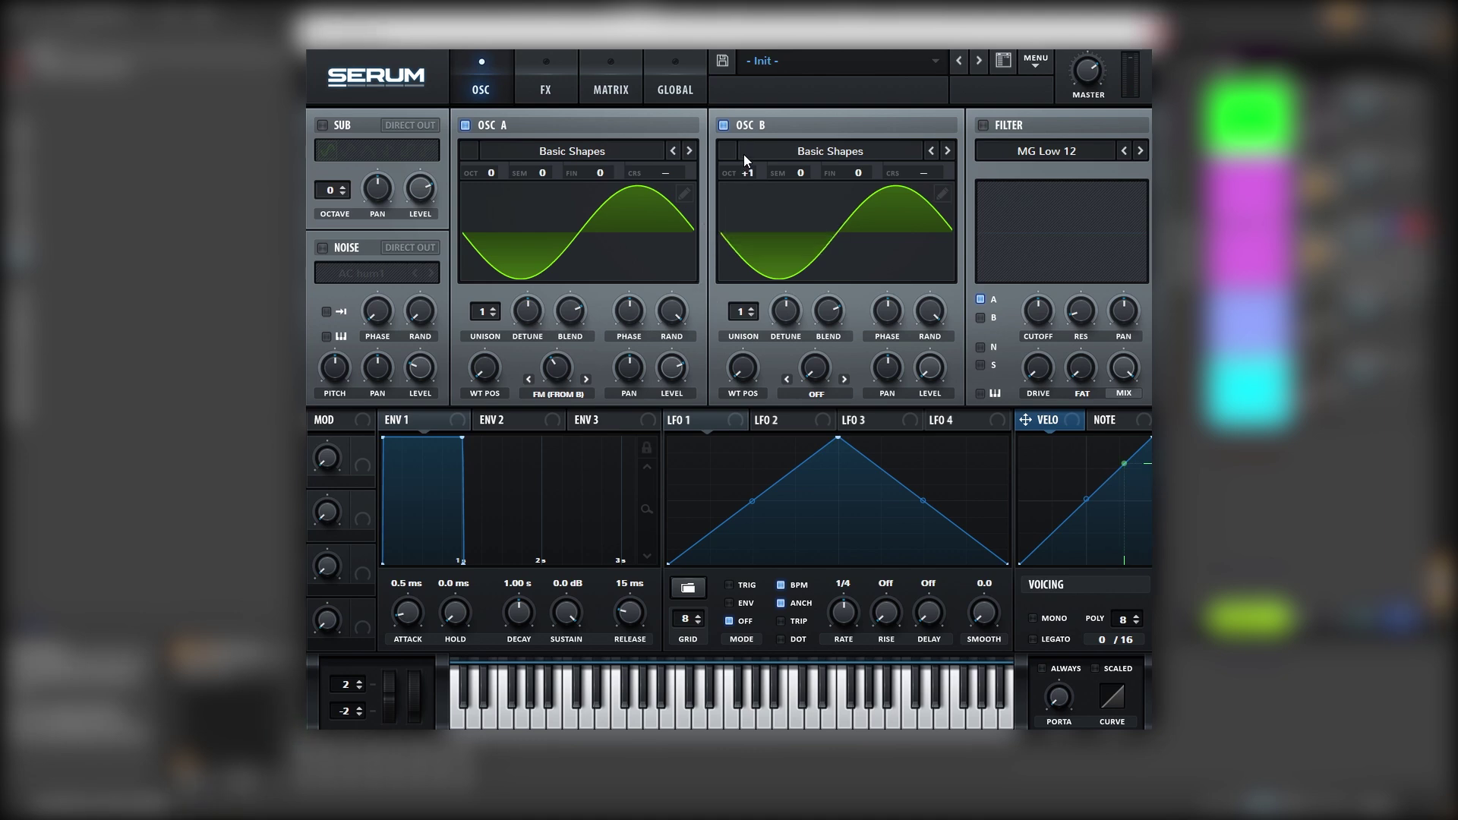
- Redraw the first frame of oscillator B's wavetable with harmonics: bin 1 strongest, bins 3 and 4 medium, and bin 8 slight
left_click(941, 194)
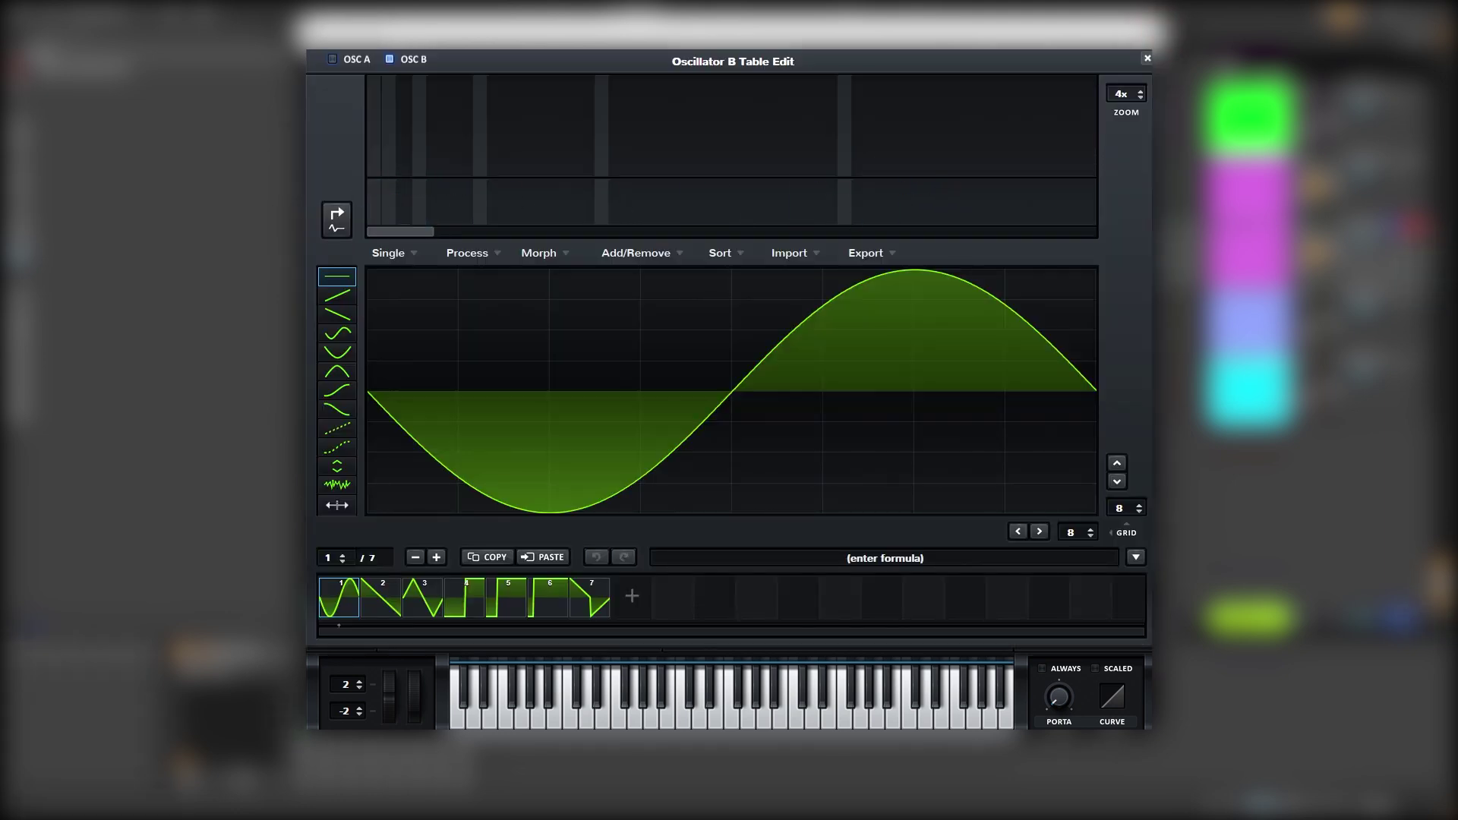
left_click(372, 114)
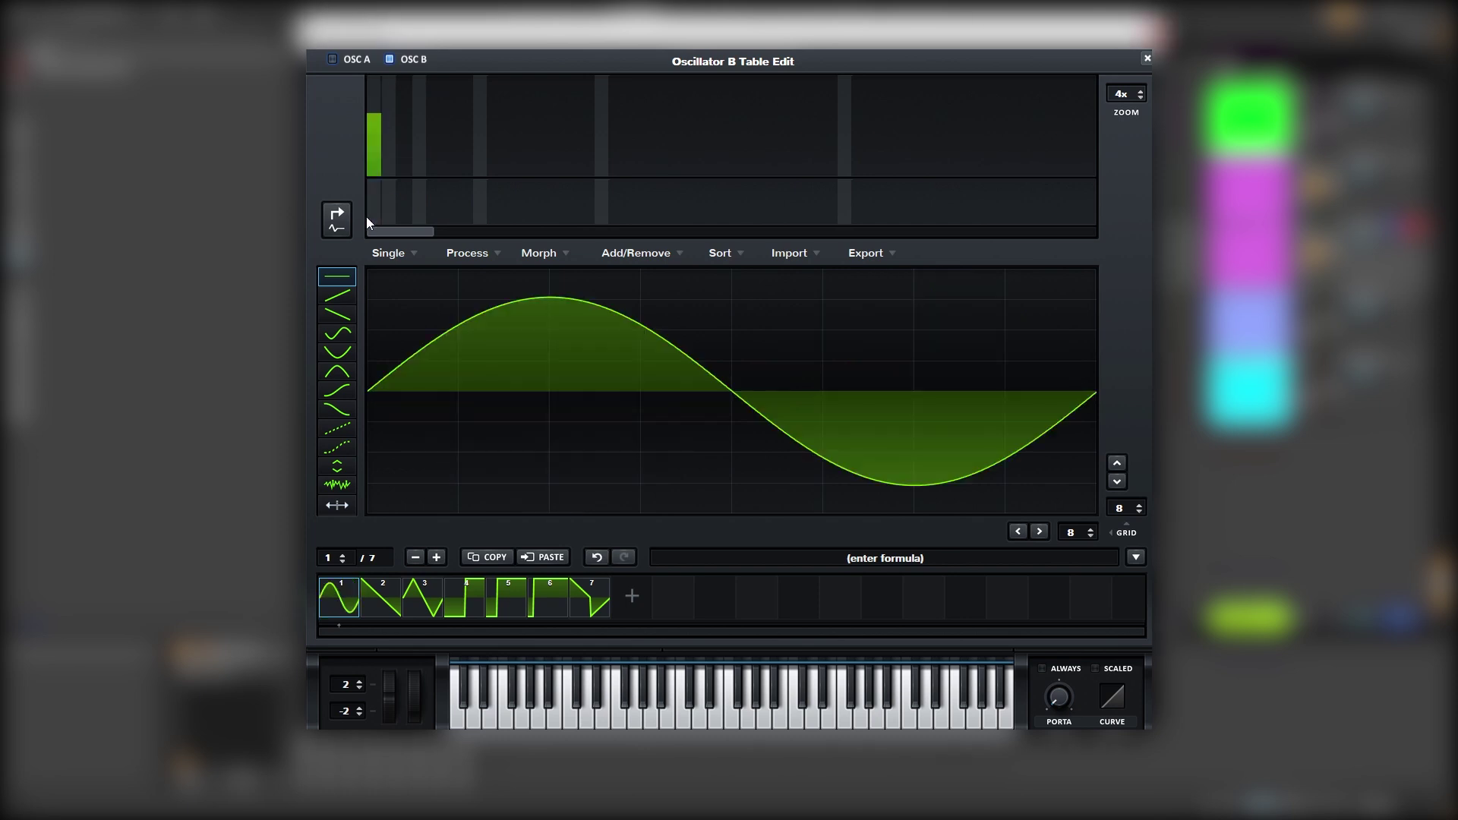
left_click(382, 114)
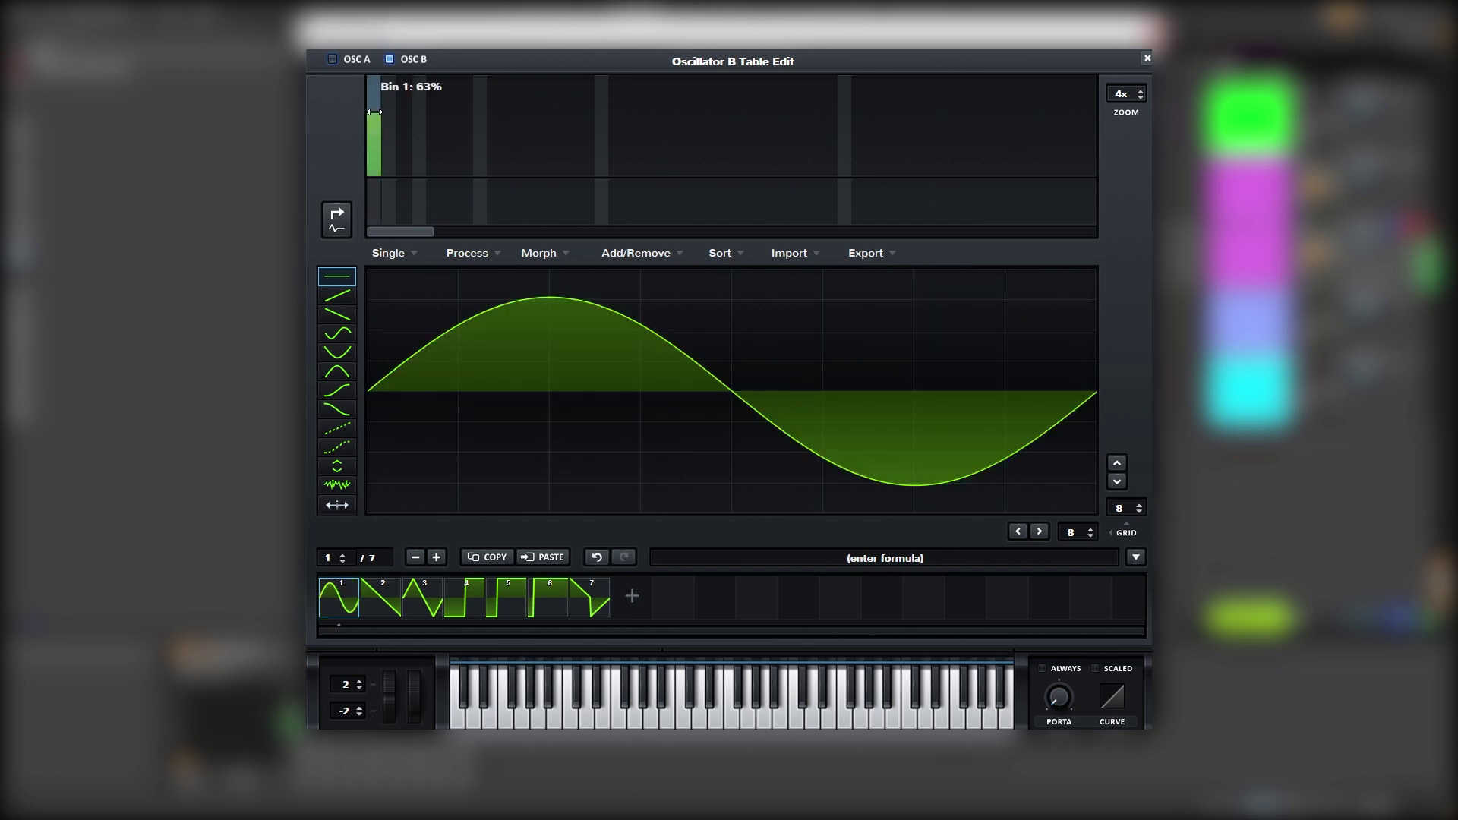
left_click(408, 137)
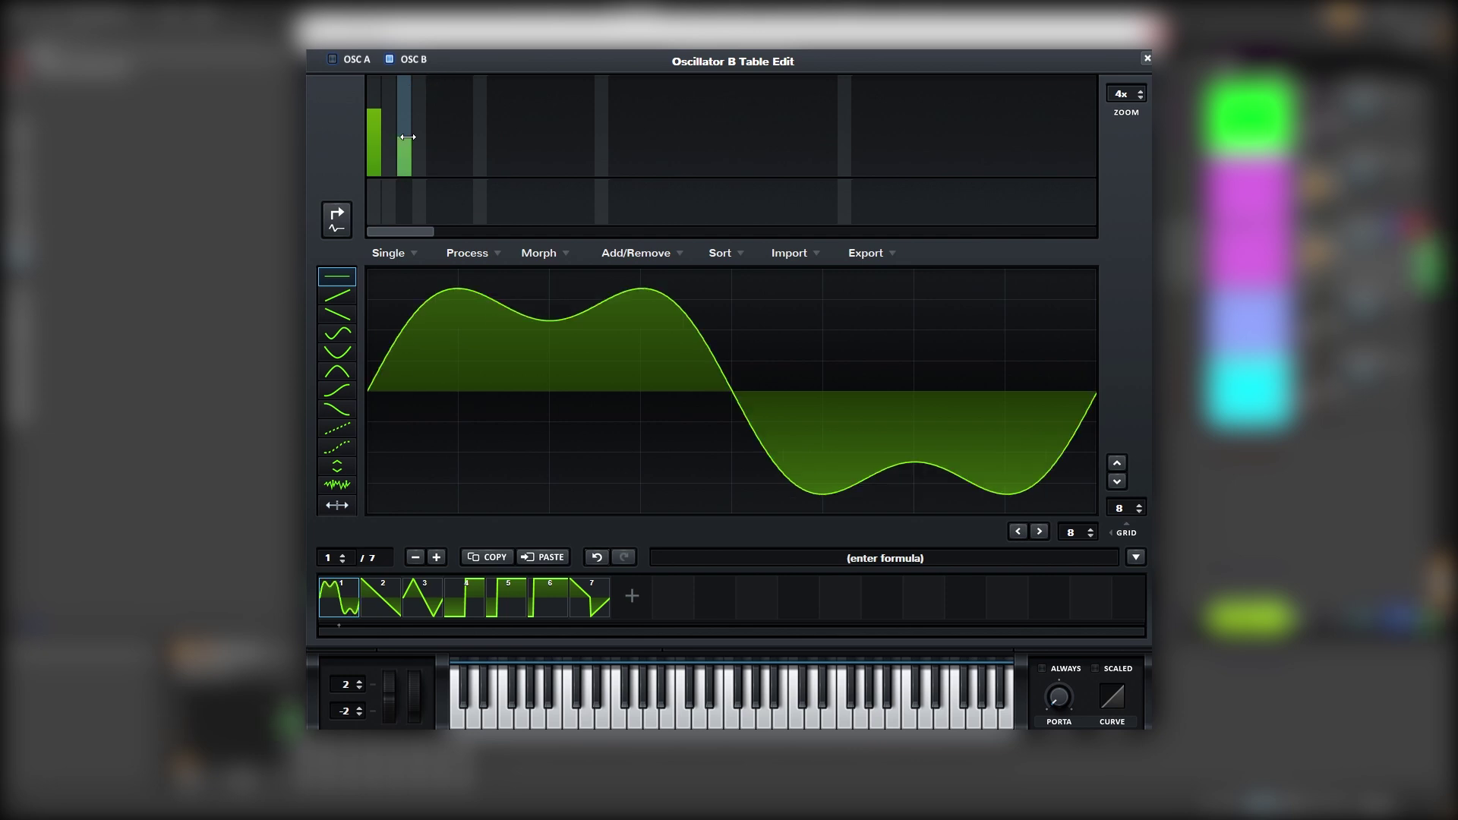
left_click(419, 143)
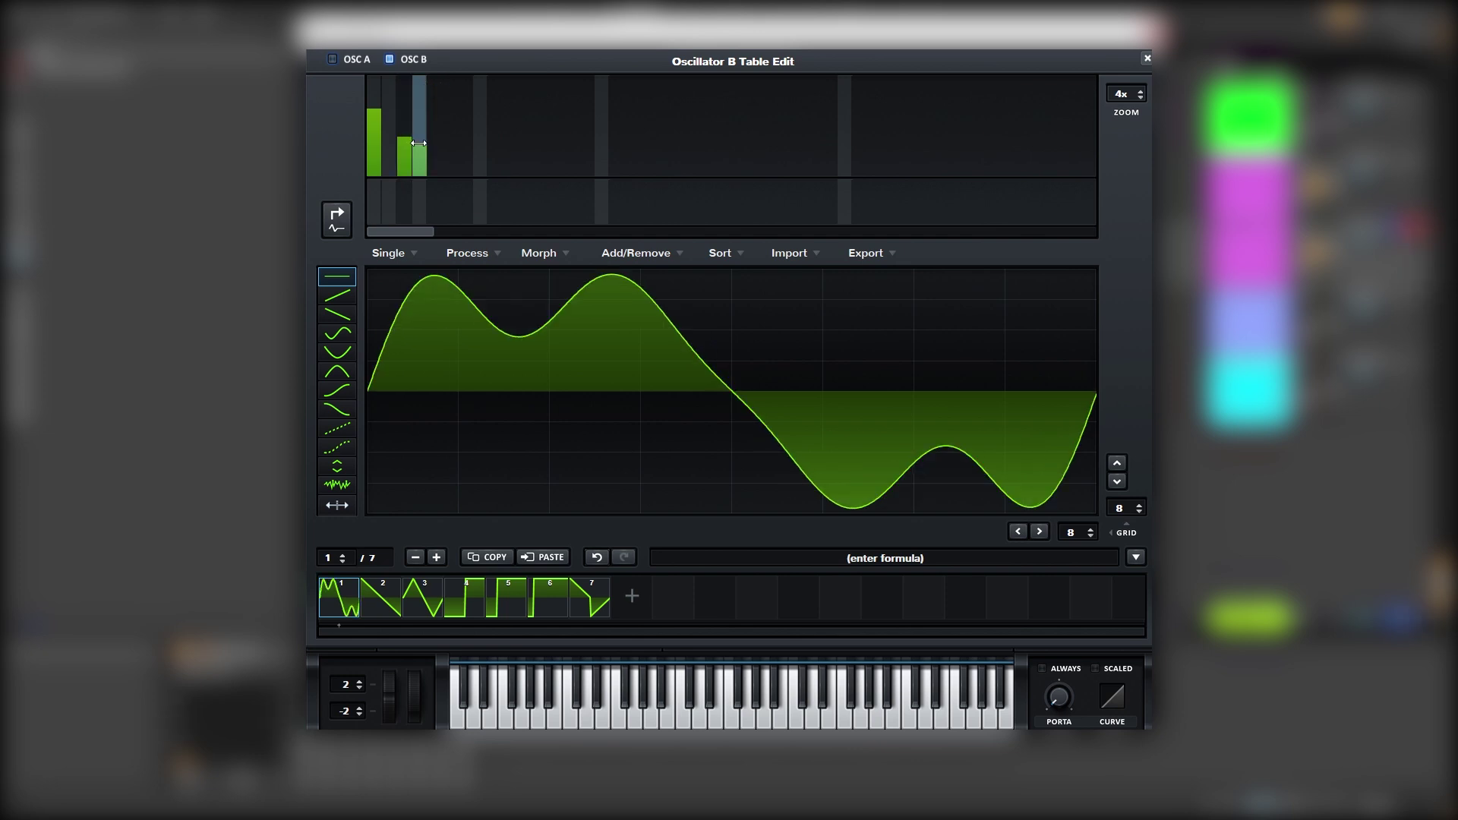
left_click(479, 166)
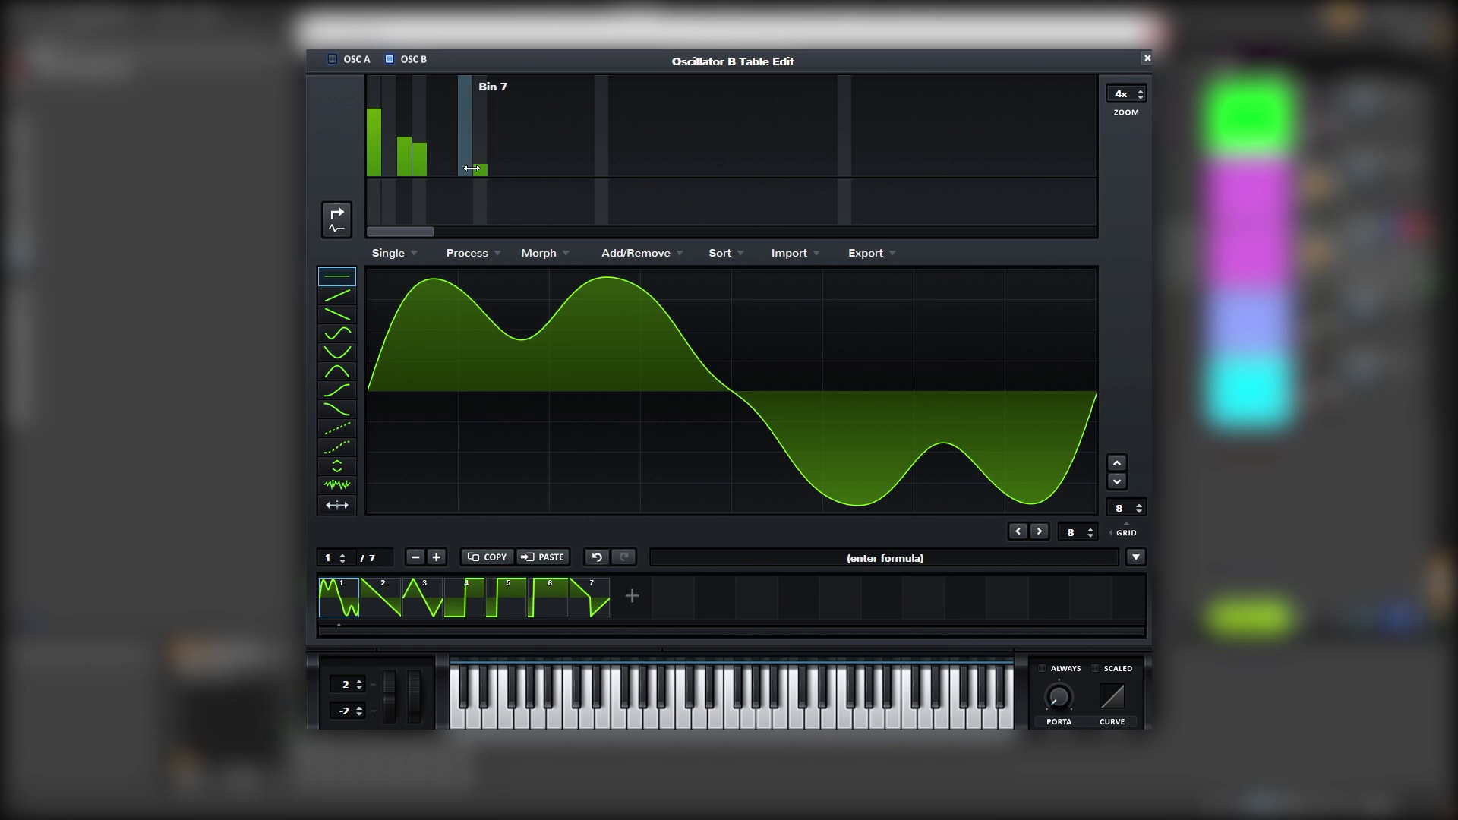
left_click(1144, 58)
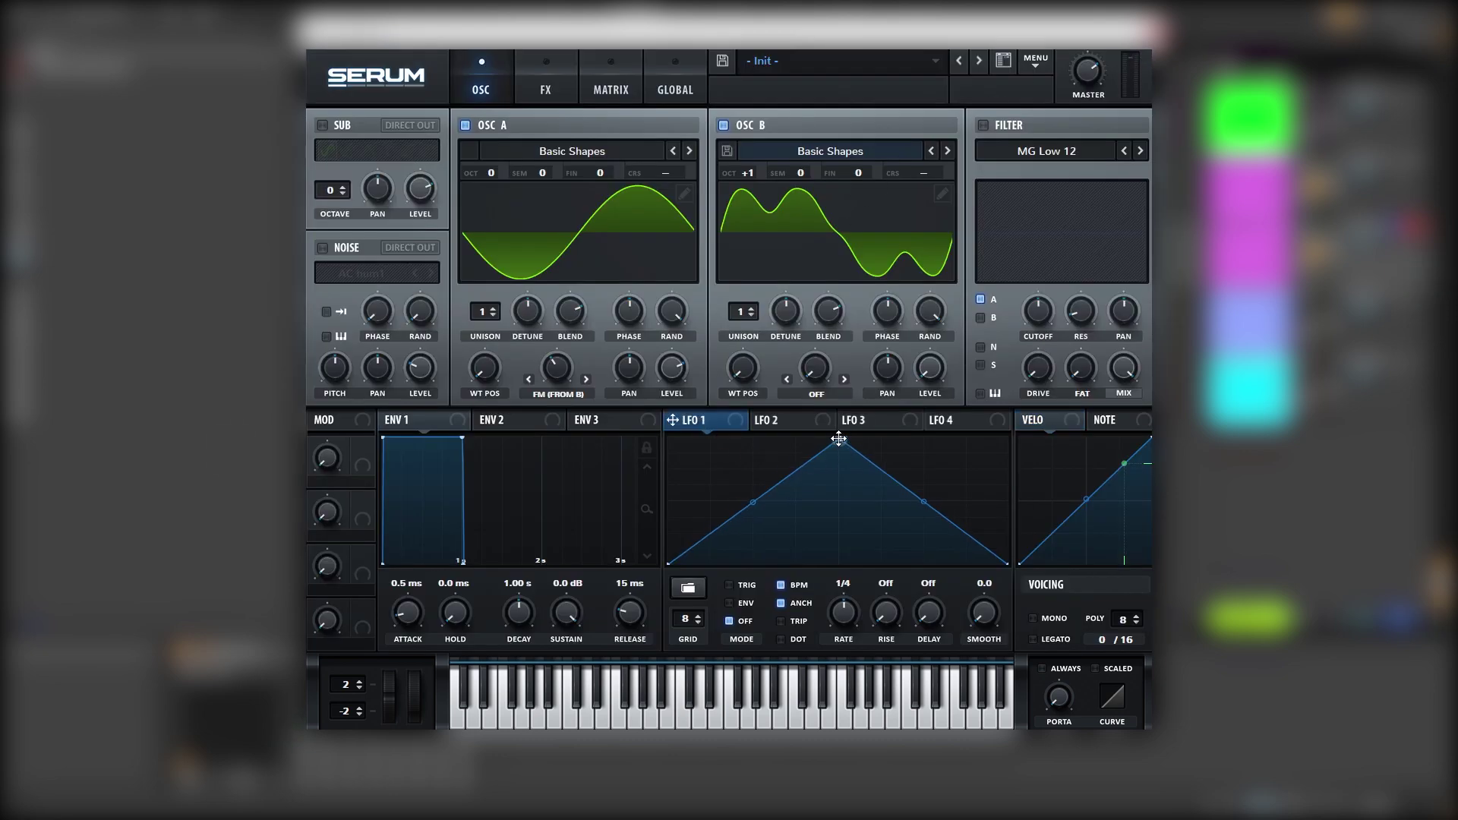
- Shape LFO 1 into a brief hold followed by an exponential decay in envelope mode, and assign it to oscillator A's level
left_click_drag(837, 438, 646, 410)
double_click(688, 443)
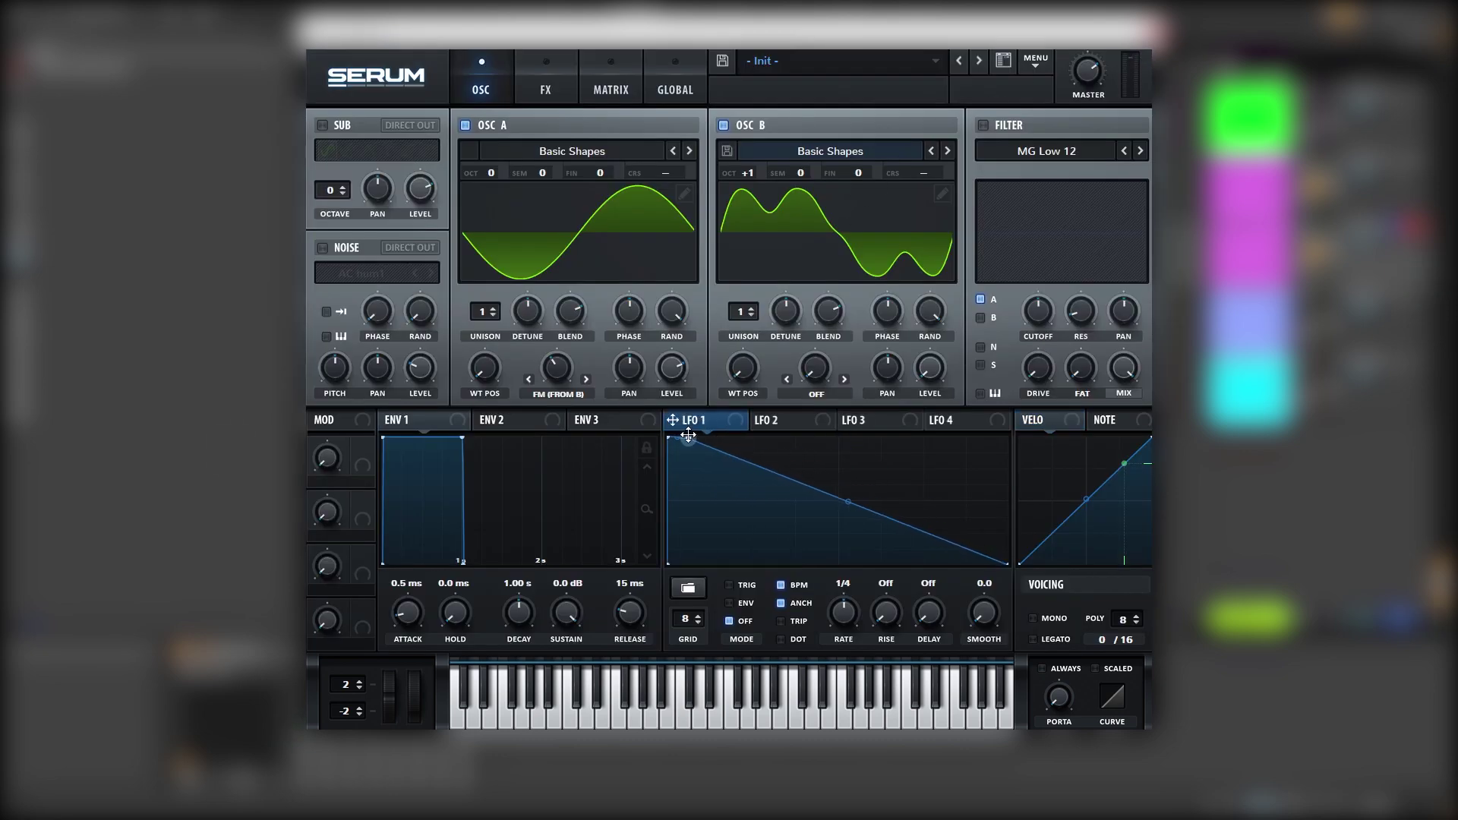
left_click_drag(848, 500, 847, 541)
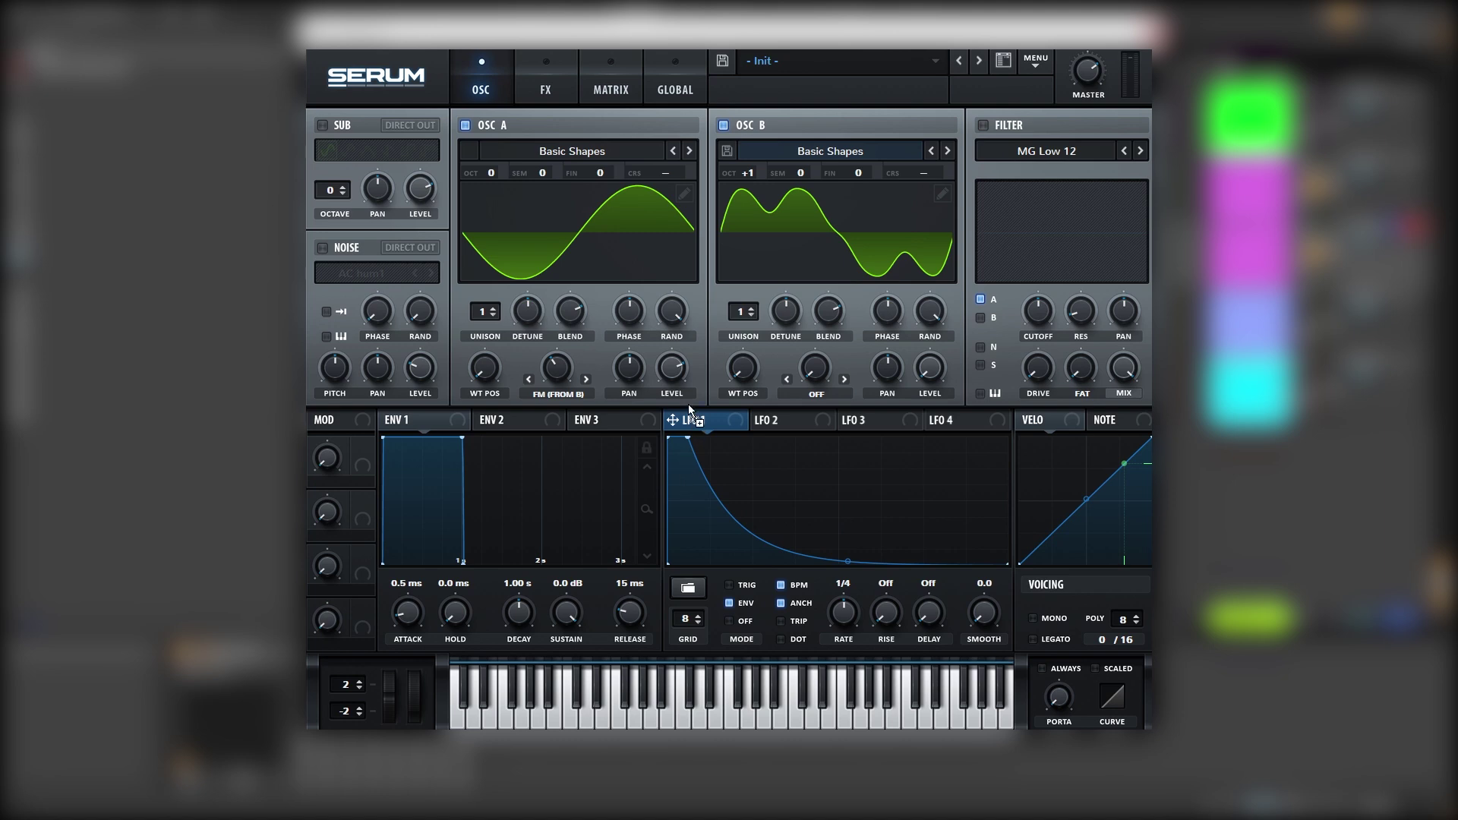
left_click_drag(690, 410, 670, 315)
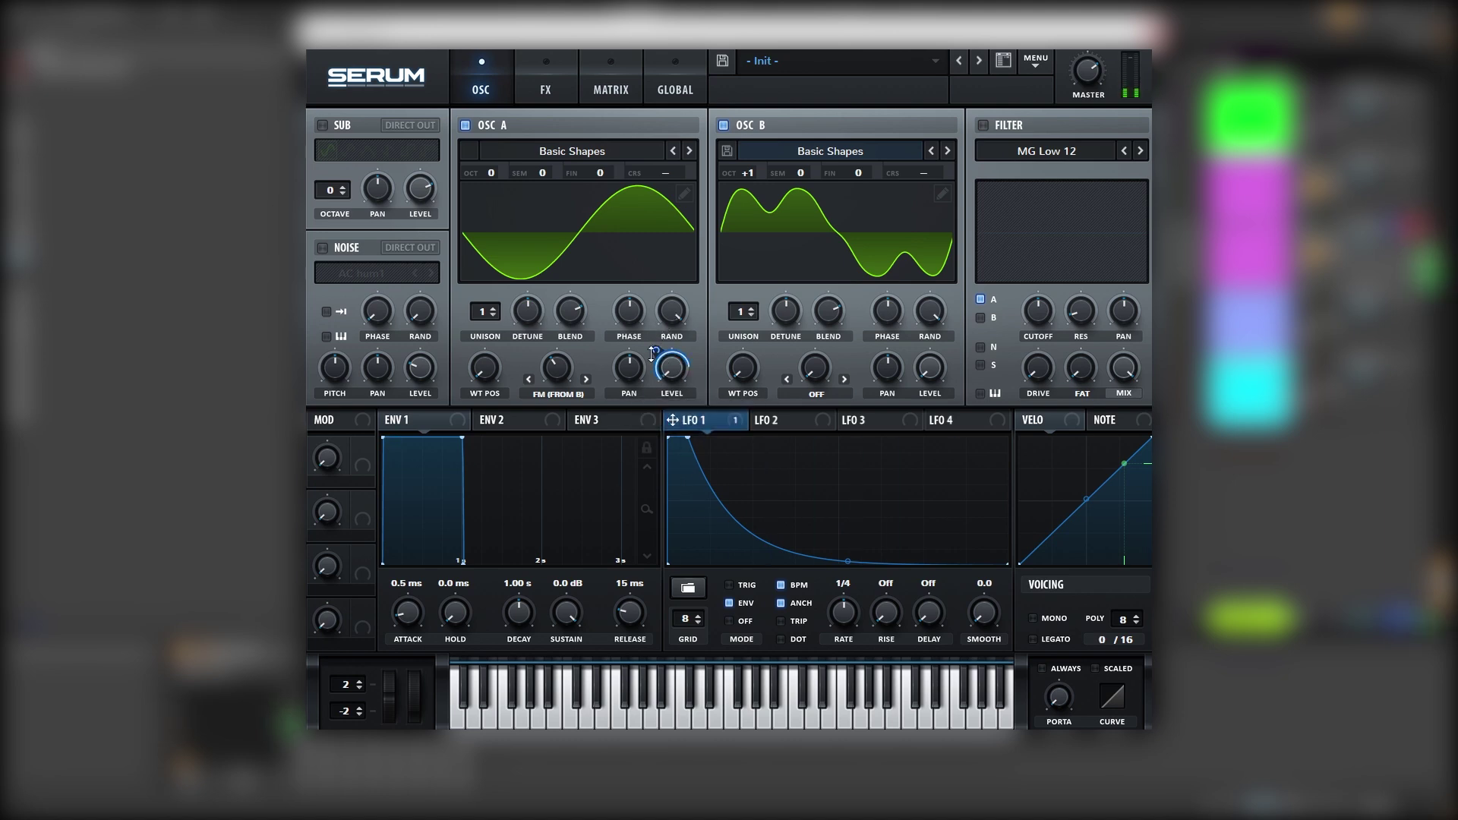
- Enable the noise oscillator with the Analog sample BrightWhite, and modulate its level with LFO 1
left_click(334, 248)
left_click(348, 272)
mouse_move(357, 294)
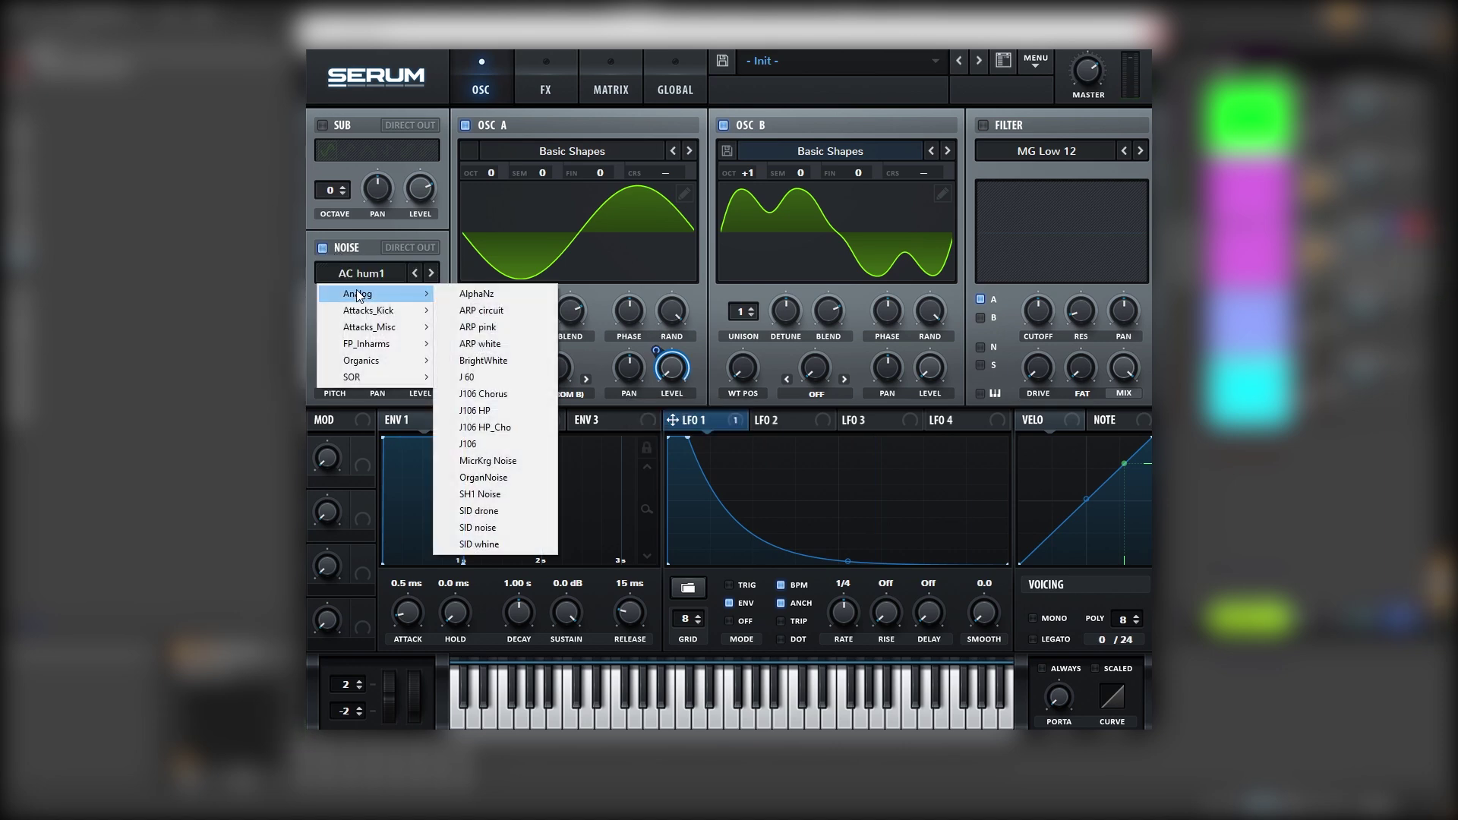
left_click(486, 360)
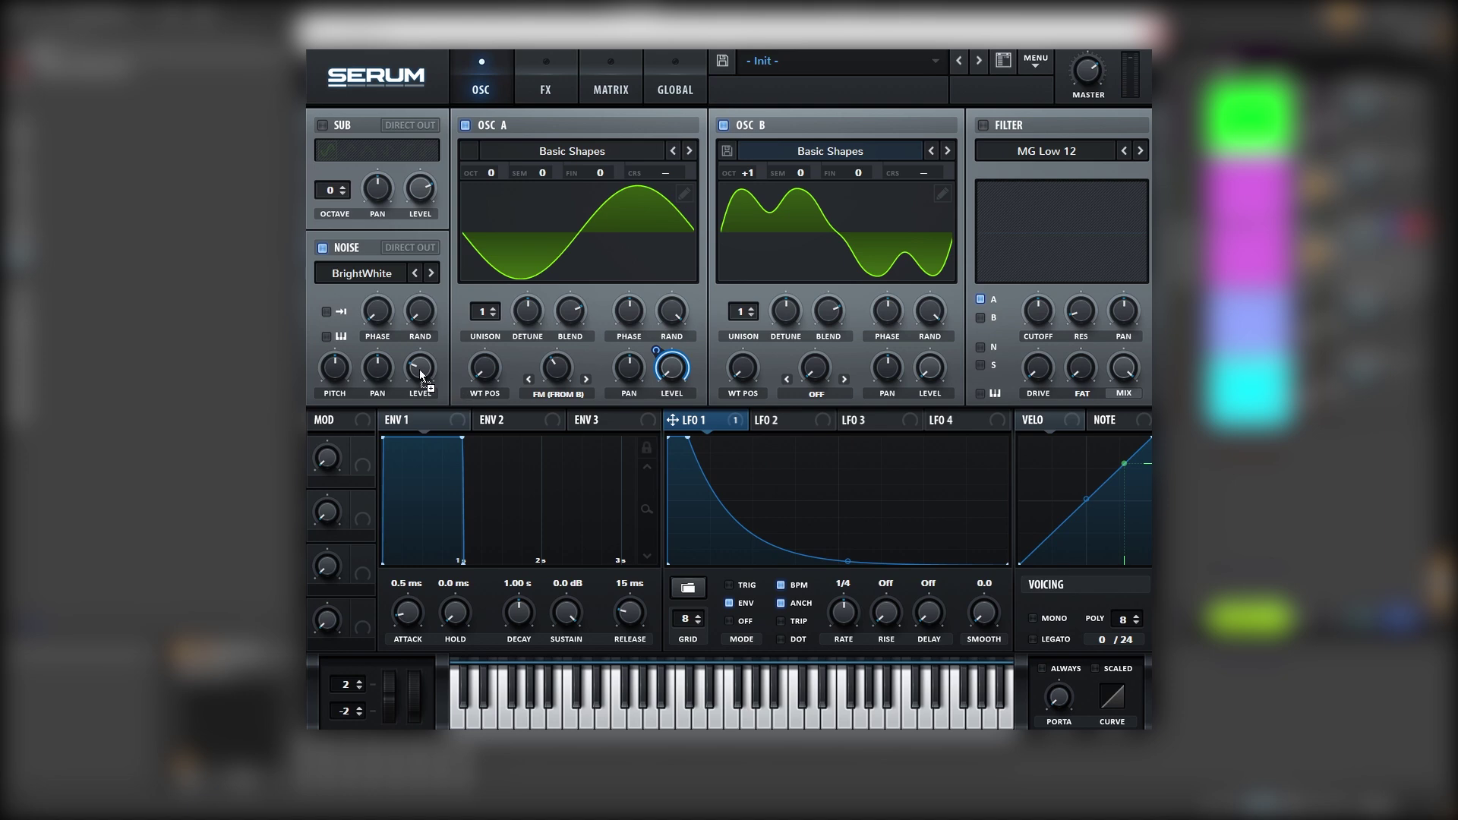
left_click_drag(423, 376, 419, 374)
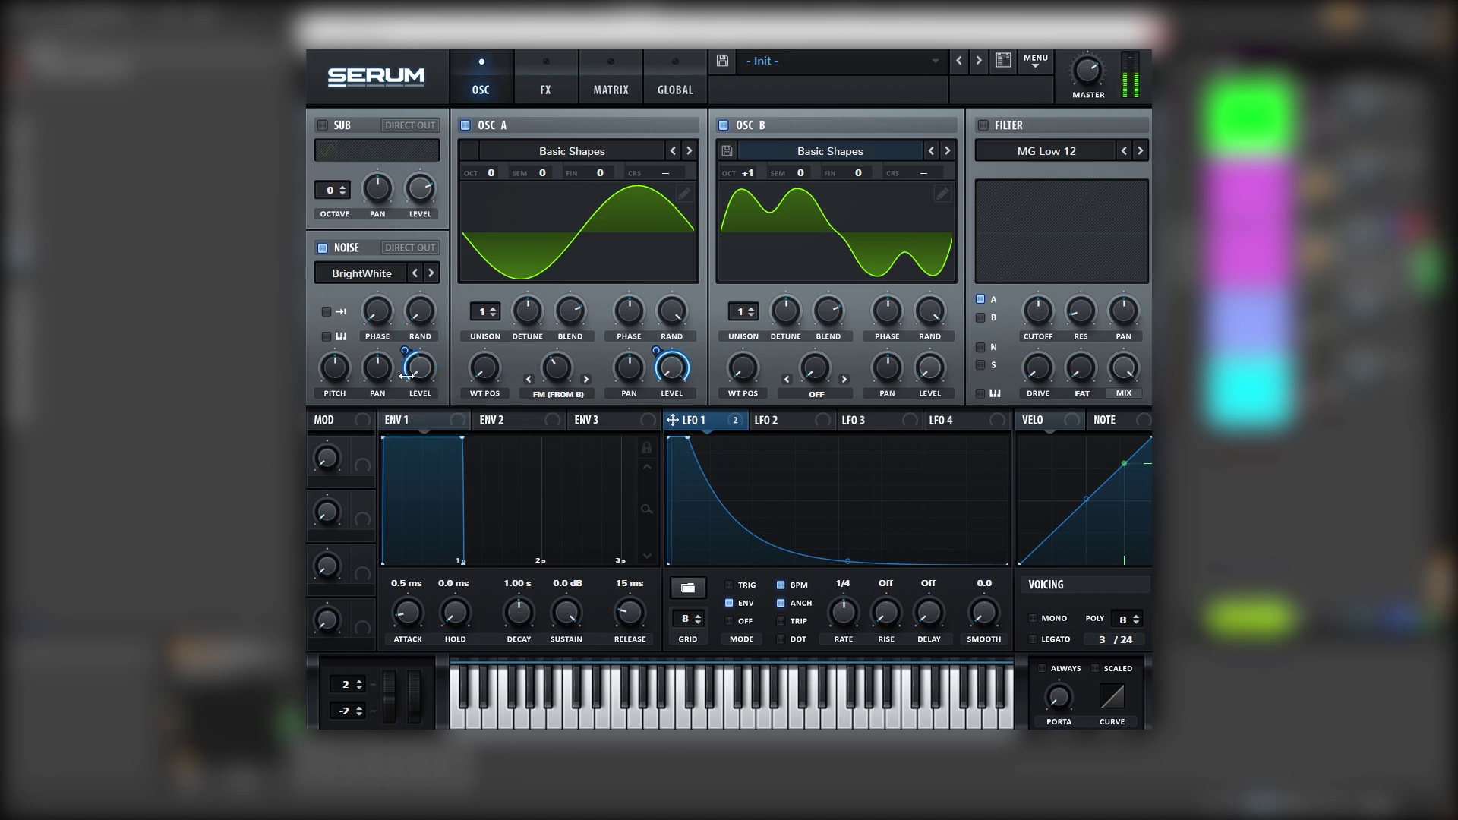
- Assign LFO 2 to oscillator A's coarse pitch, and shape it into a very short, steep decay in envelope mode
left_click(811, 429)
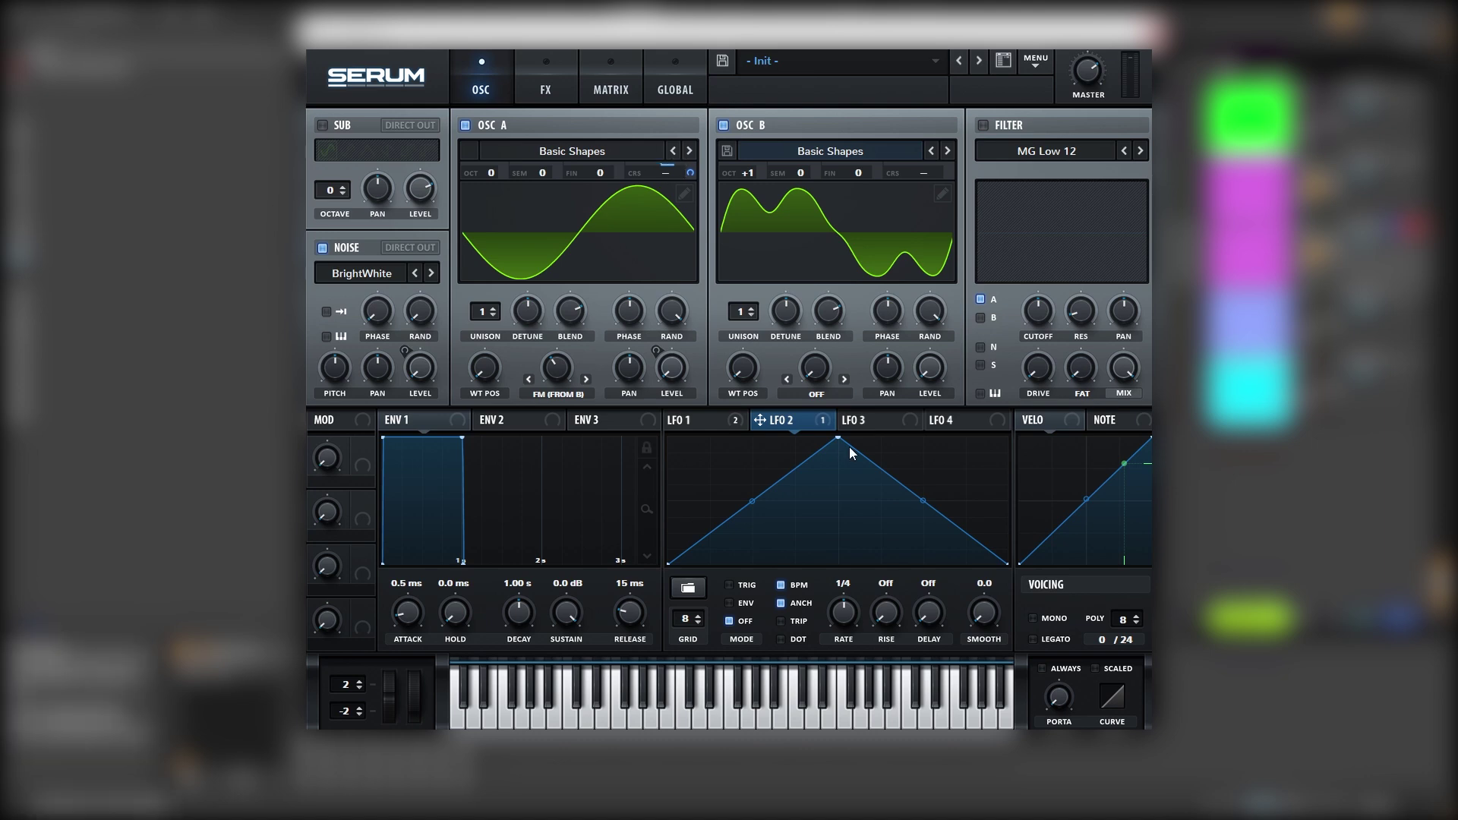
left_click_drag(841, 442, 638, 384)
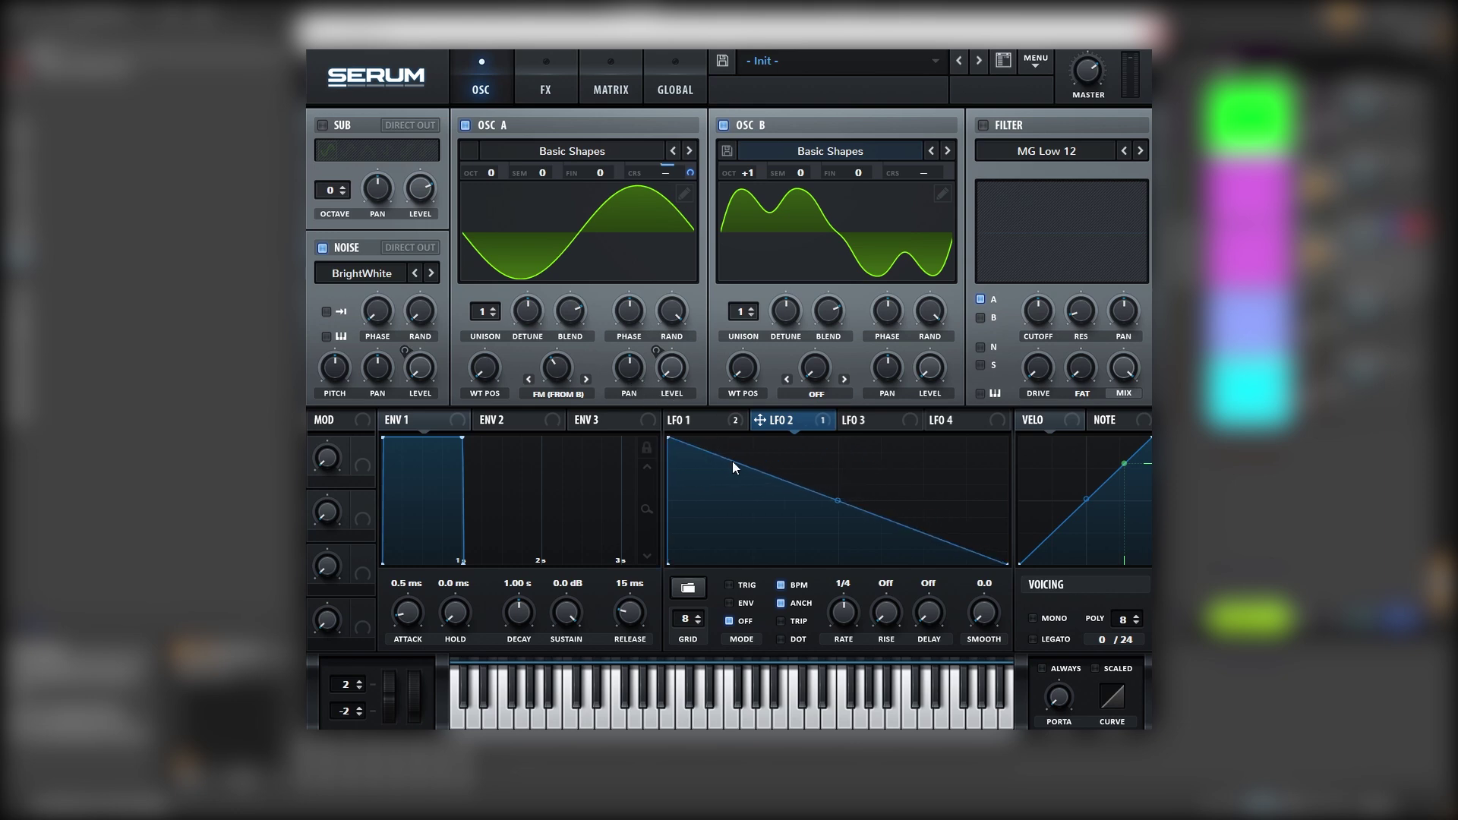
double_click(739, 465)
left_click_drag(739, 466, 742, 564)
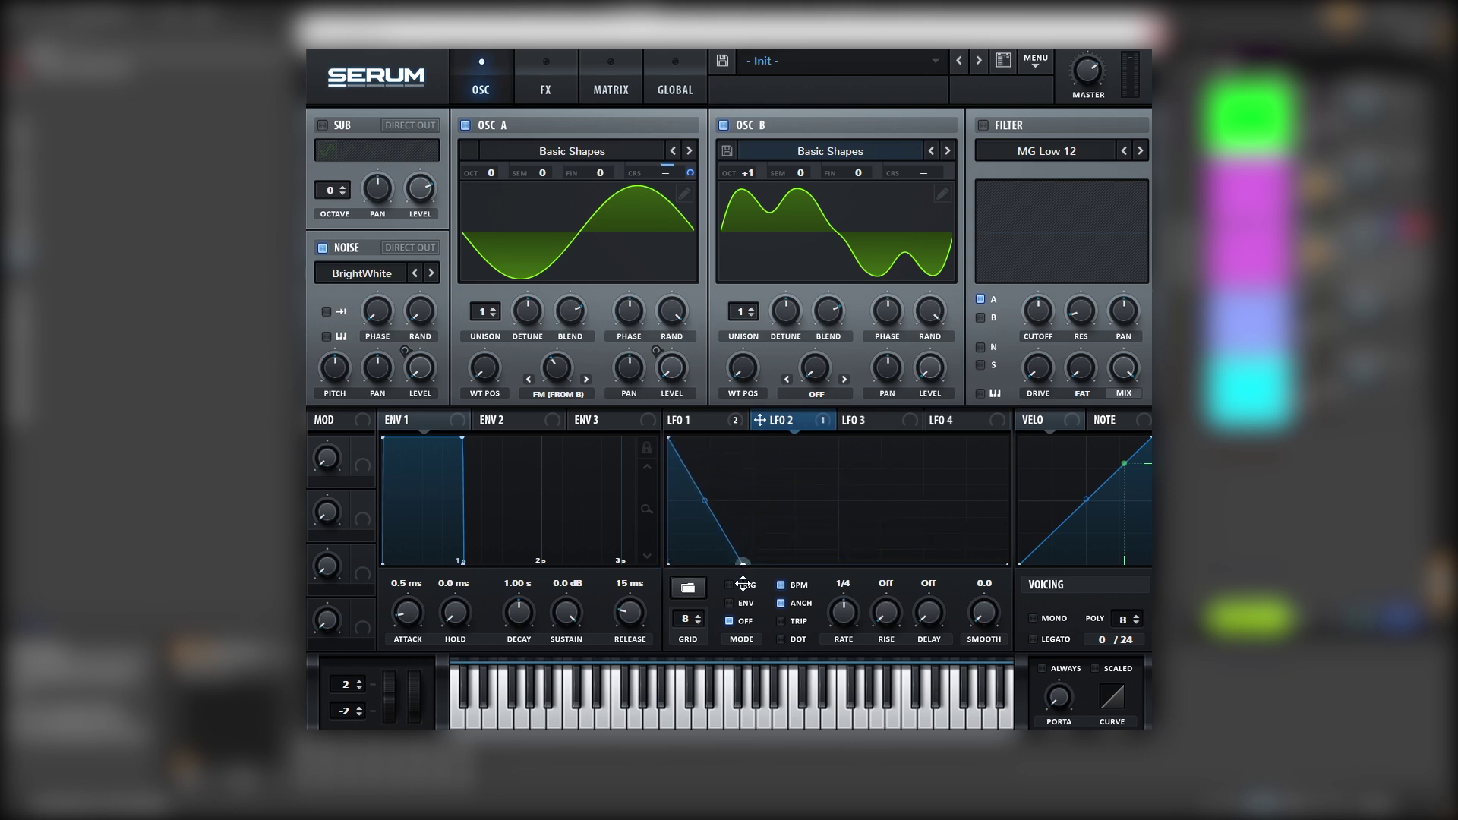
left_click_drag(705, 510, 704, 568)
left_click(729, 603)
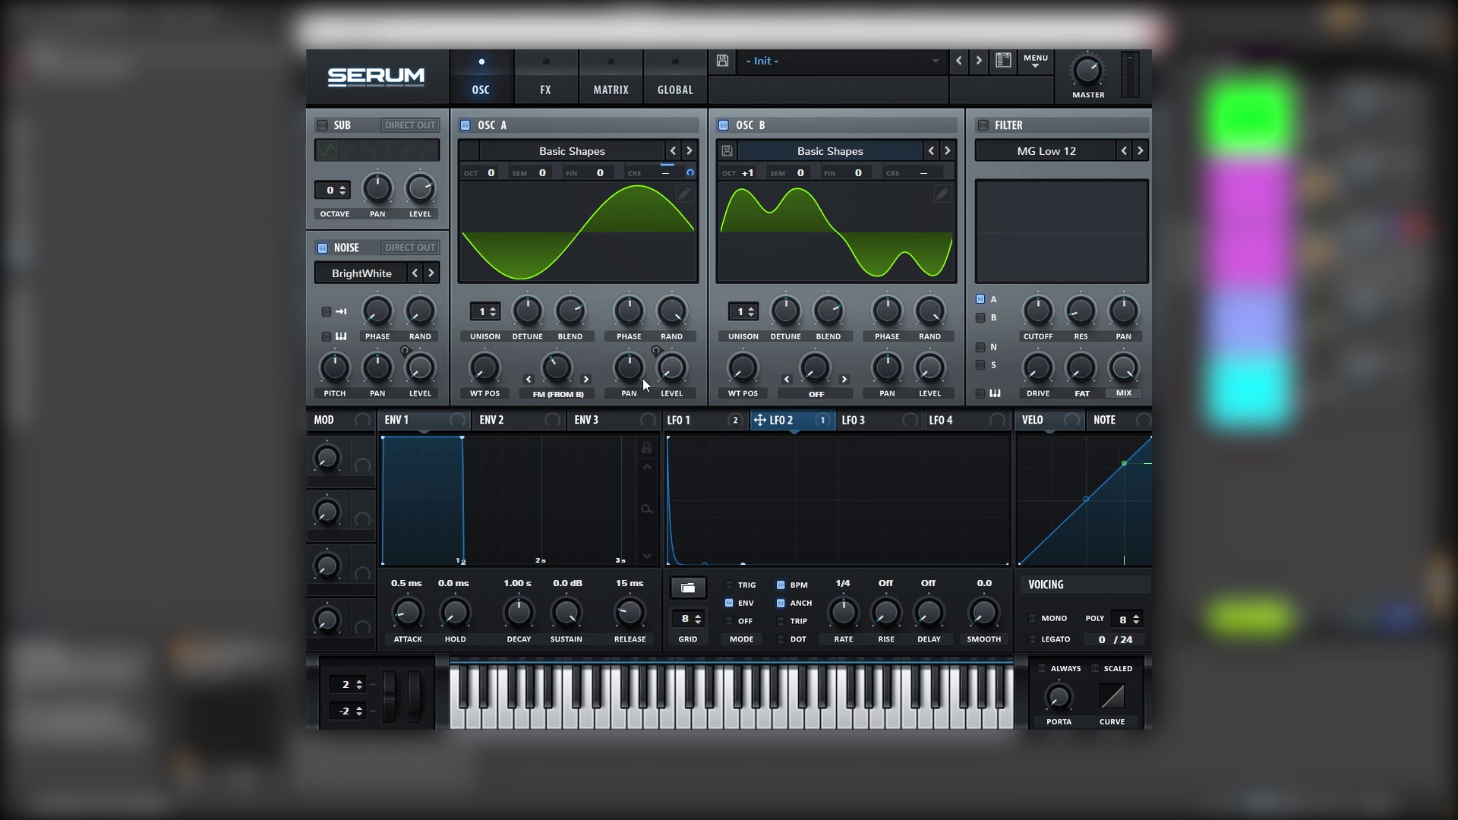
- Add the Tube distortion effect and increase its drive
left_click(526, 81)
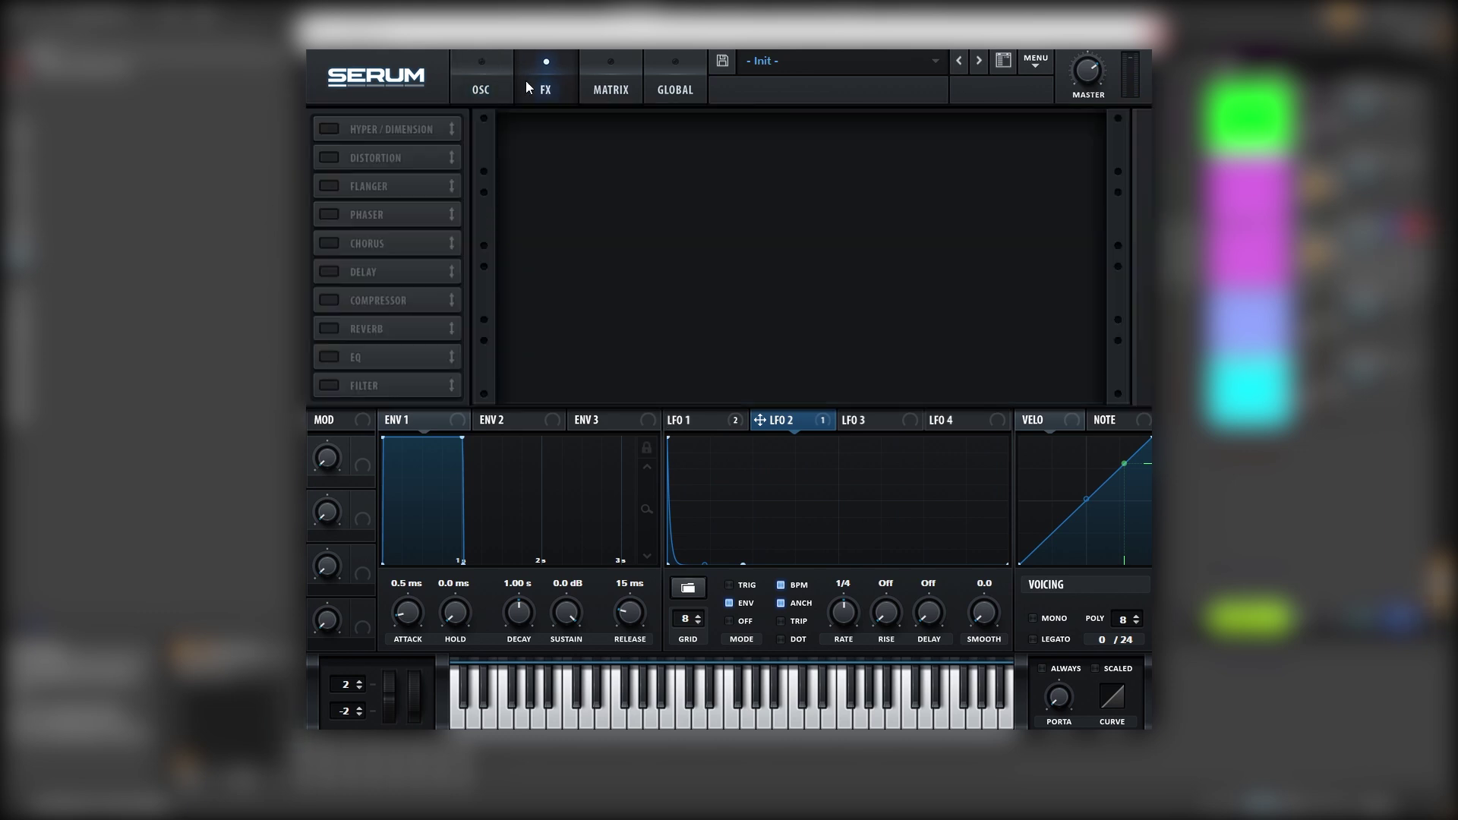
left_click(329, 158)
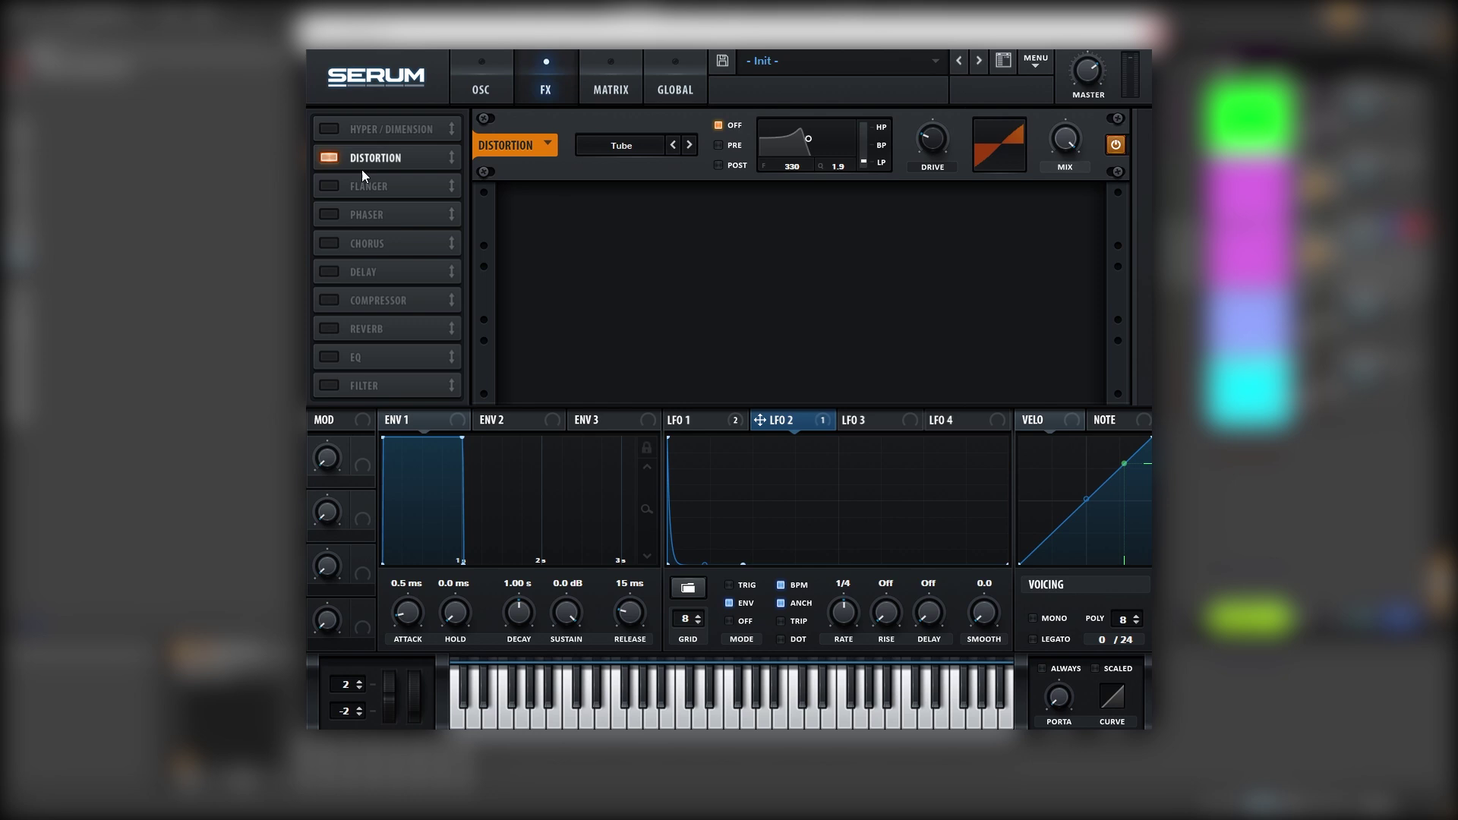
left_click_drag(910, 139, 910, 102)
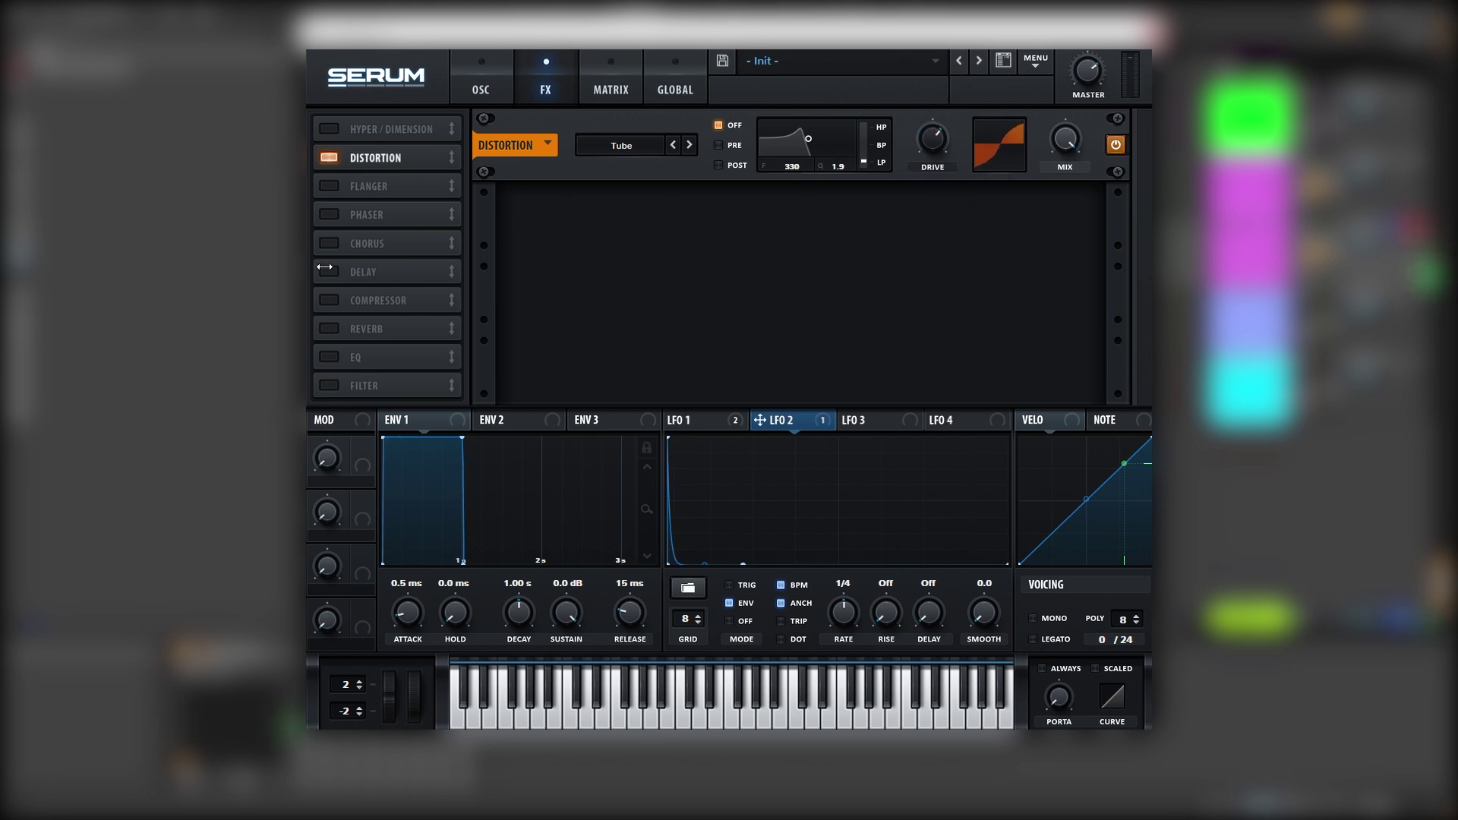
- Add the chorus effect, increasing its mix and raising its low-pass filter cutoff above 1000 Hz
left_click(330, 243)
left_click_drag(1066, 215, 1065, 199)
mouse_move(962, 211)
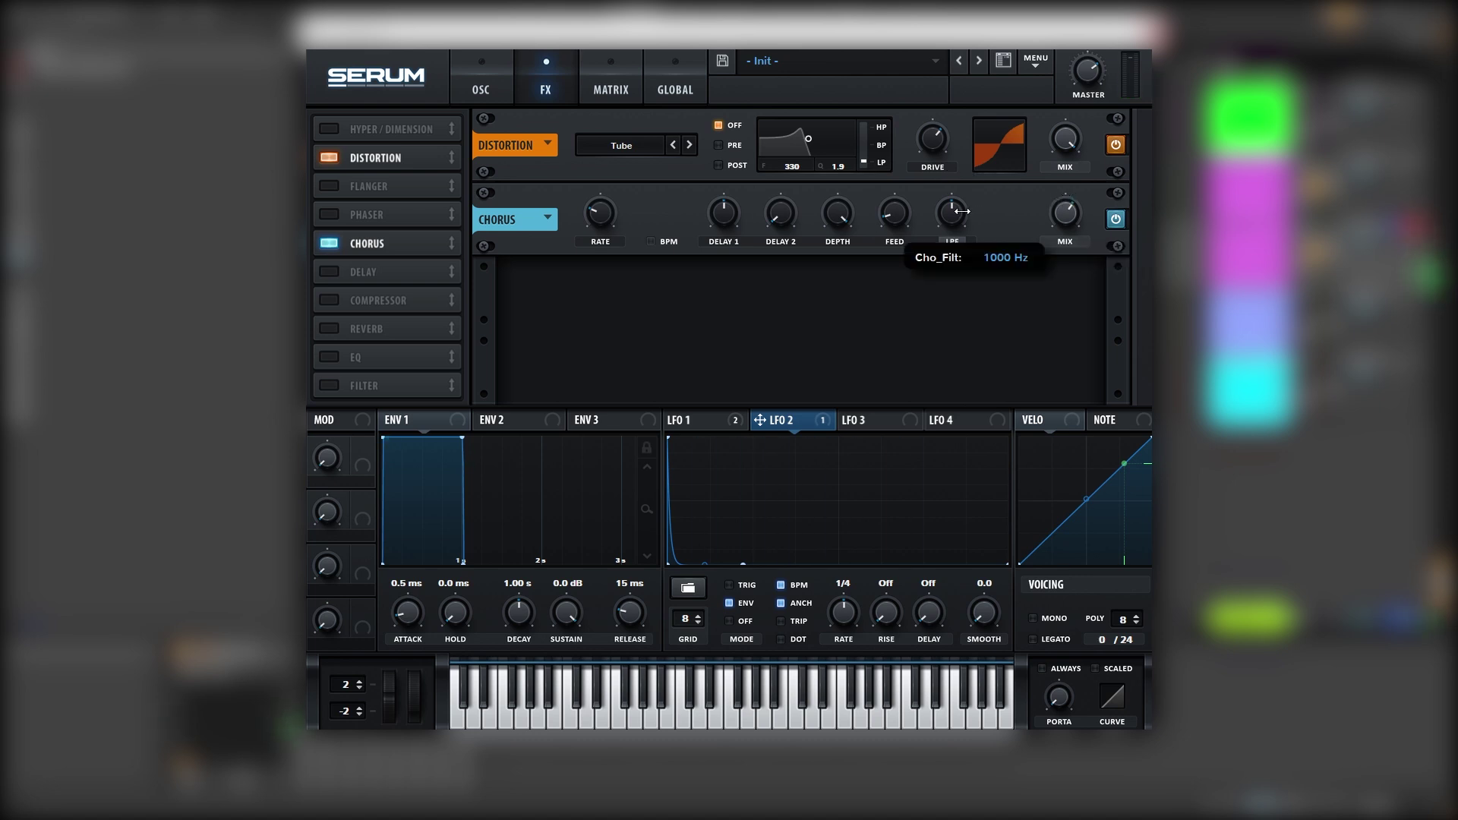
left_click_drag(963, 211, 974, 191)
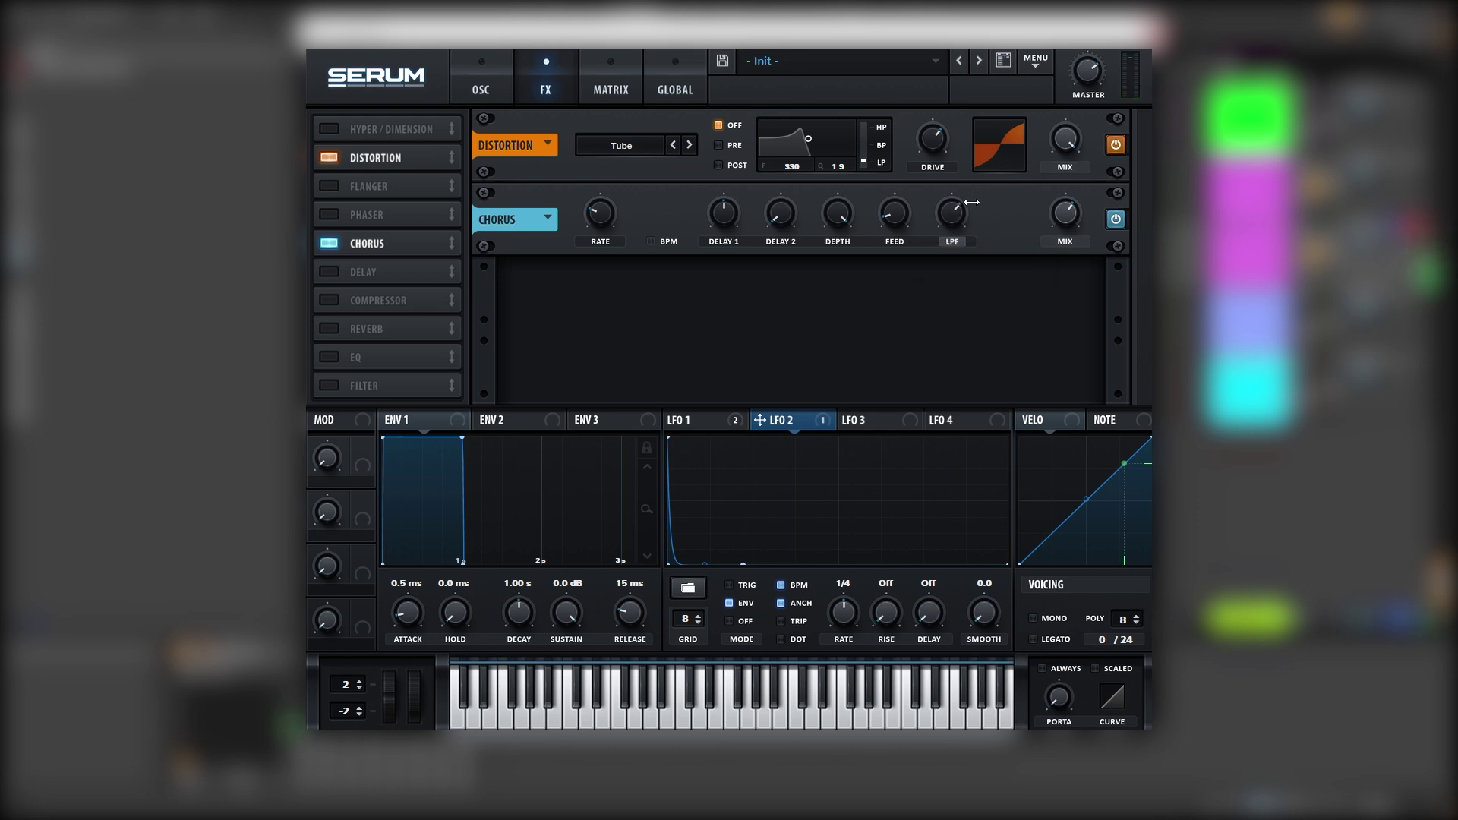
- Add the compressor effect with its threshold and gain knobs turned up, and lower the synth's master volume
left_click(329, 300)
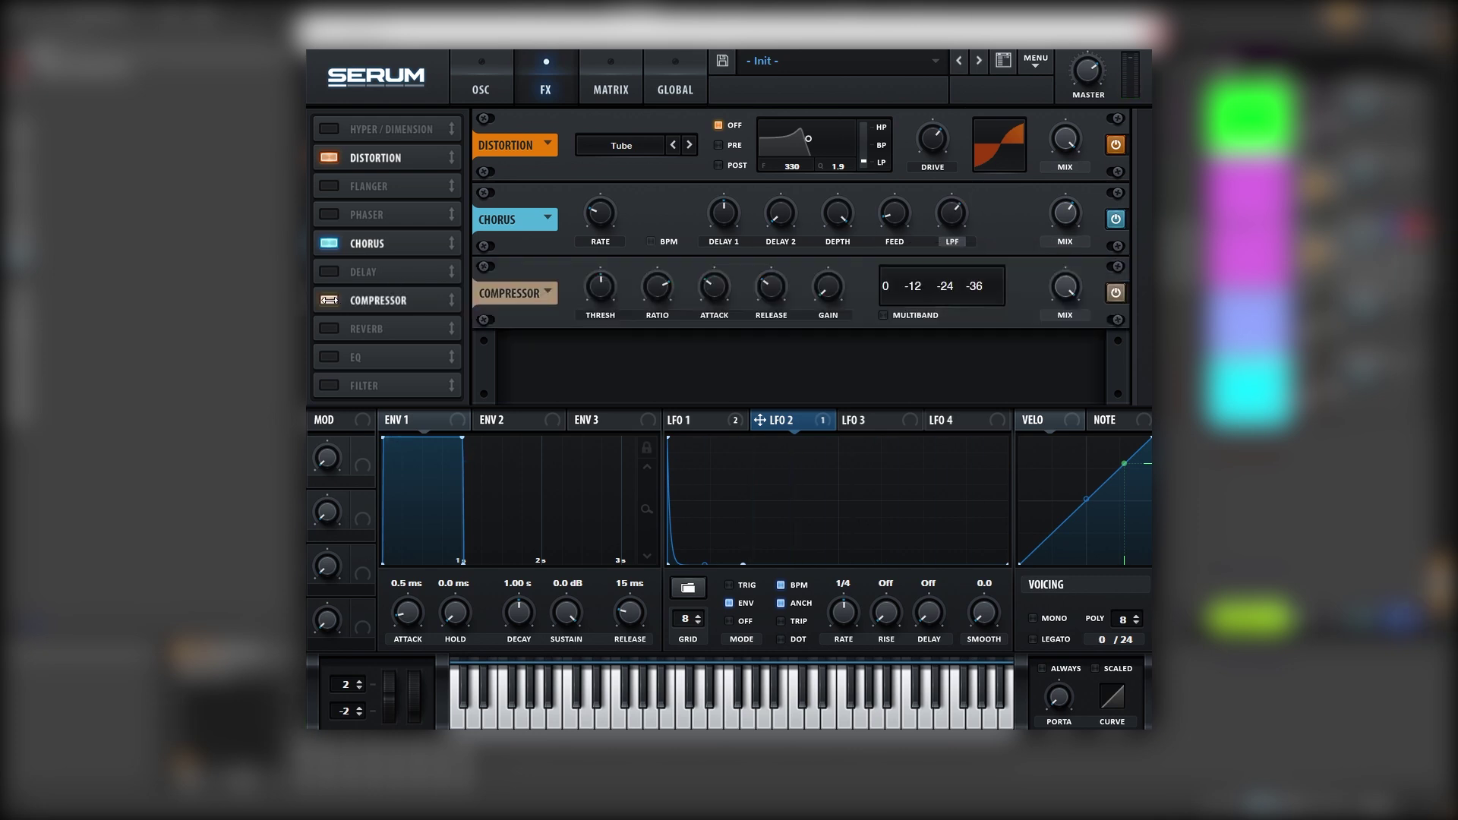
left_click_drag(598, 288, 609, 257)
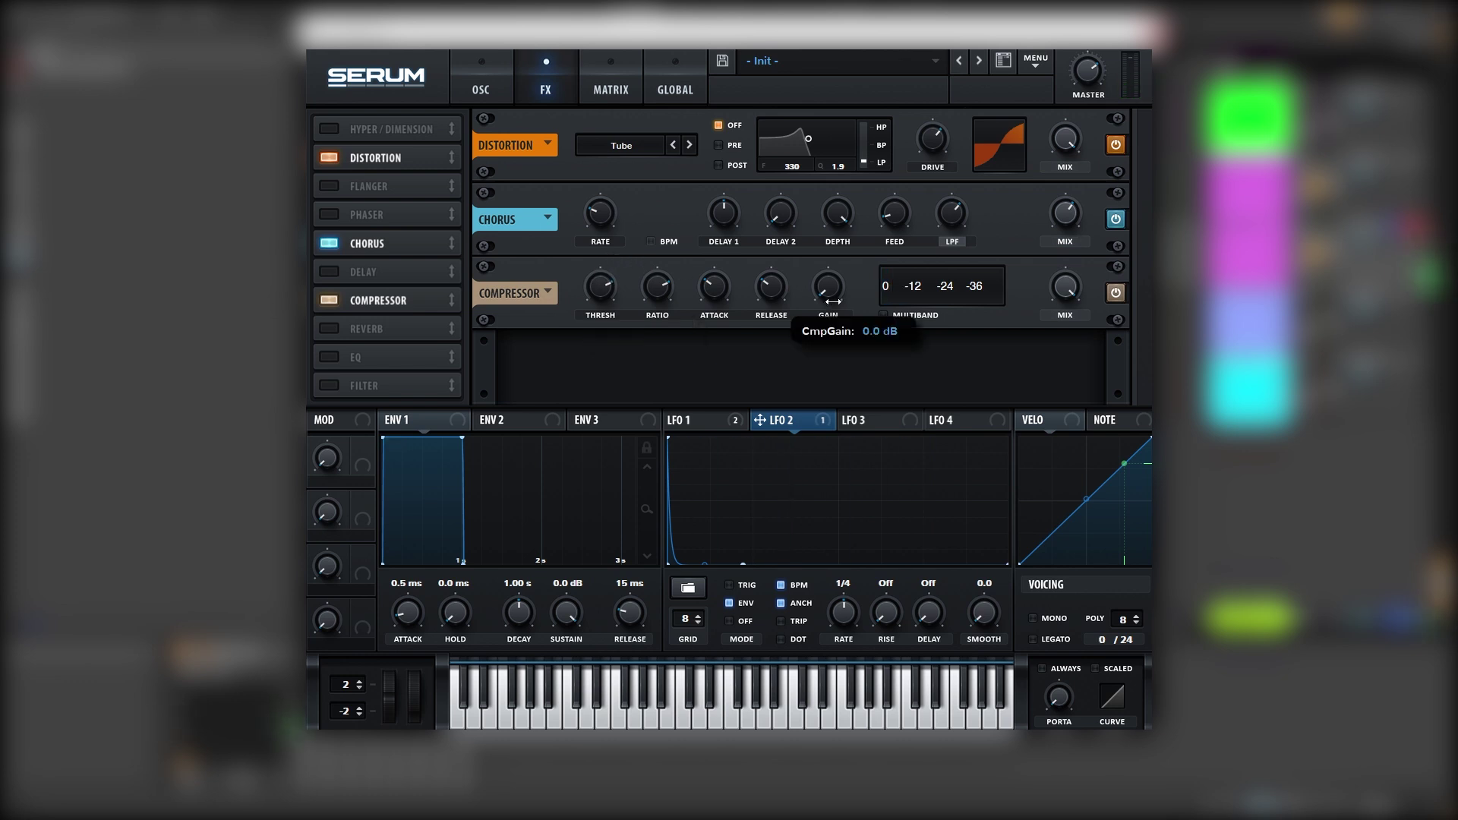
left_click_drag(833, 302, 833, 251)
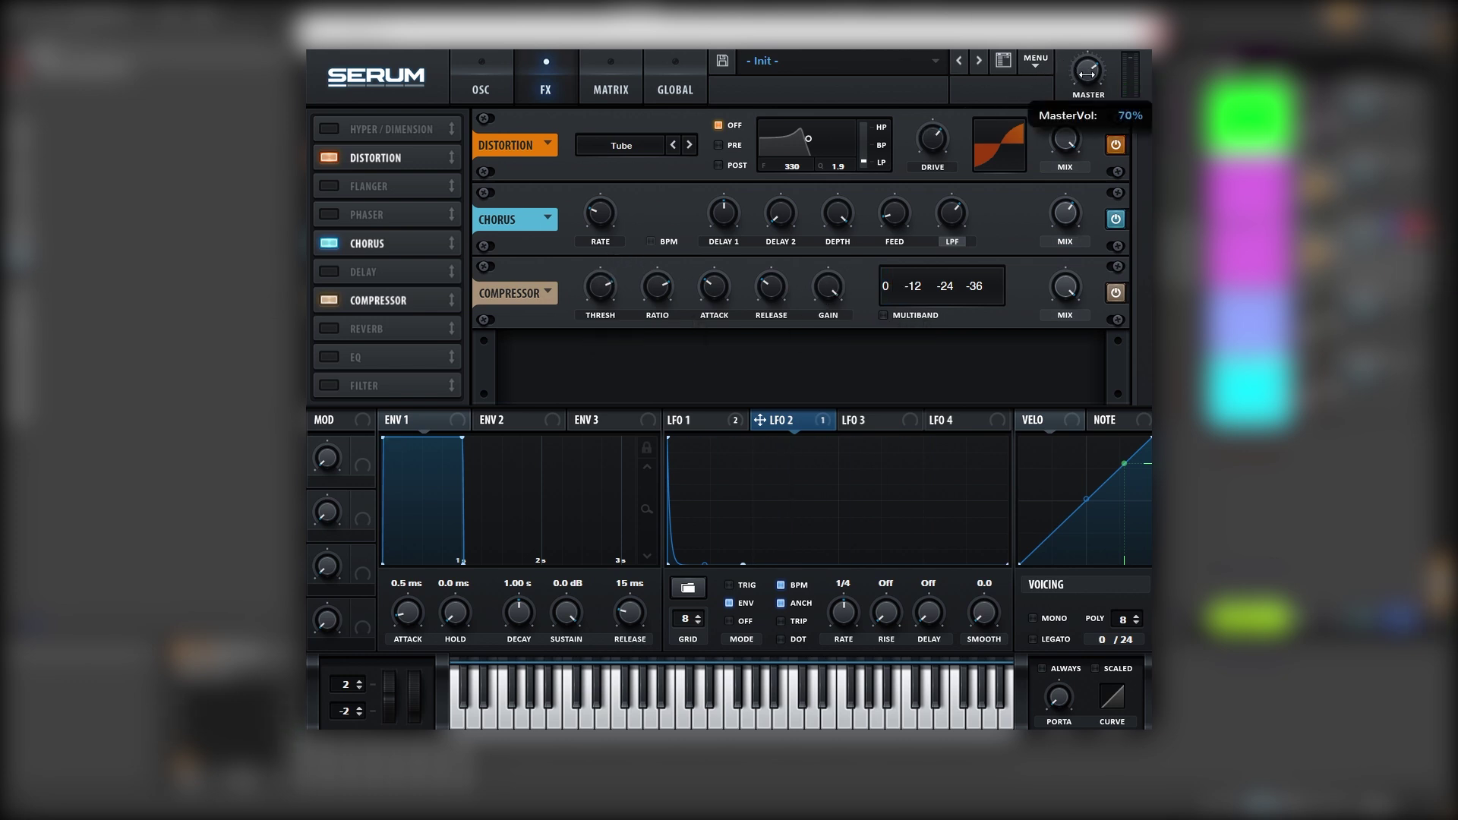
left_click_drag(1086, 75, 1077, 101)
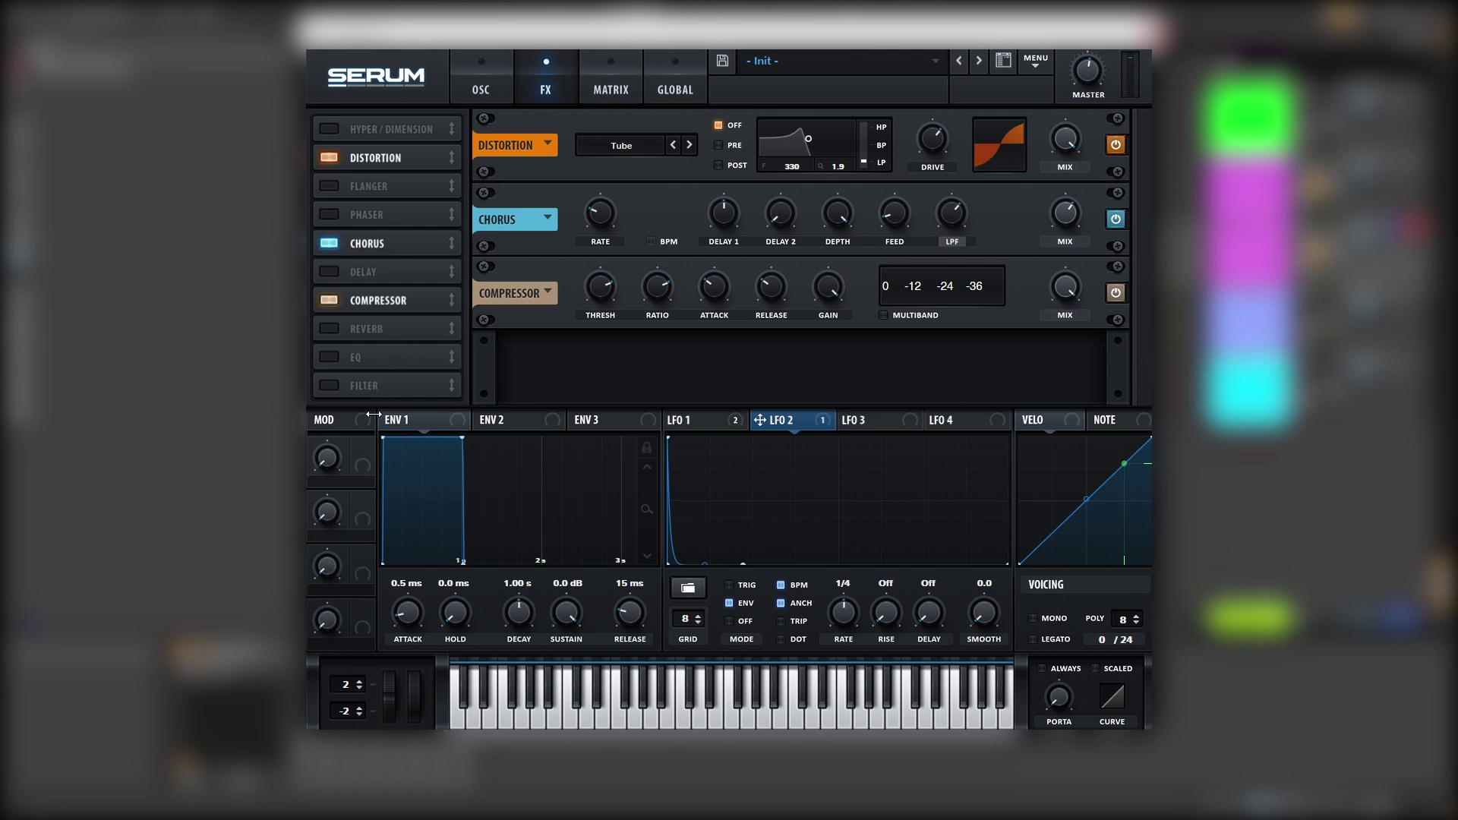
- Add Serum's EQ effect with its upper band switched to a boosted peak, and lower the synth's master volume to 37%
left_click(329, 358)
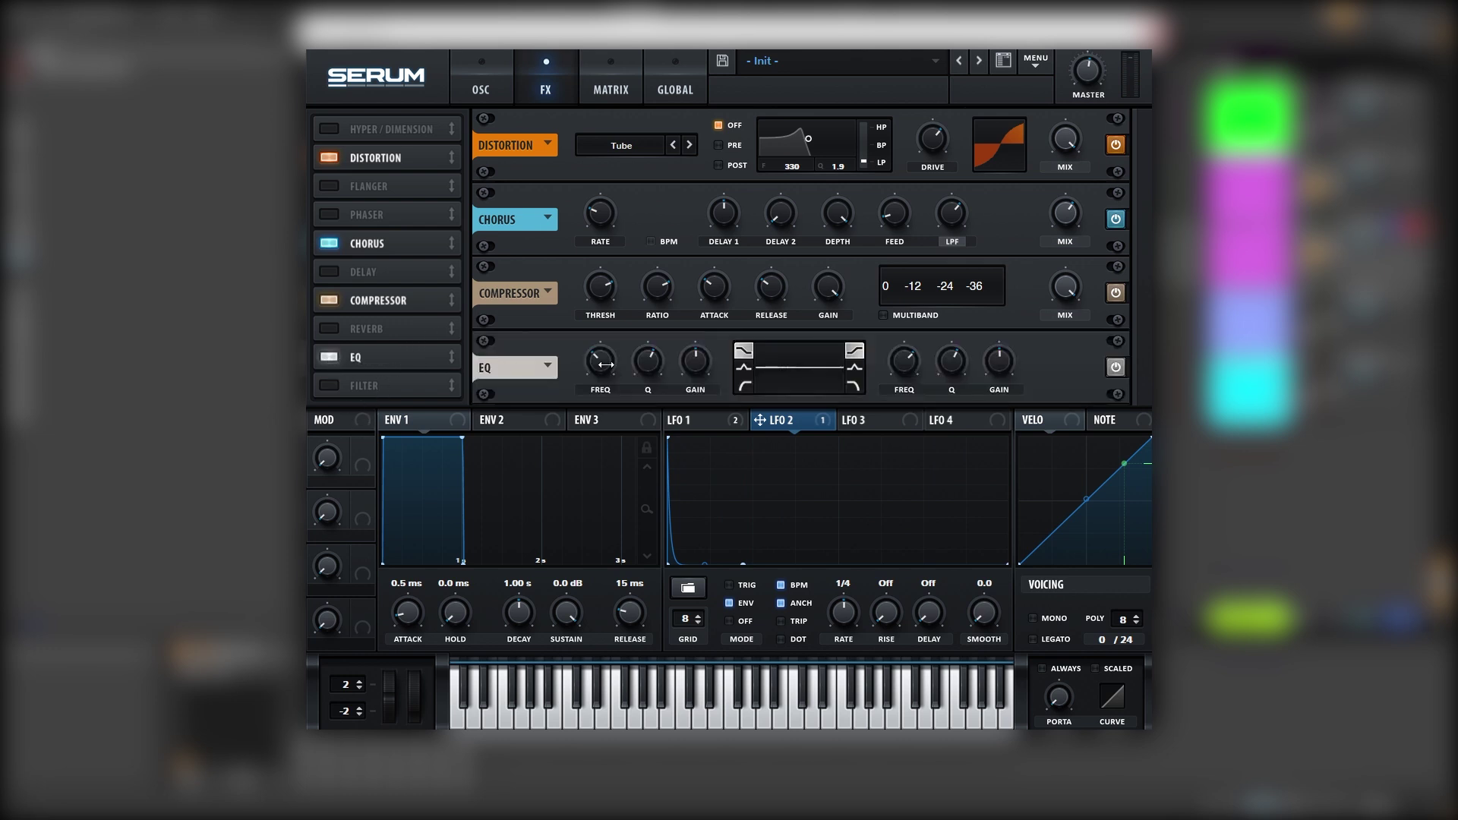
left_click(857, 368)
left_click_drag(996, 357, 890, 386)
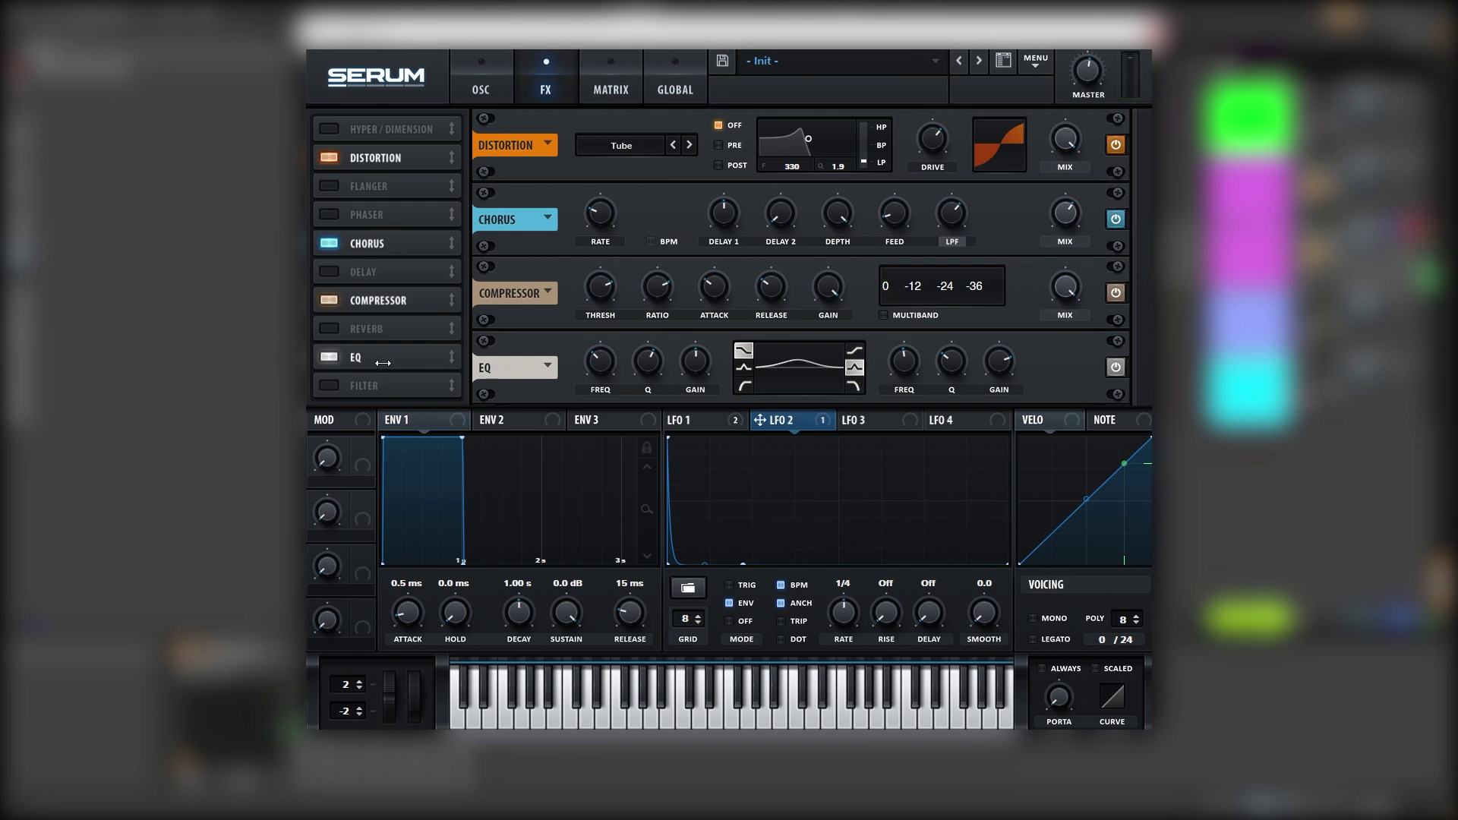
mouse_move(1071, 93)
left_click_drag(1071, 93, 1069, 106)
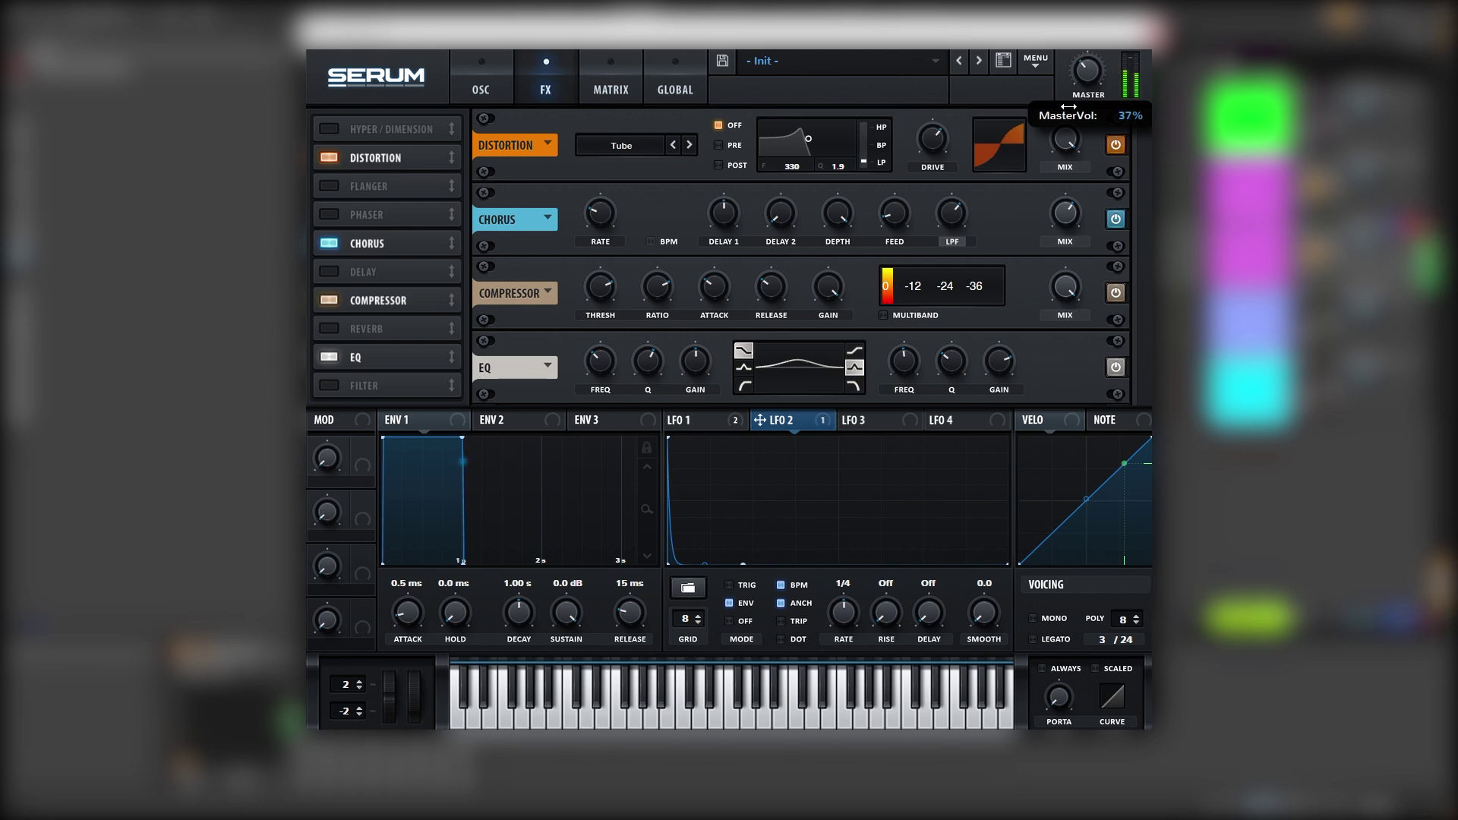
- Add Serum's filter effect, assign LFO 3 to its cutoff with an adjusted amount, and shape the LFO into a curved downward decay
left_click(346, 384)
left_click_drag(846, 420, 743, 362)
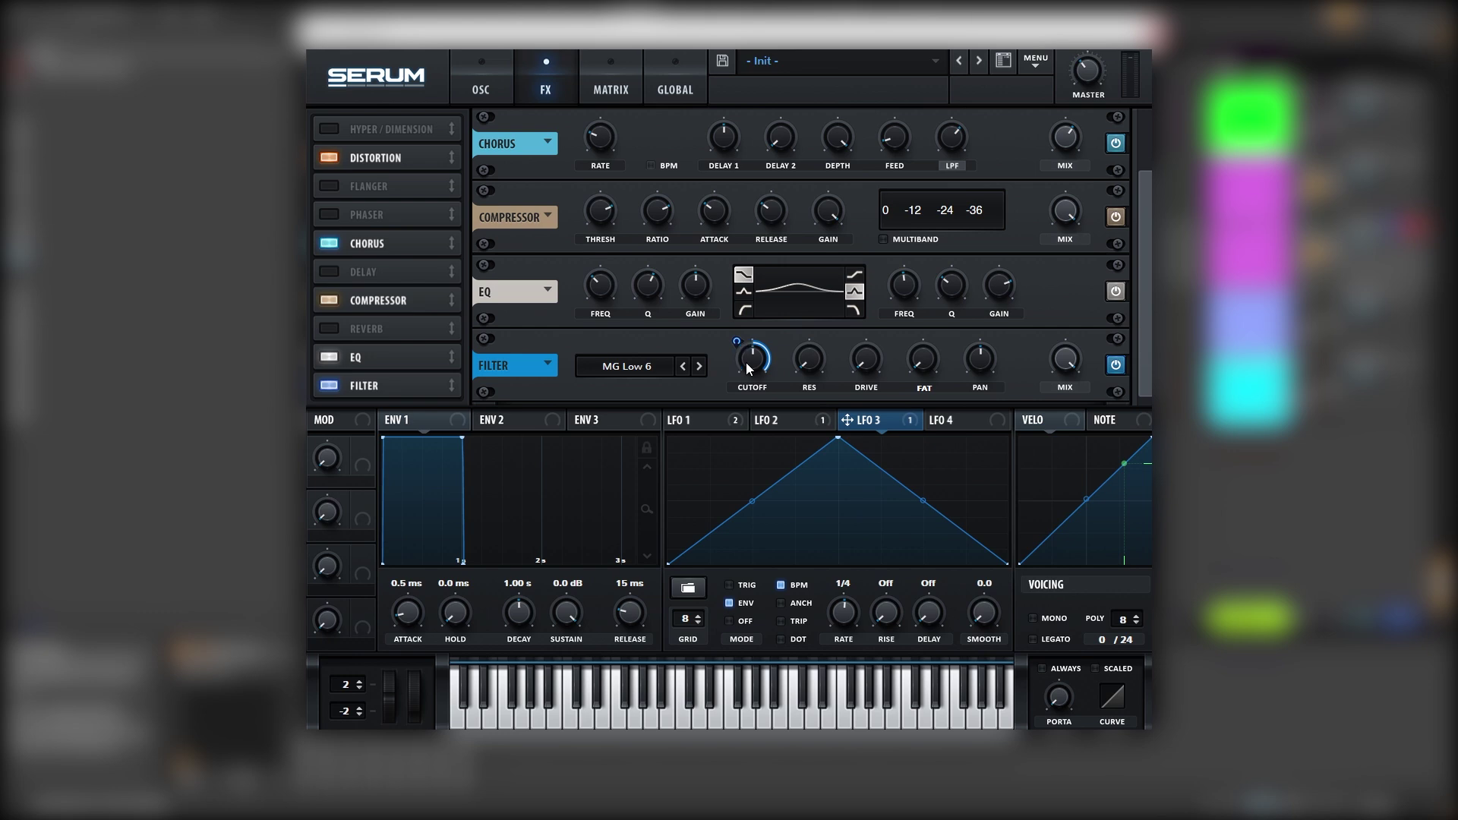
mouse_move(748, 363)
left_mouse_down()
mouse_move(746, 403)
mouse_move(757, 359)
left_mouse_up()
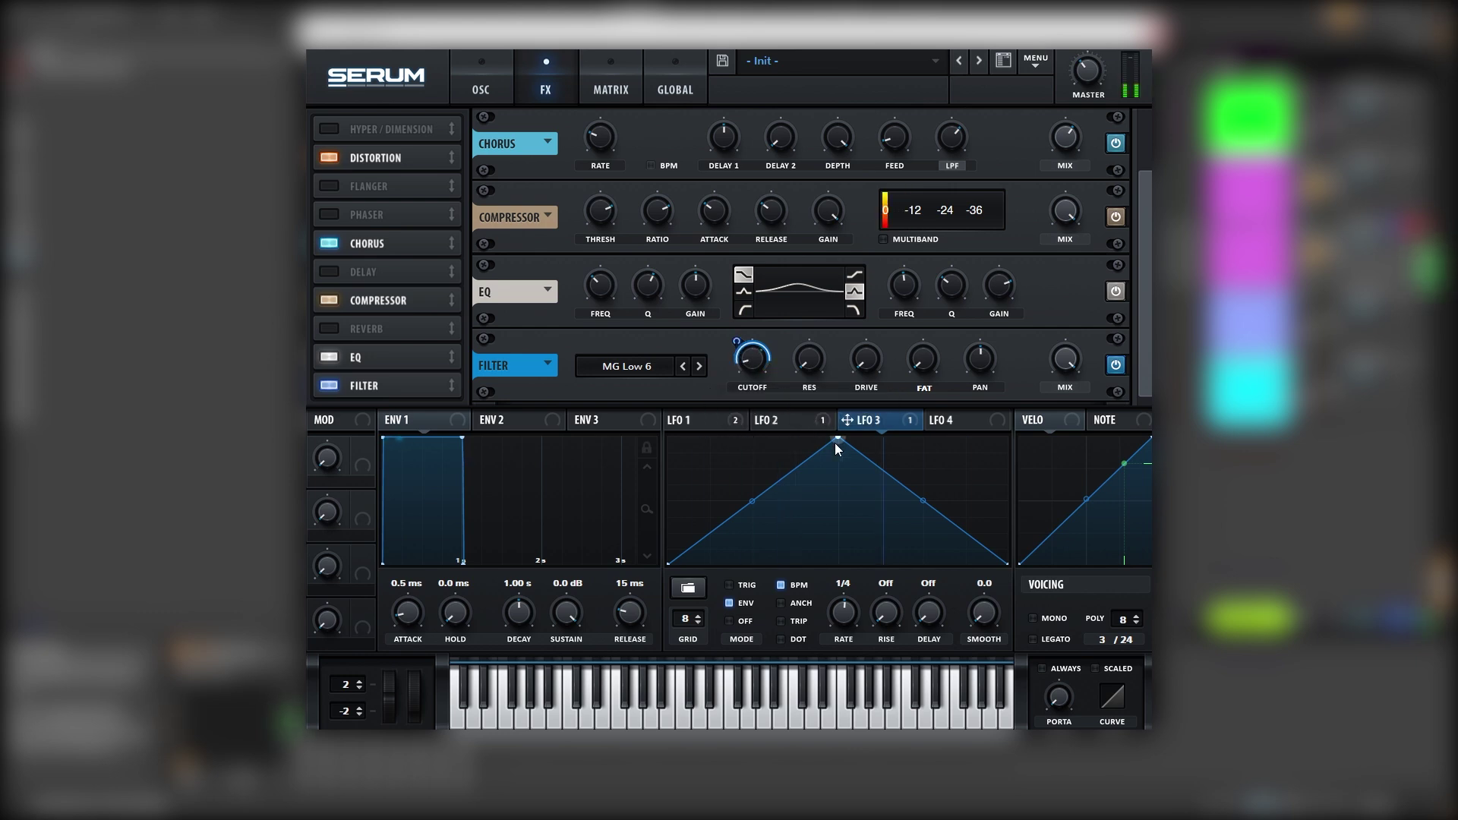
left_click_drag(838, 441, 625, 392)
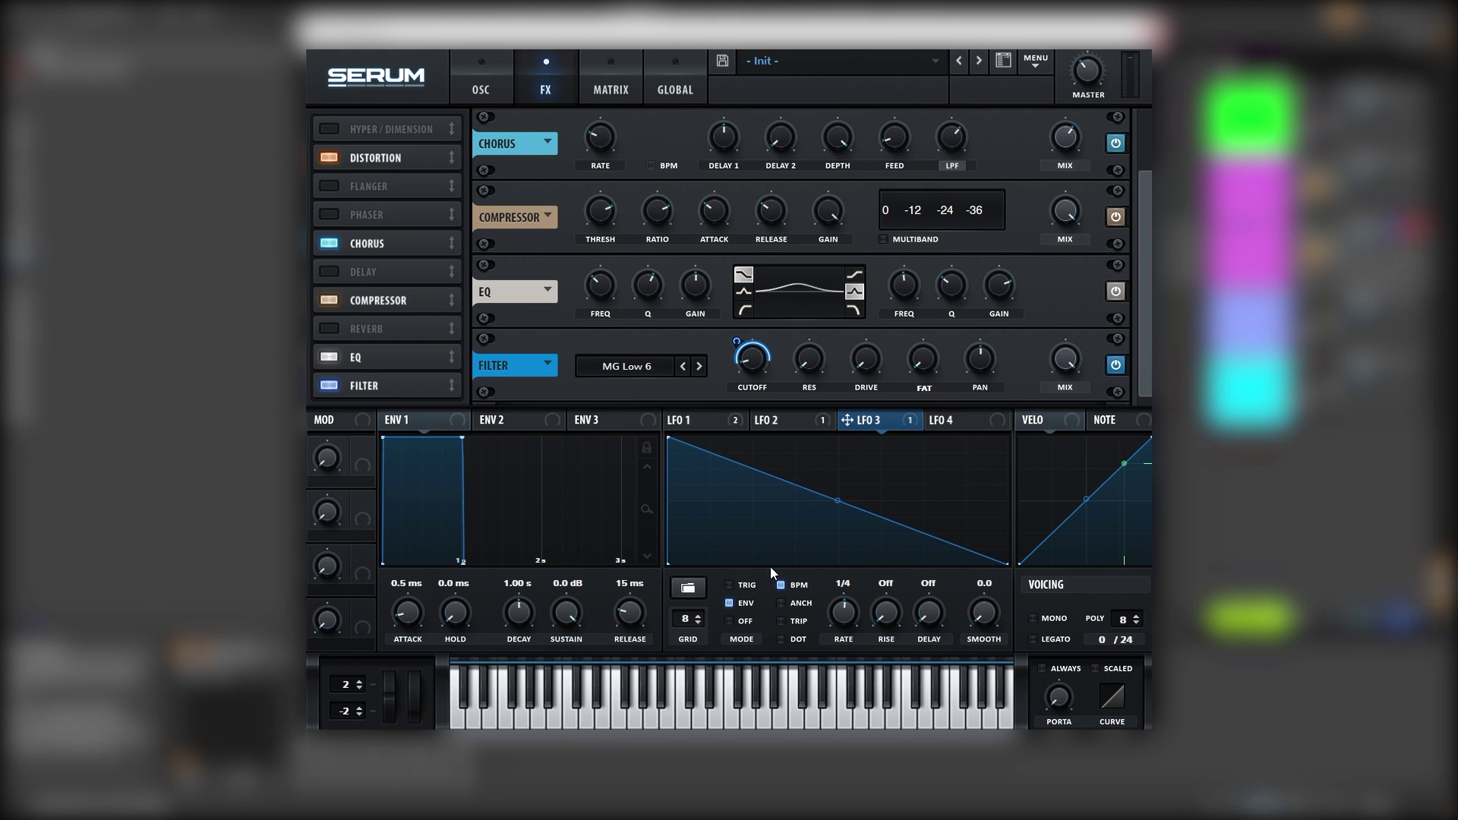
left_click_drag(835, 504, 827, 527)
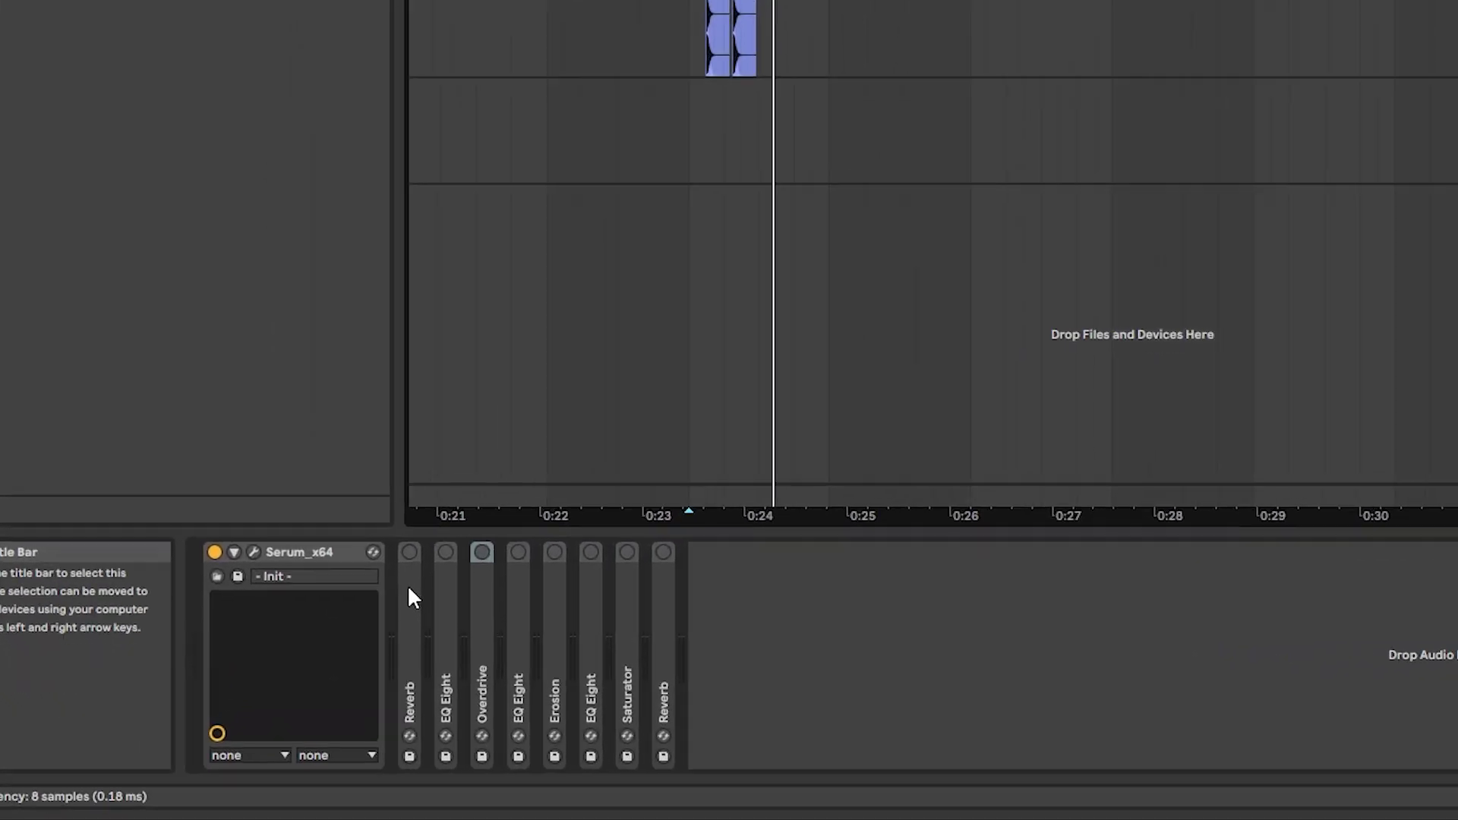
- Enable the first Reverb on the Serum track with a 229 ms decay time, and enable the EQ Eight that follows it
double_click(407, 585)
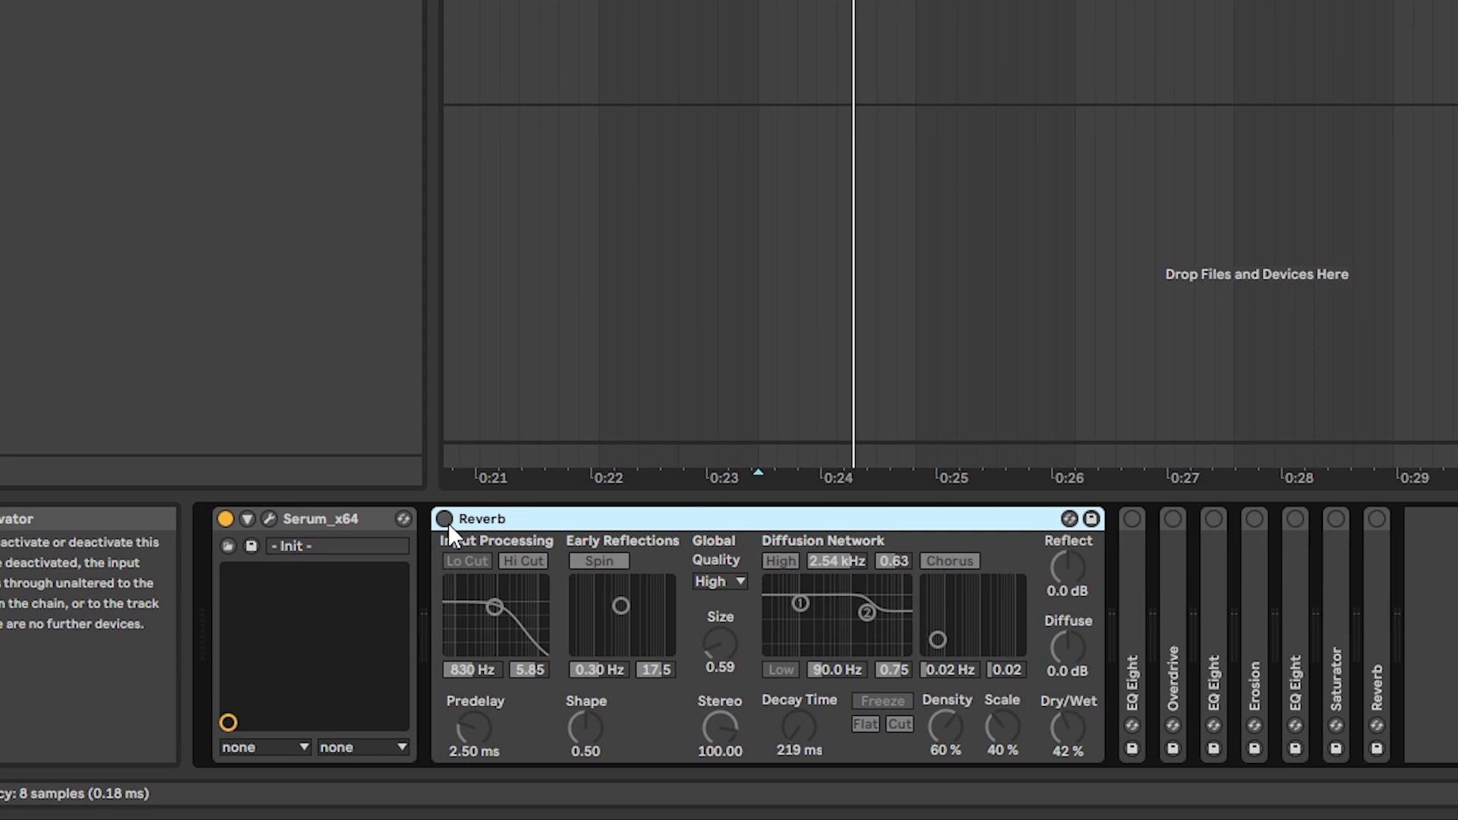
left_click(446, 520)
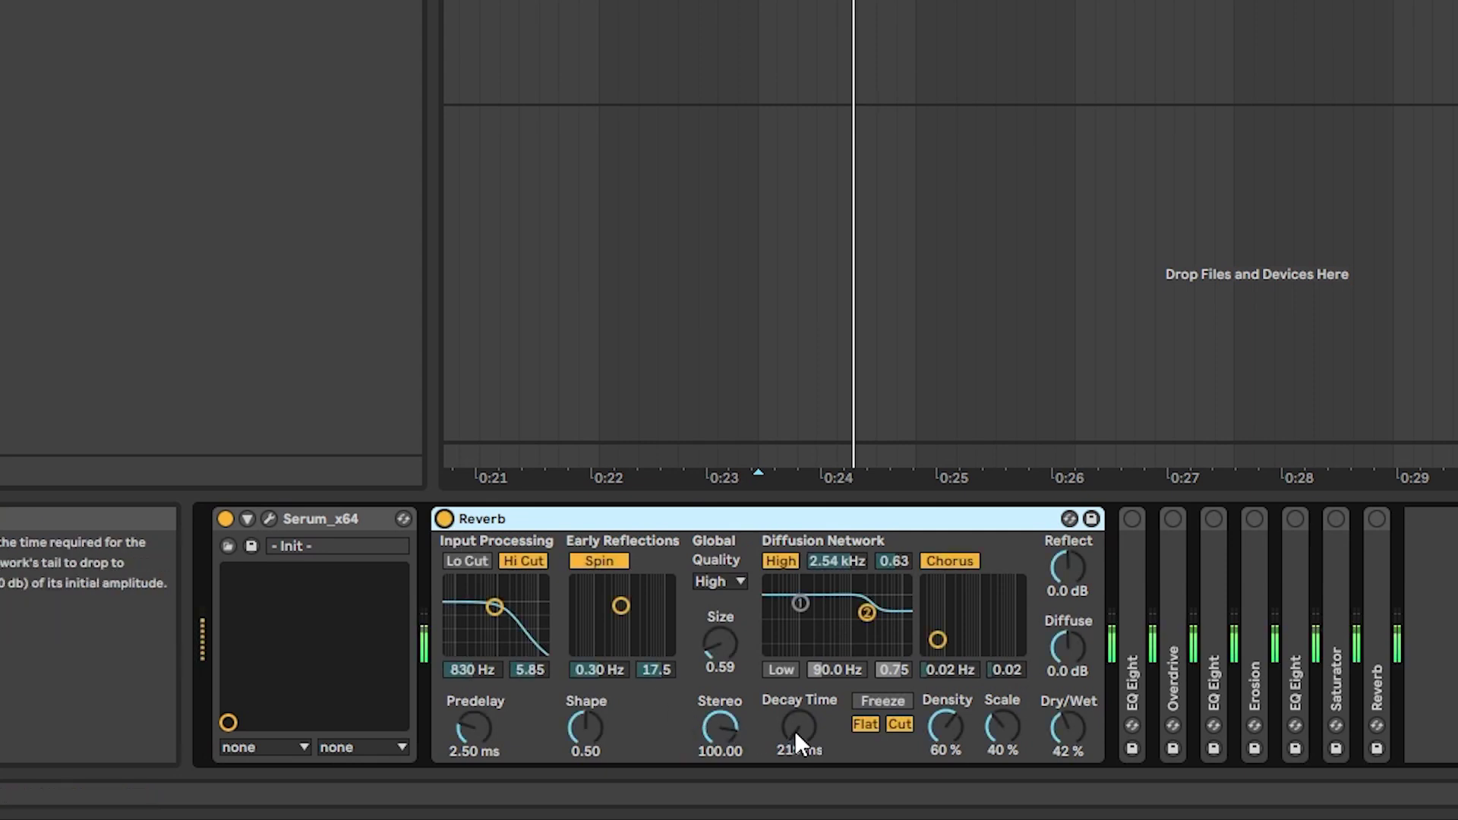
double_click(1132, 578)
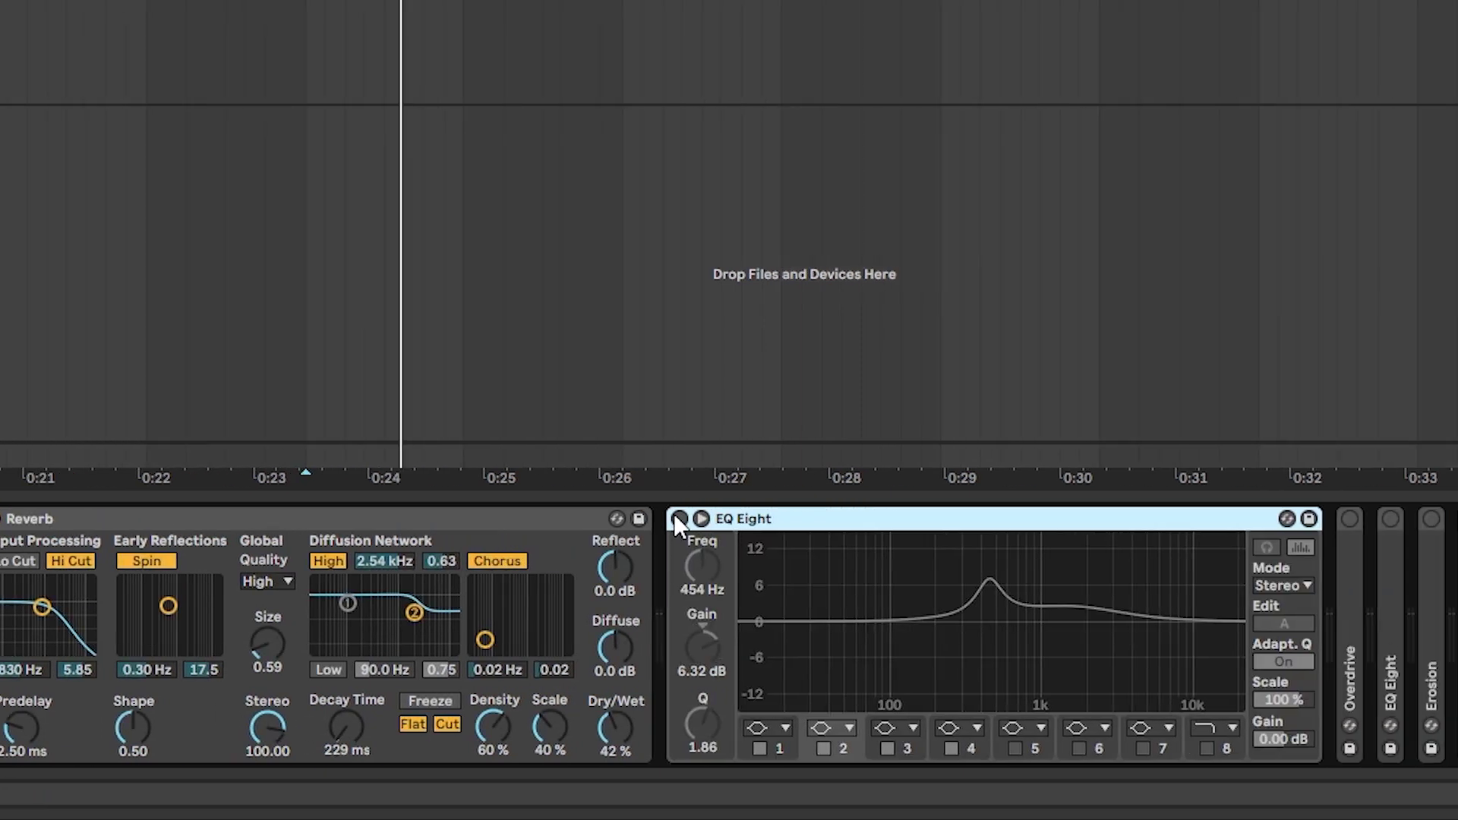
left_click(1130, 517)
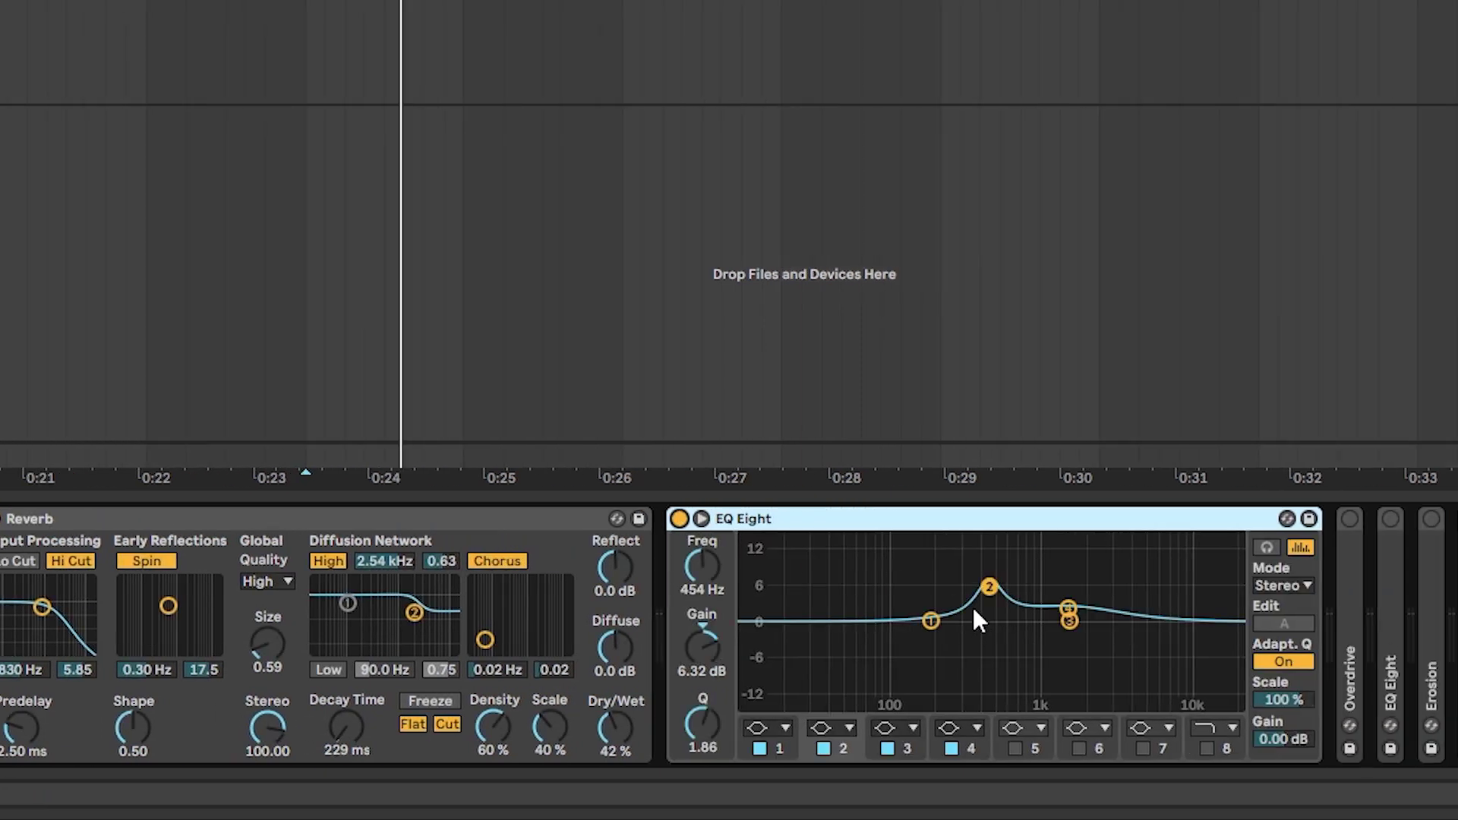
left_click_drag(989, 586, 989, 586)
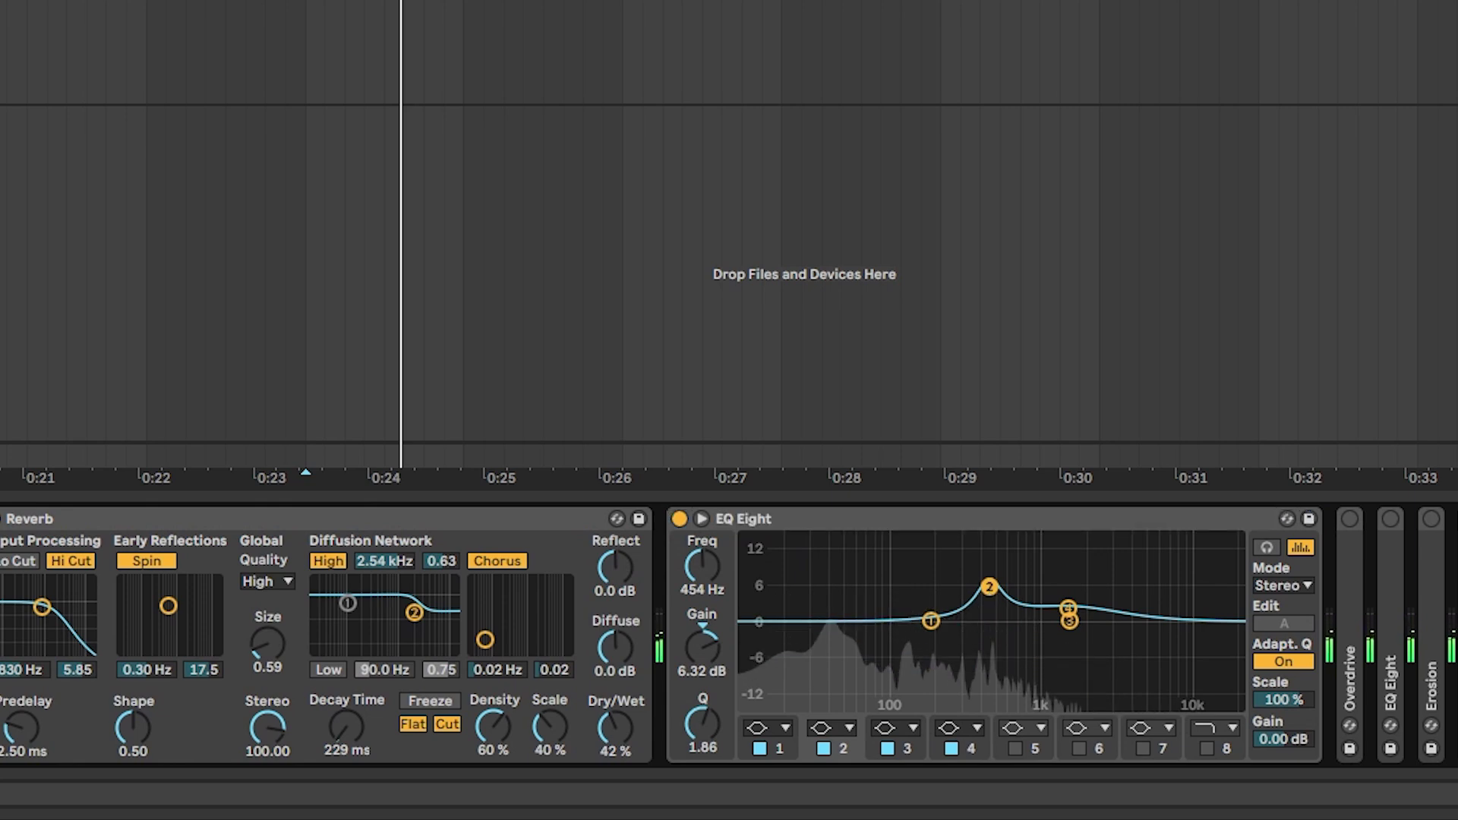
- Enable Overdrive with a bandwidth of 2.98, and set the following EQ Eight to -11.0 dB at 178 Hz and 7.07 dB at 383 Hz
double_click(1350, 575)
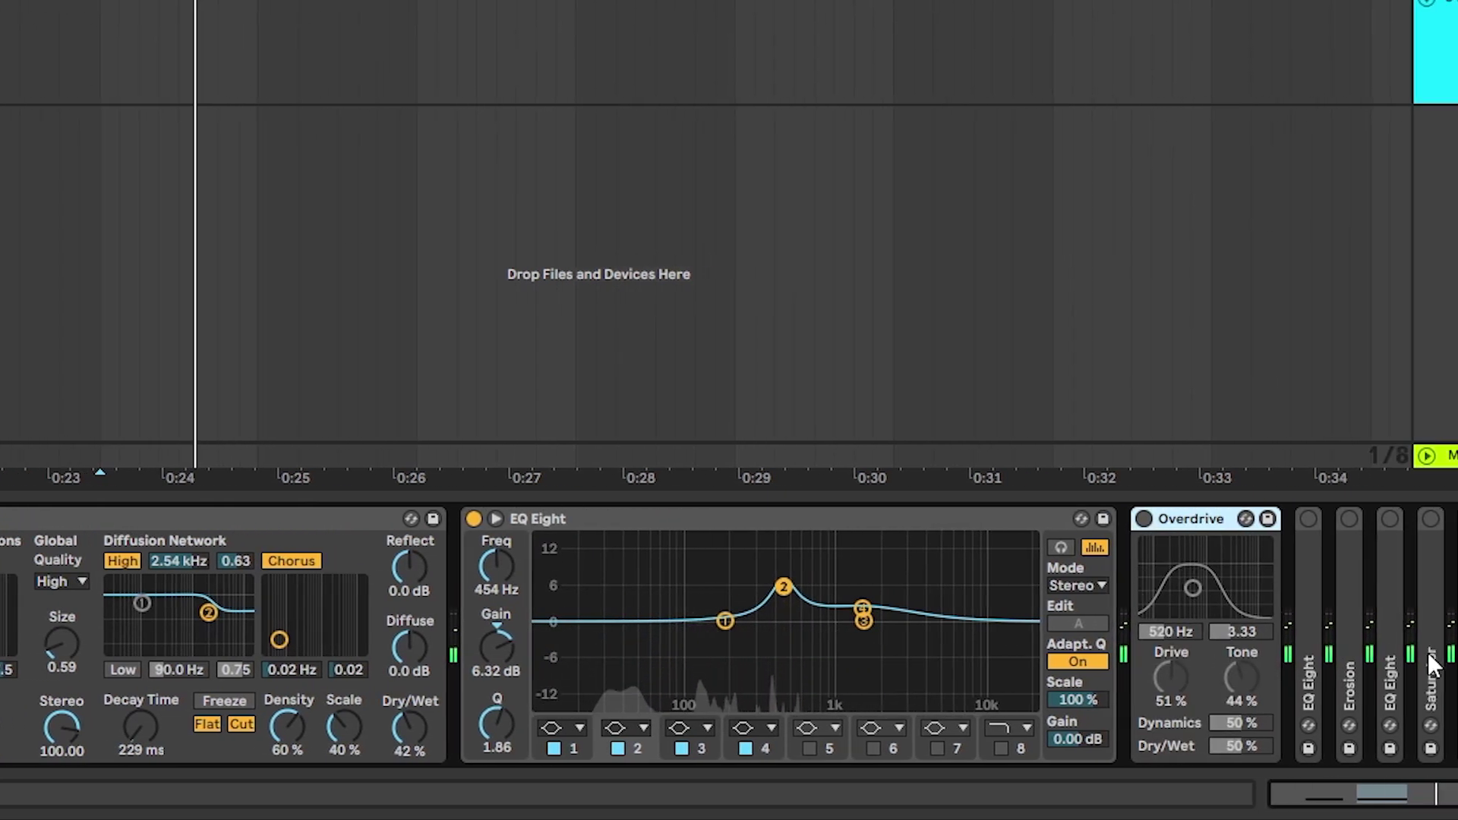
left_click(1142, 518)
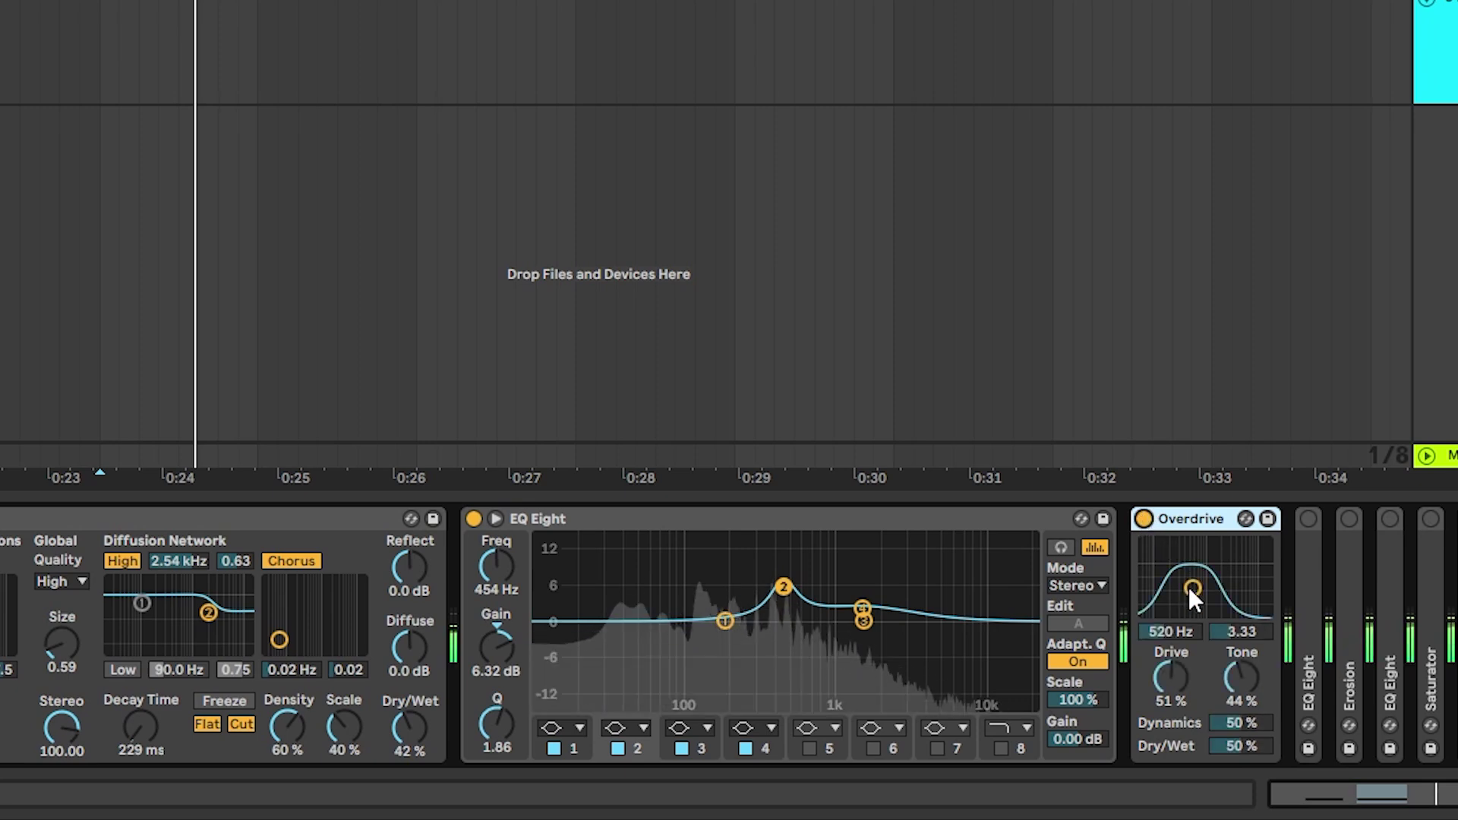
left_click_drag(1190, 588, 1192, 589)
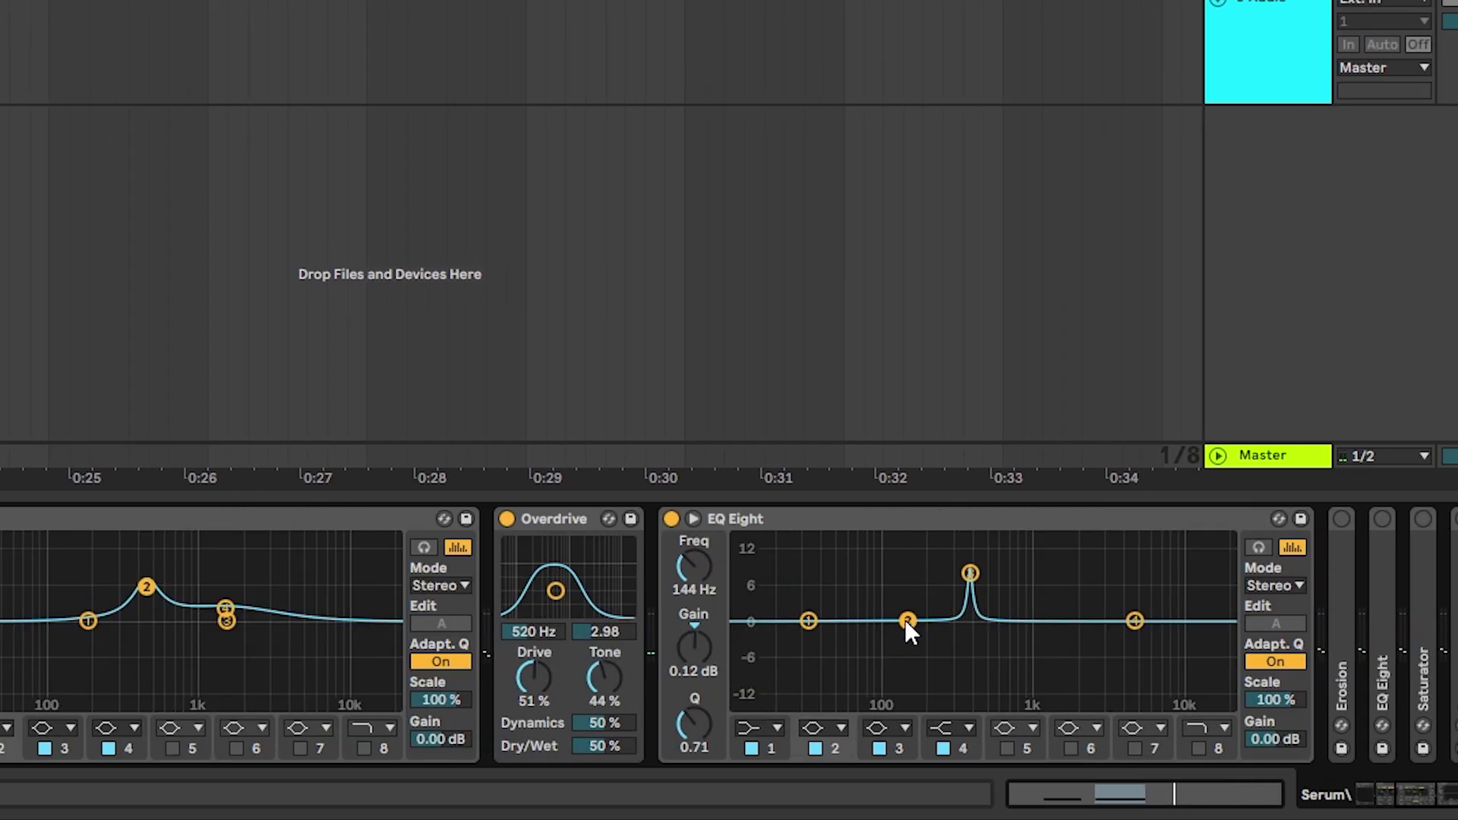
left_click_drag(906, 619, 921, 681)
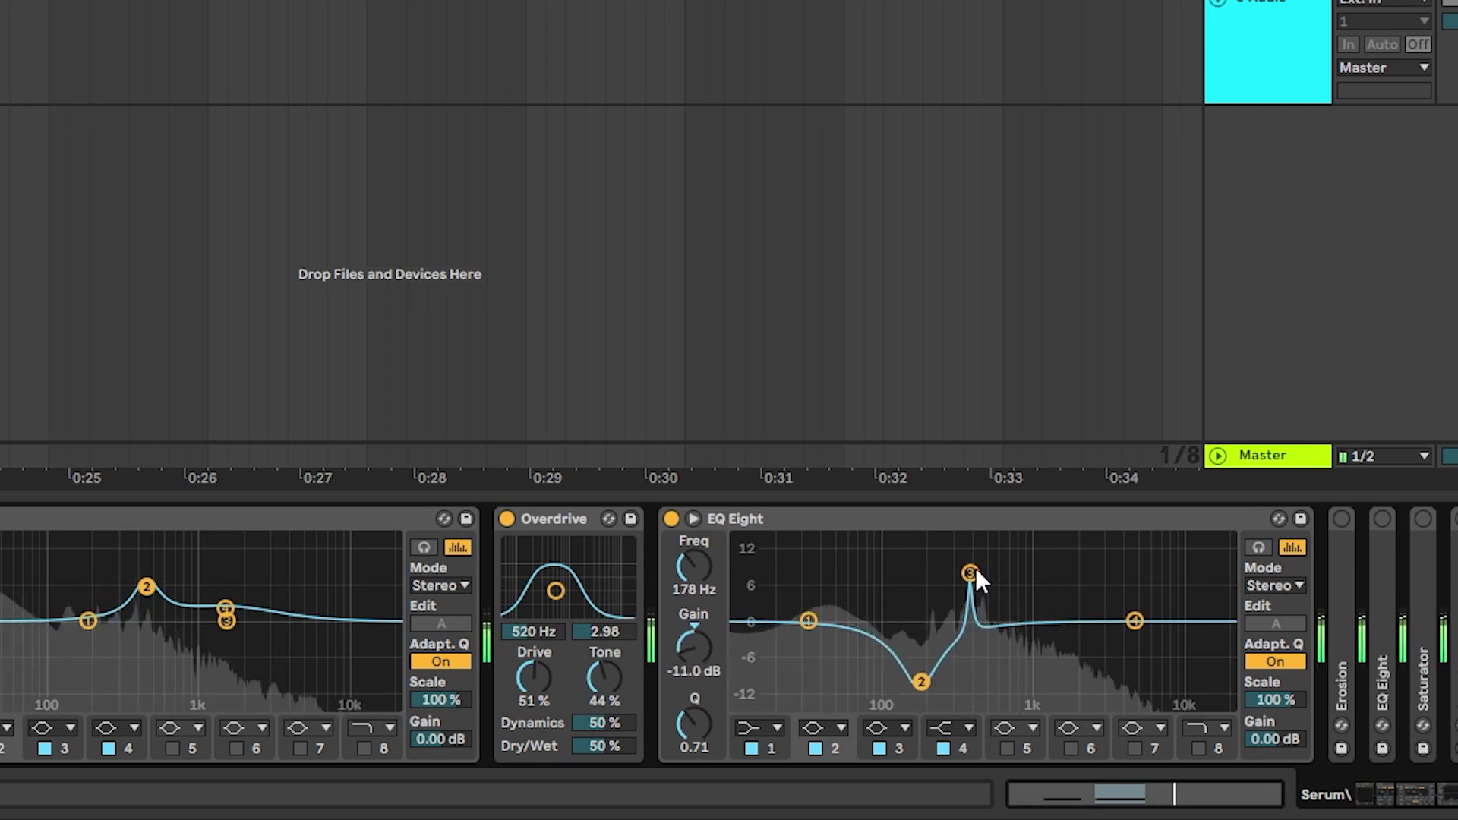
mouse_move(972, 573)
left_mouse_down()
mouse_move(939, 576)
mouse_move(972, 570)
mouse_move(970, 583)
left_mouse_up()
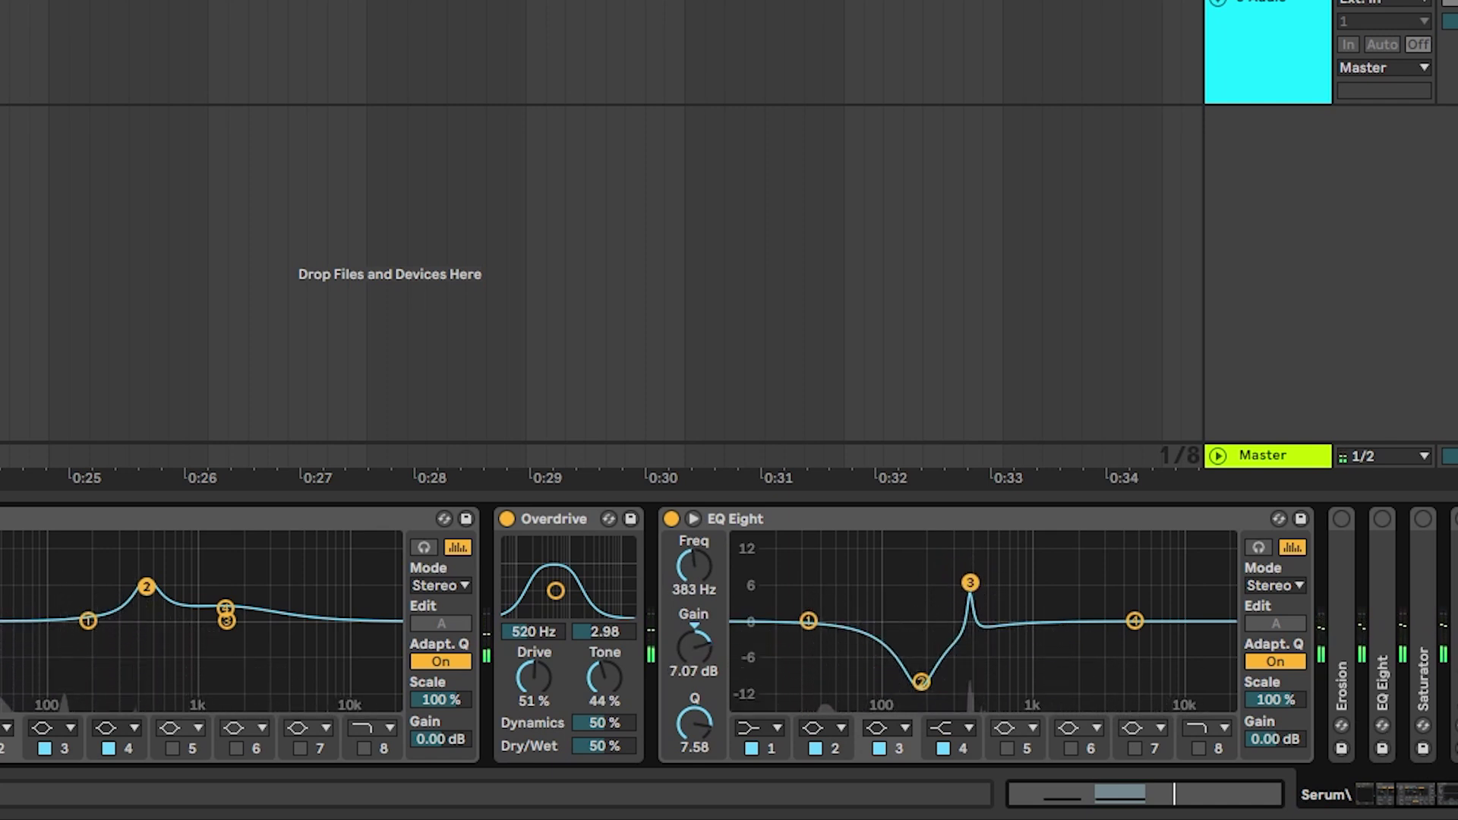
- Unfold Erosion in Noise mode and set its frequency to 12.1 kHz and amount to 47.6 during playback
double_click(1343, 548)
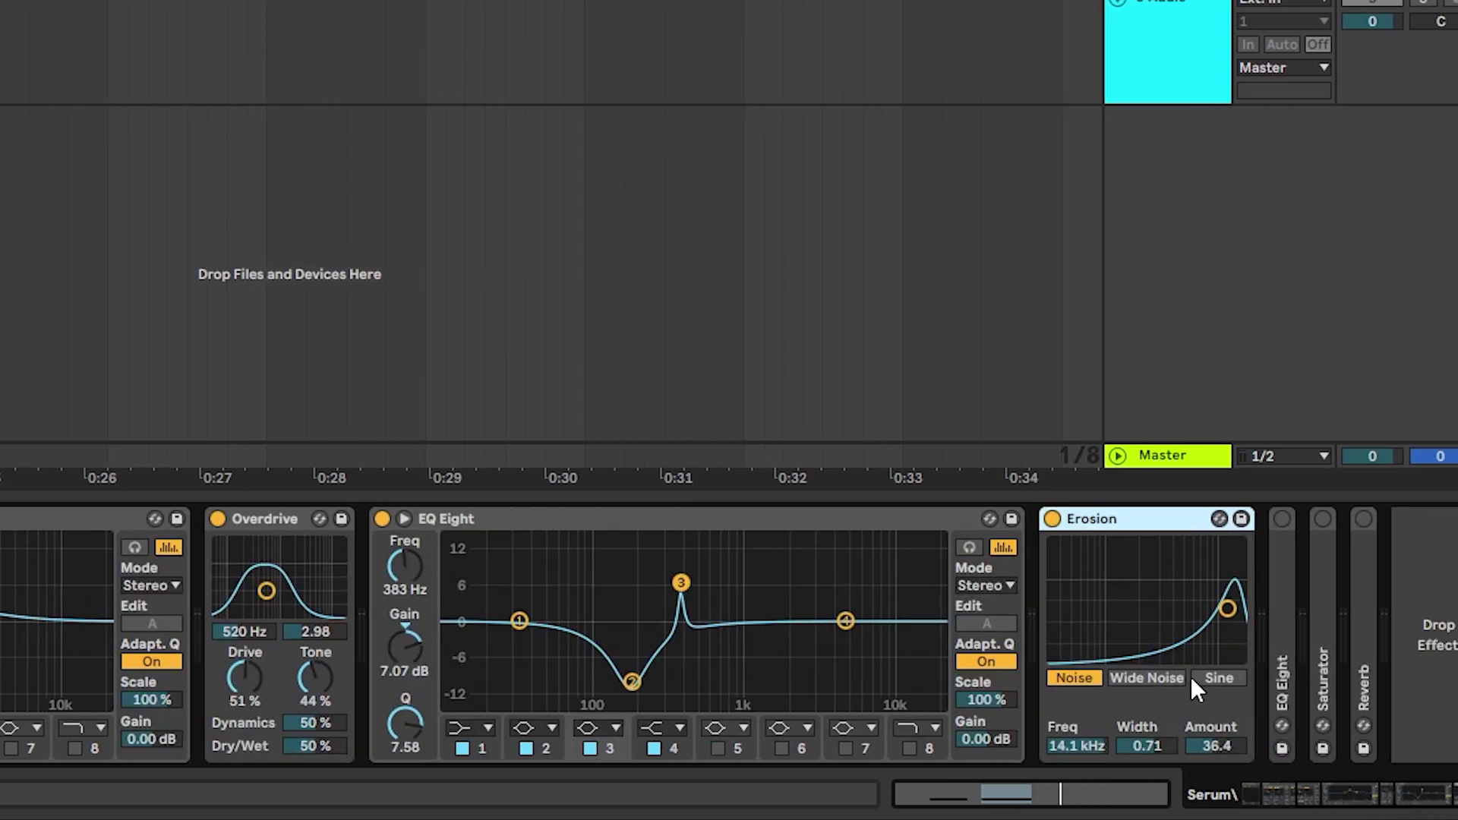
key("space")
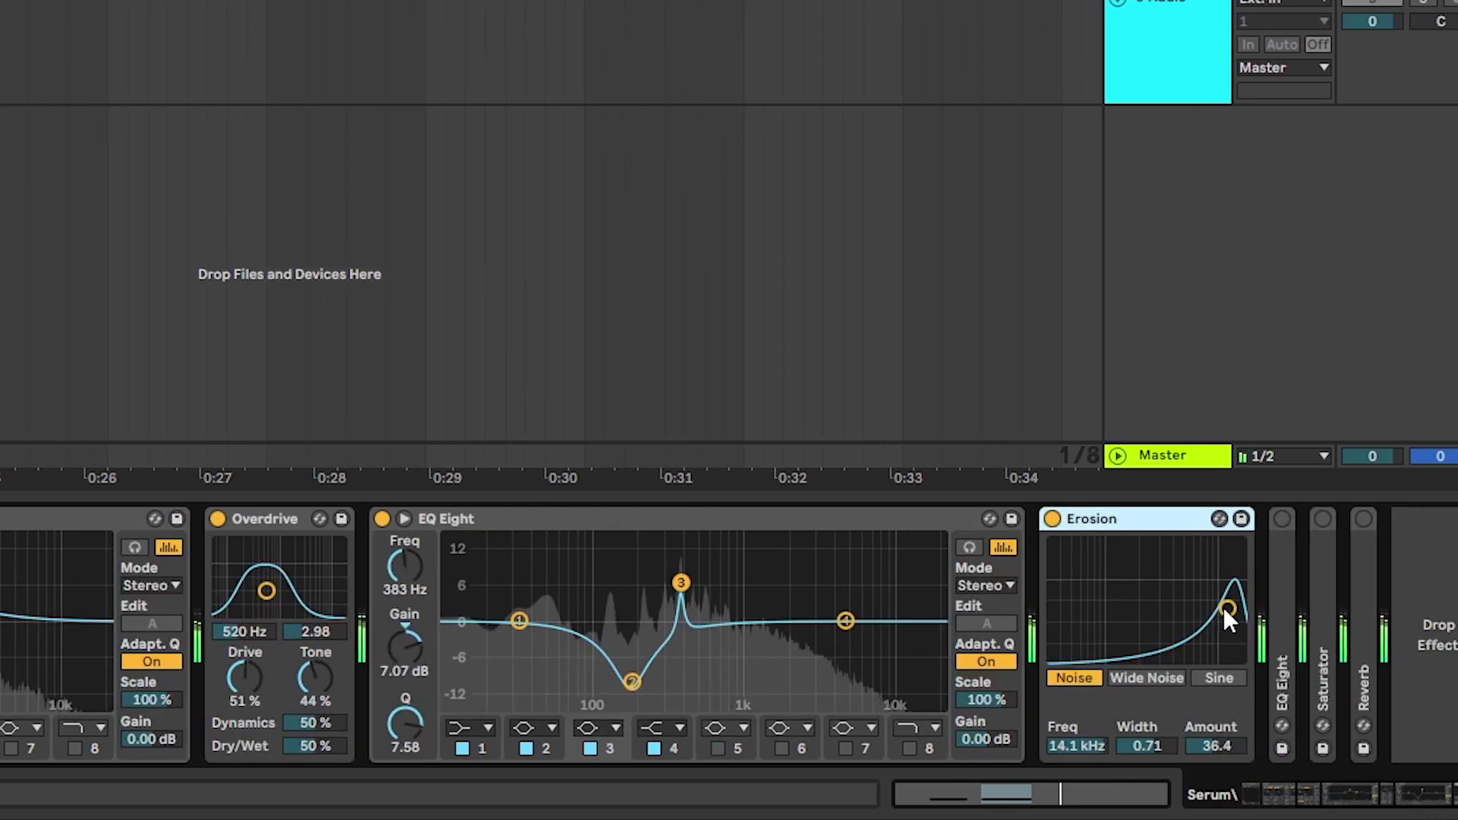
mouse_move(1223, 608)
left_mouse_down()
mouse_move(1204, 606)
mouse_move(1221, 601)
left_mouse_up()
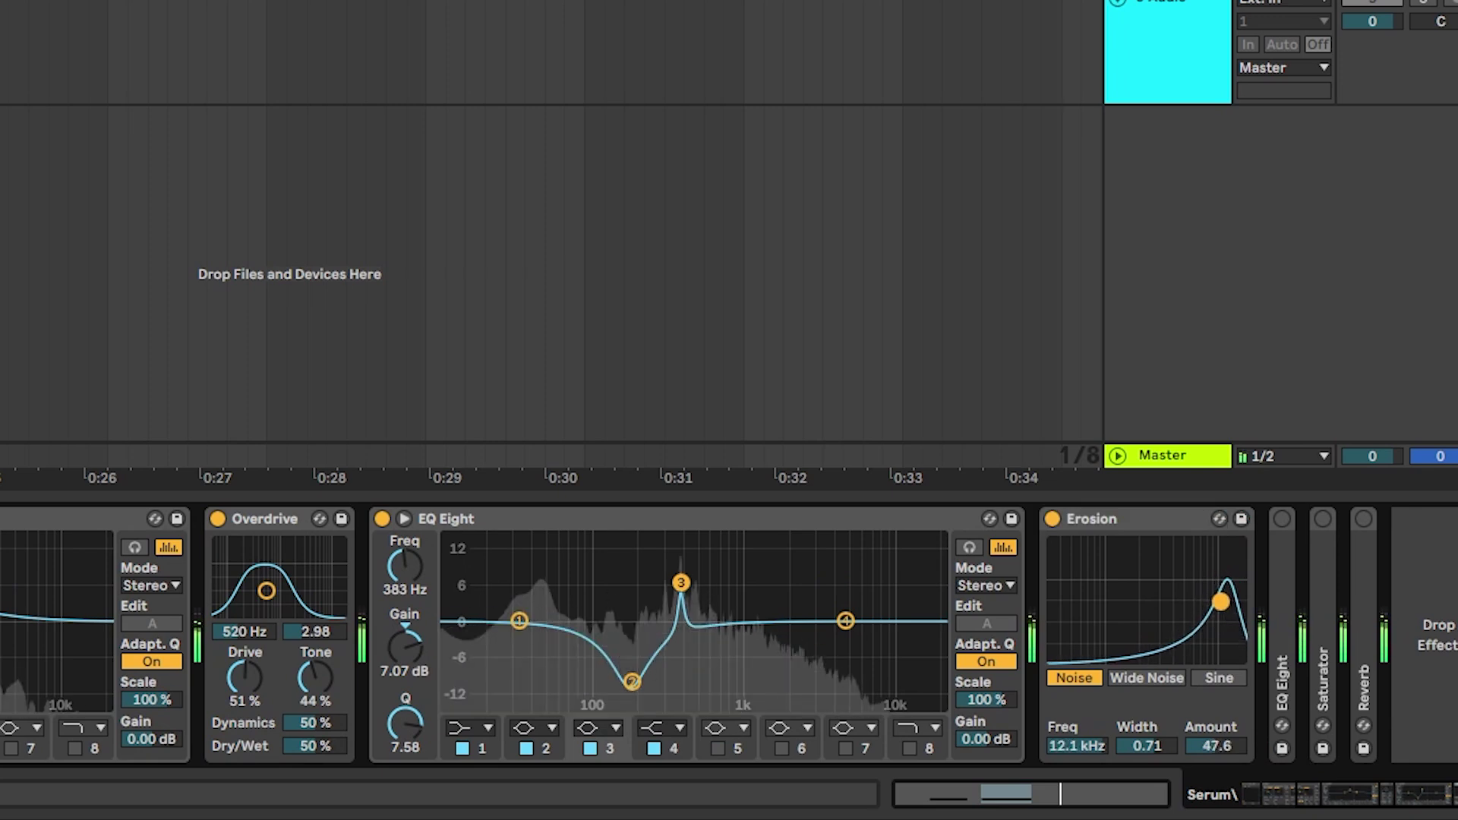
key("space")
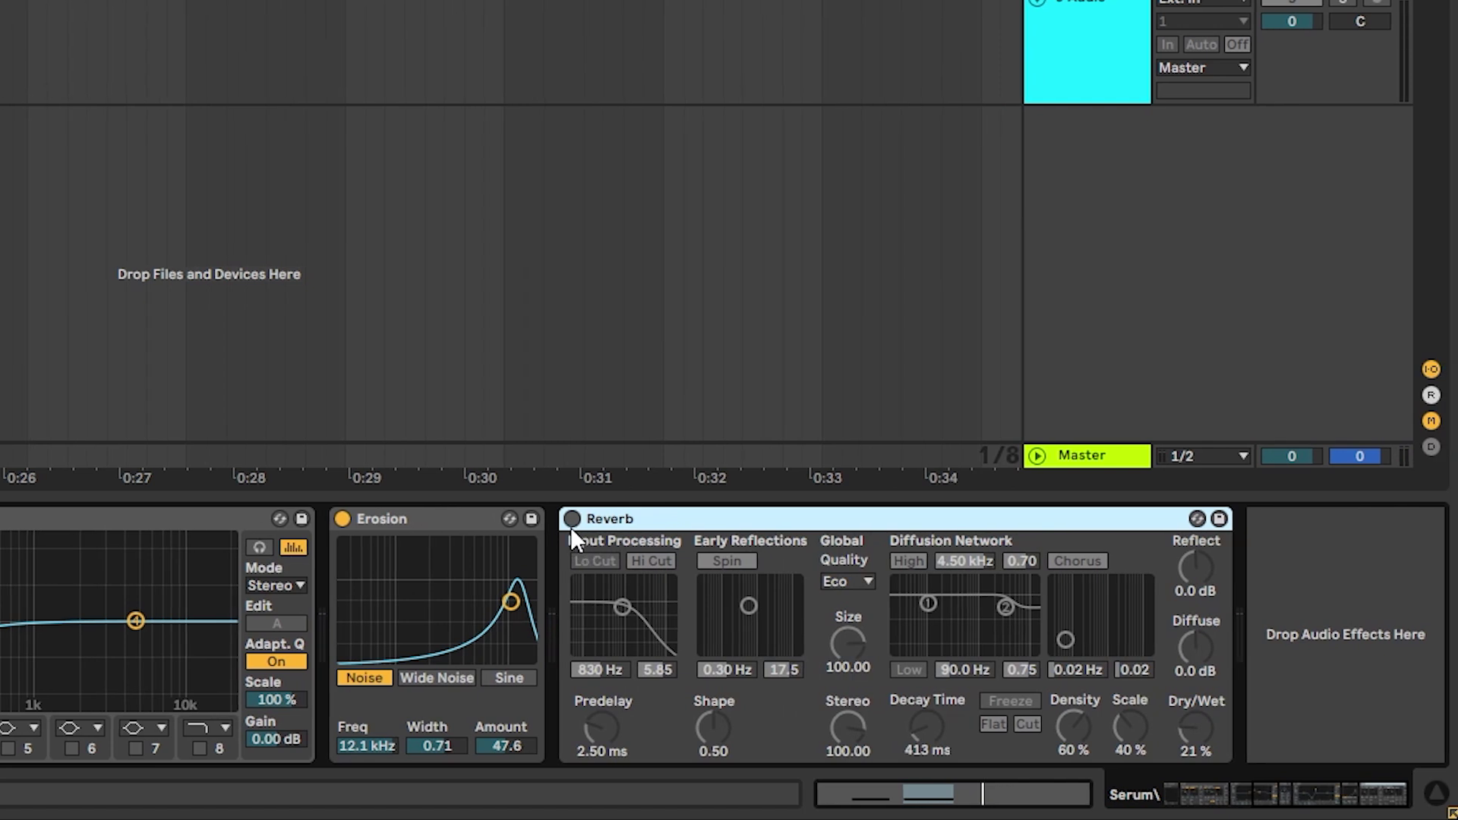
- Enable the last Reverb, set its dry/wet to 39% and decay time to 649 ms, and play the Serum track
left_click(571, 518)
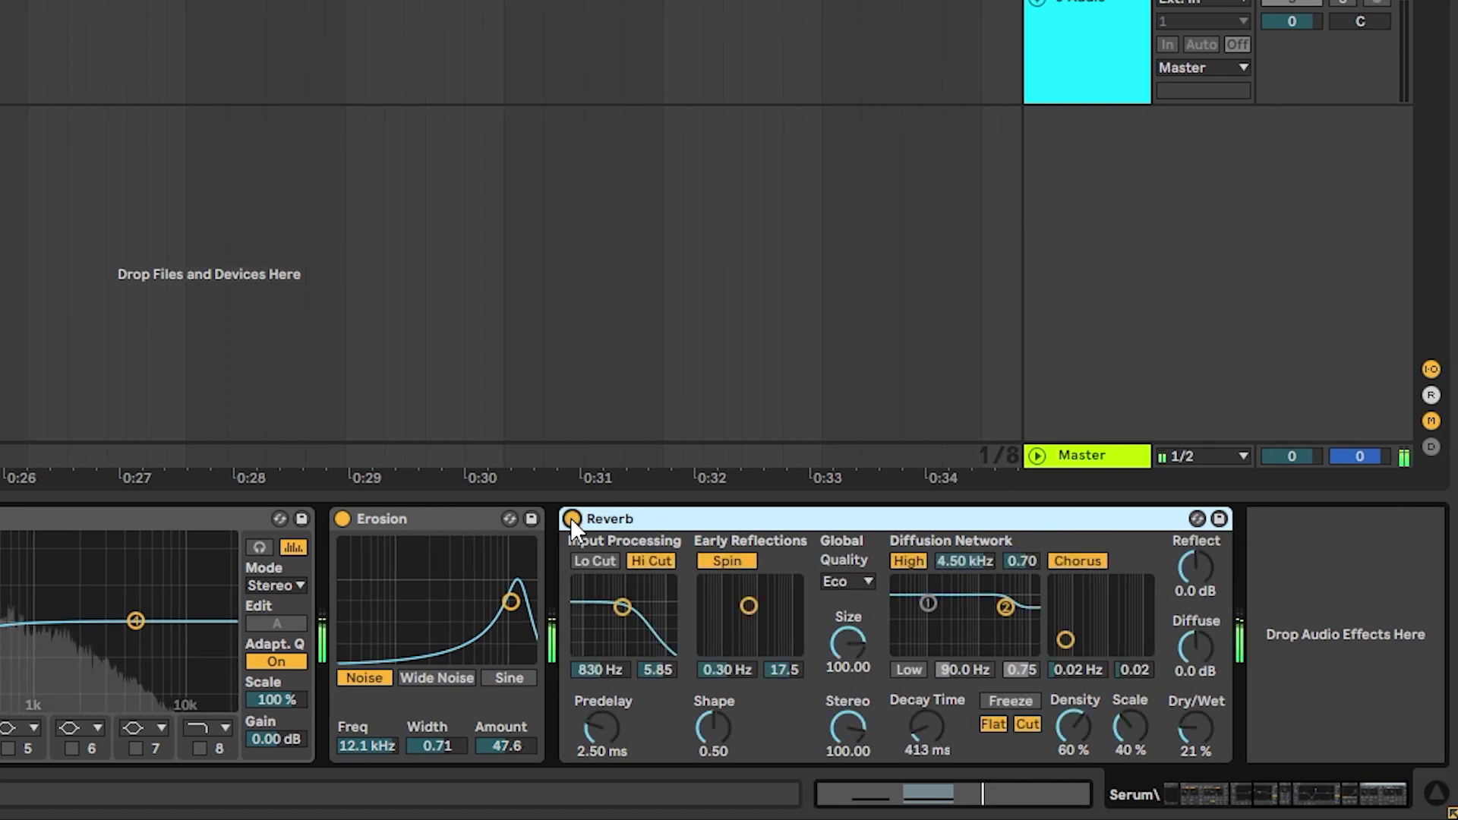
left_click_drag(1193, 726, 1193, 699)
left_click_drag(926, 726, 926, 714)
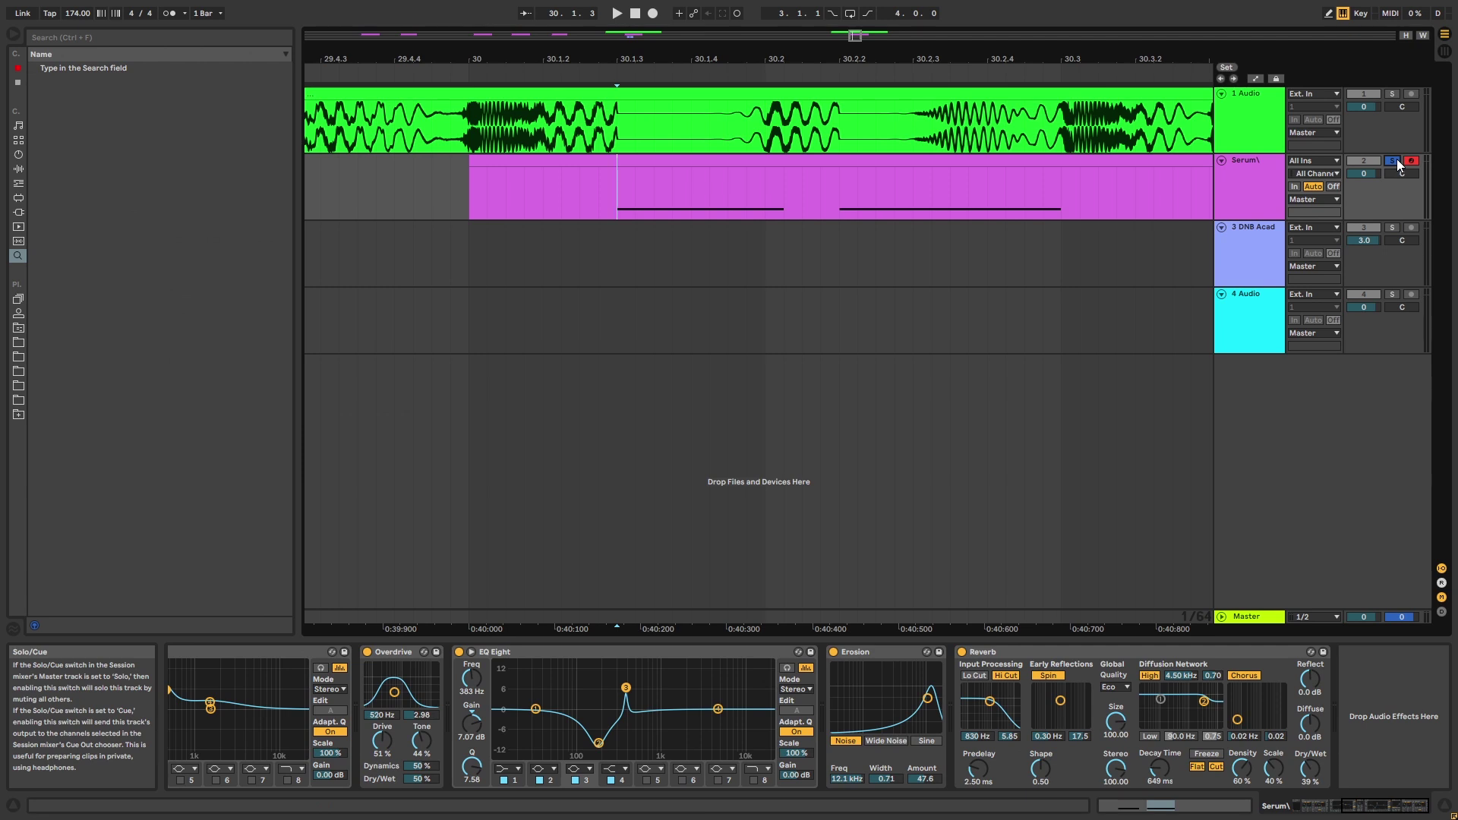
key("space")
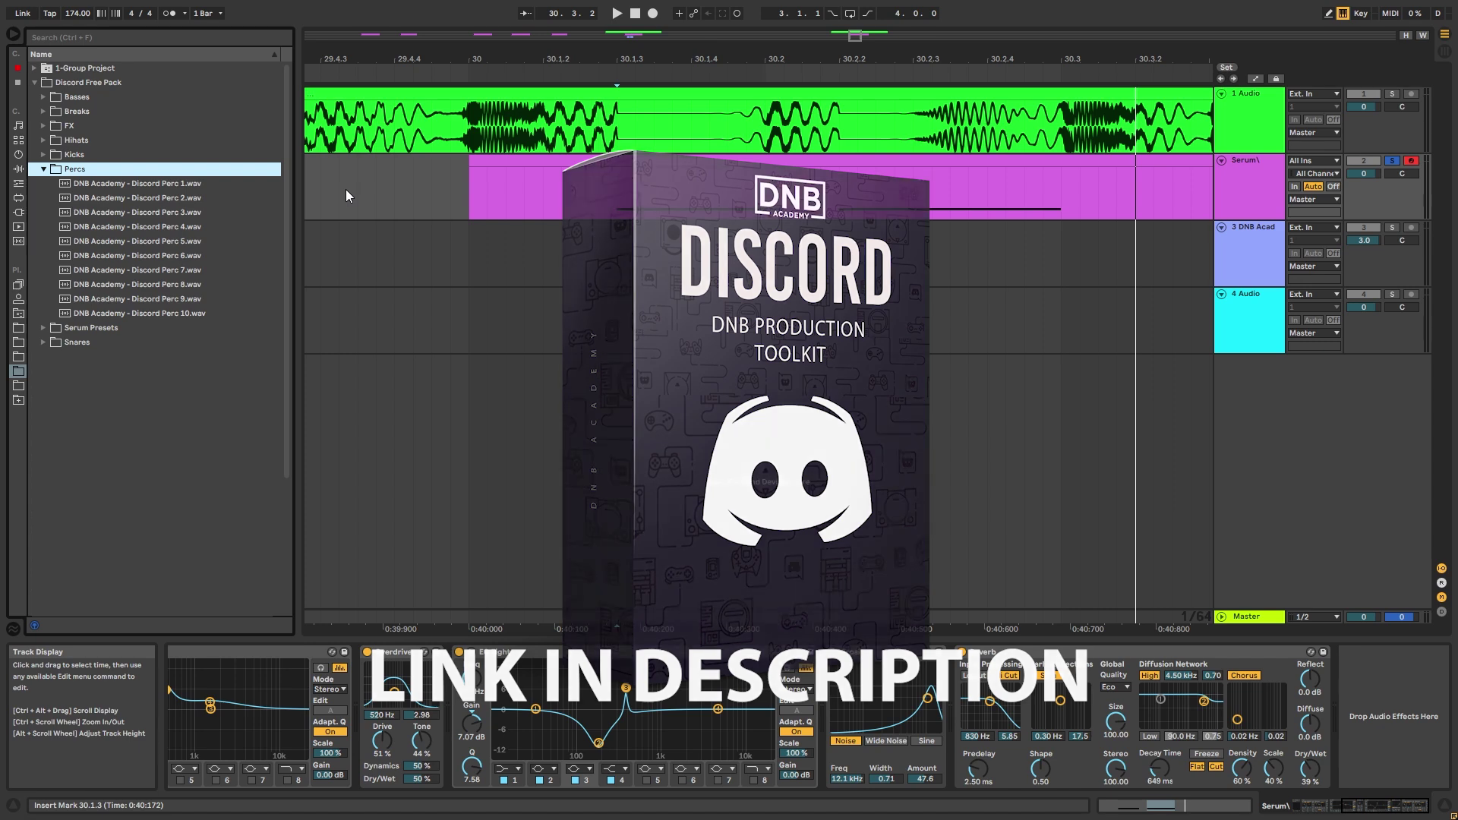
- Audition samples in the Percs folder and place DNB Academy - Discord Perc 9.wav on track 3 at 30.1.3
left_click(161, 298)
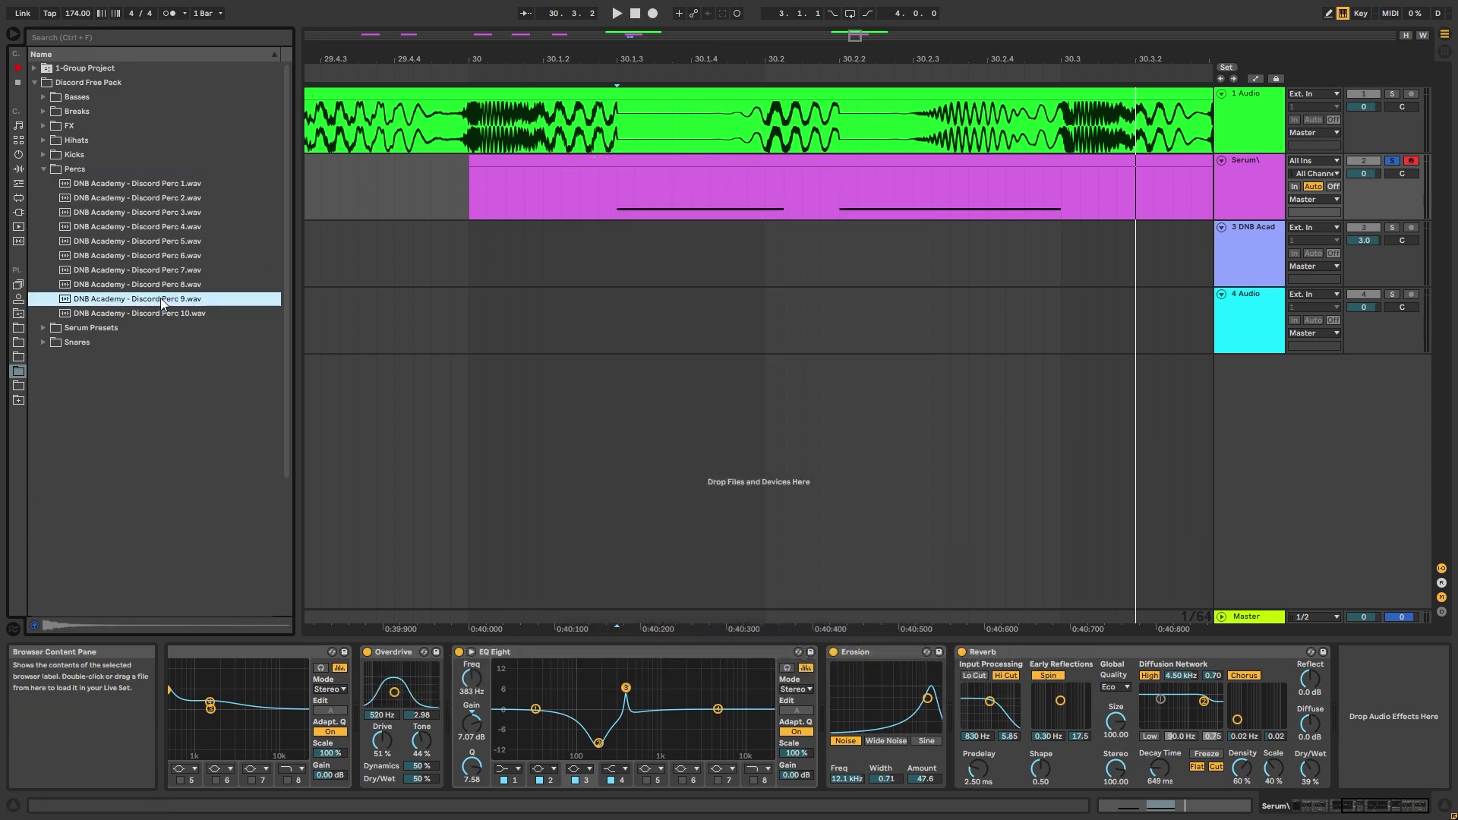
left_click(161, 272)
left_click(161, 226)
left_click(163, 298)
left_click_drag(139, 300, 645, 269)
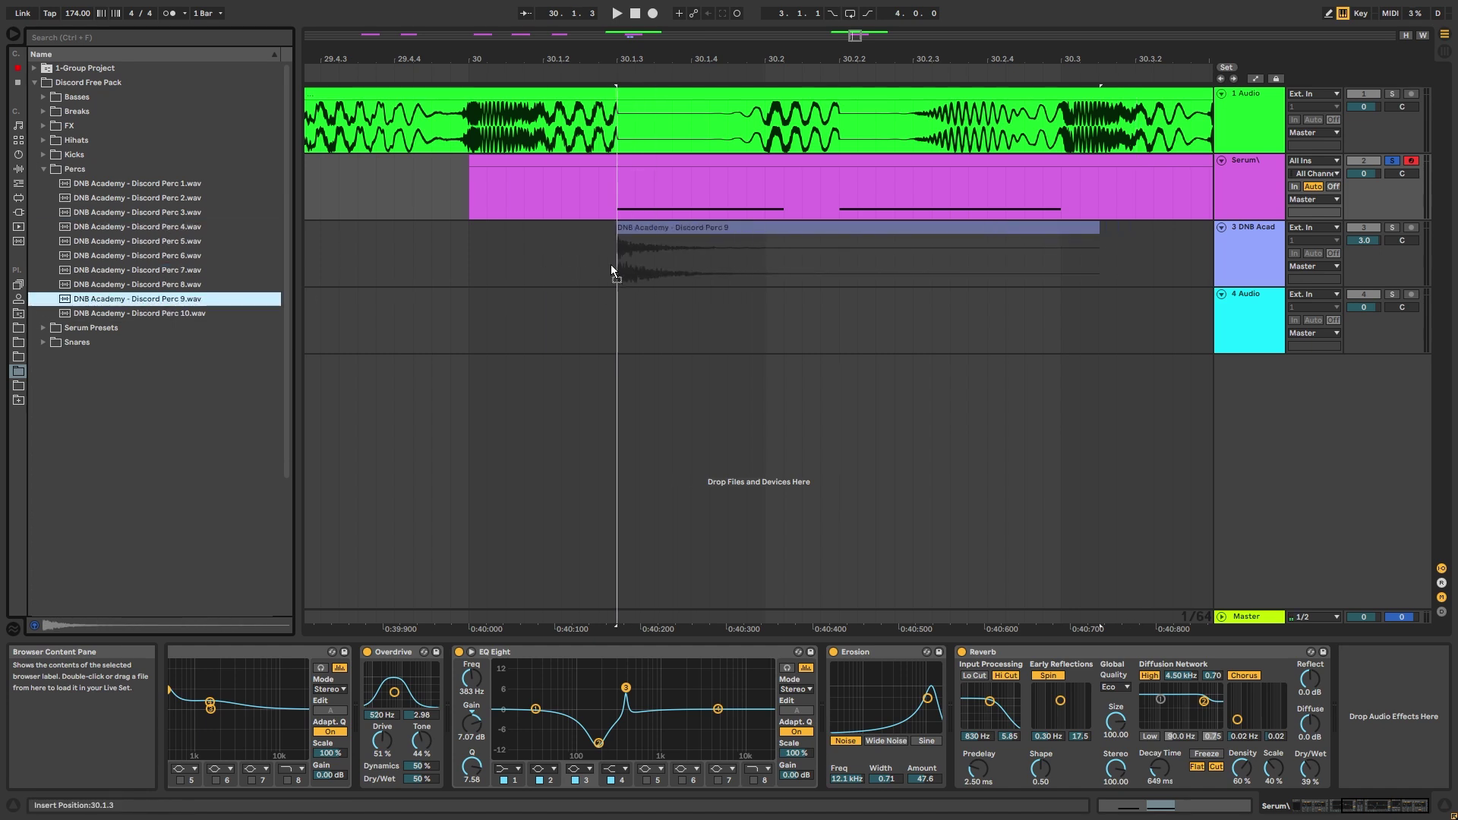
- Split the Discord Perc 9 clip at 30.2.1 and give its first part a long, steeply curved fade-out
left_click(763, 258)
key("ctrl+e")
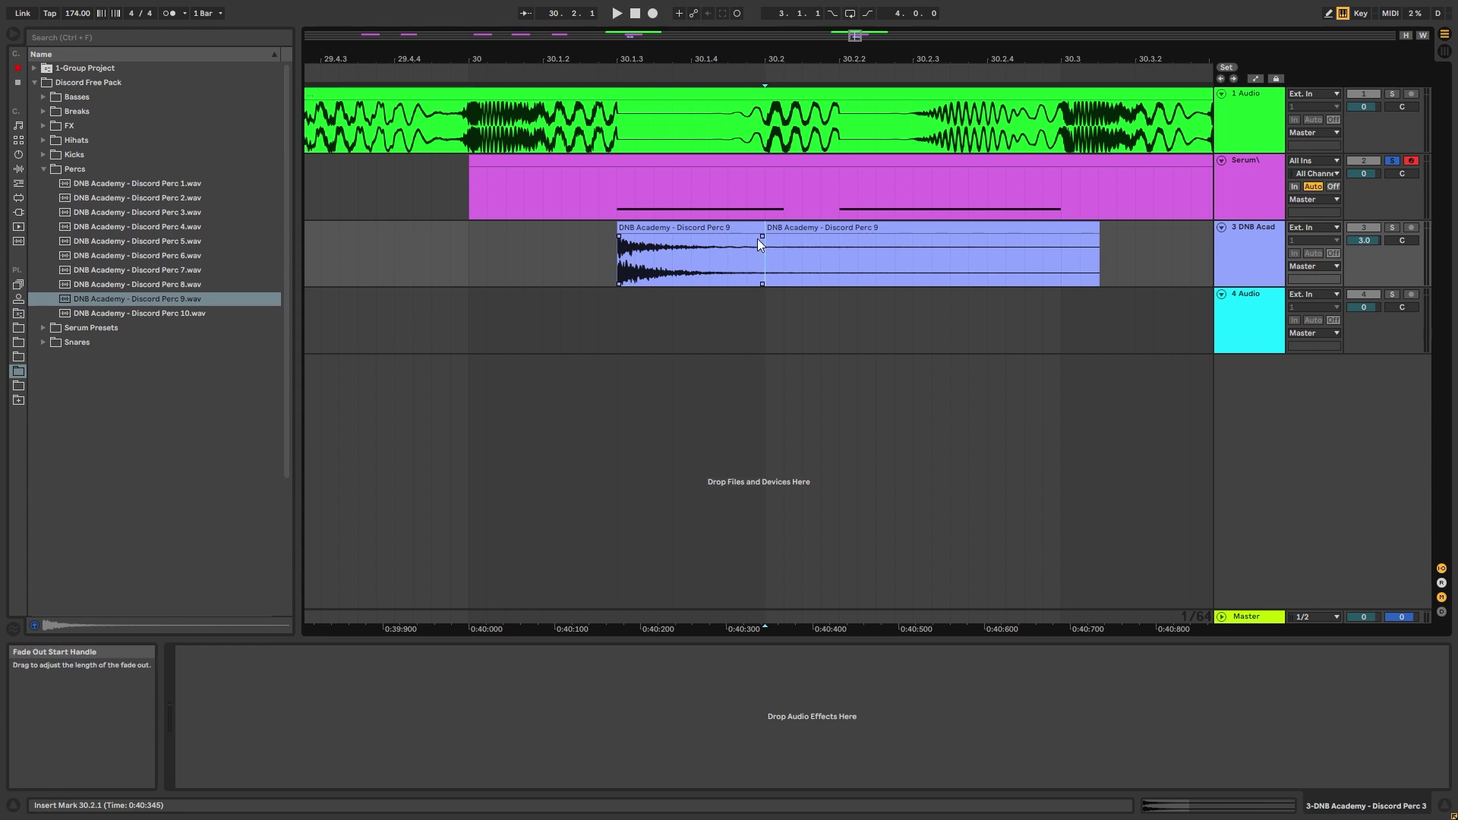
left_click_drag(761, 238, 667, 281)
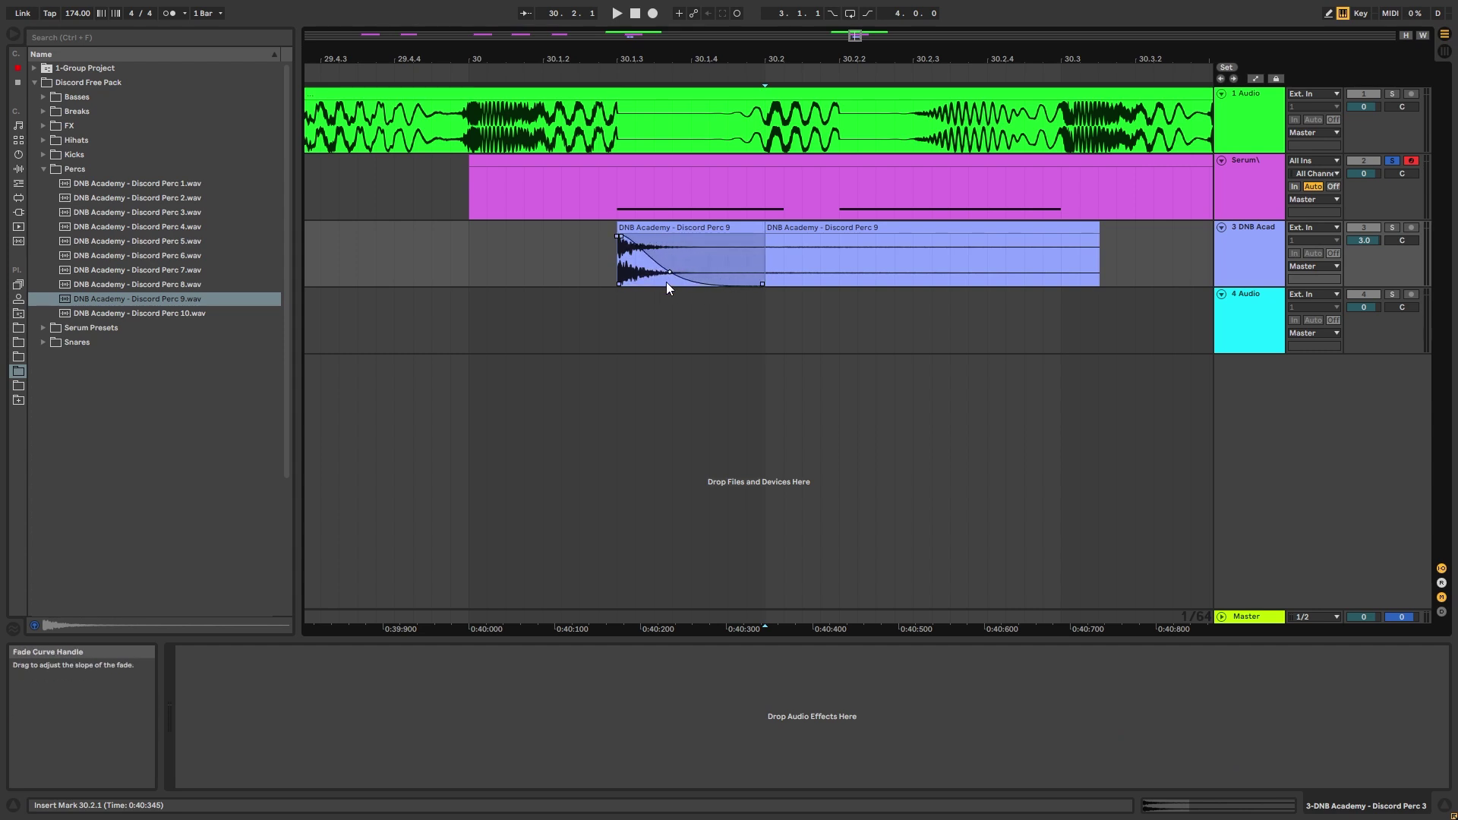
- Play the faded percussion hit with its track soloed, and delete the leftover second part of the clip
left_click(657, 227)
key("Left")
left_click(1392, 227)
key("space")
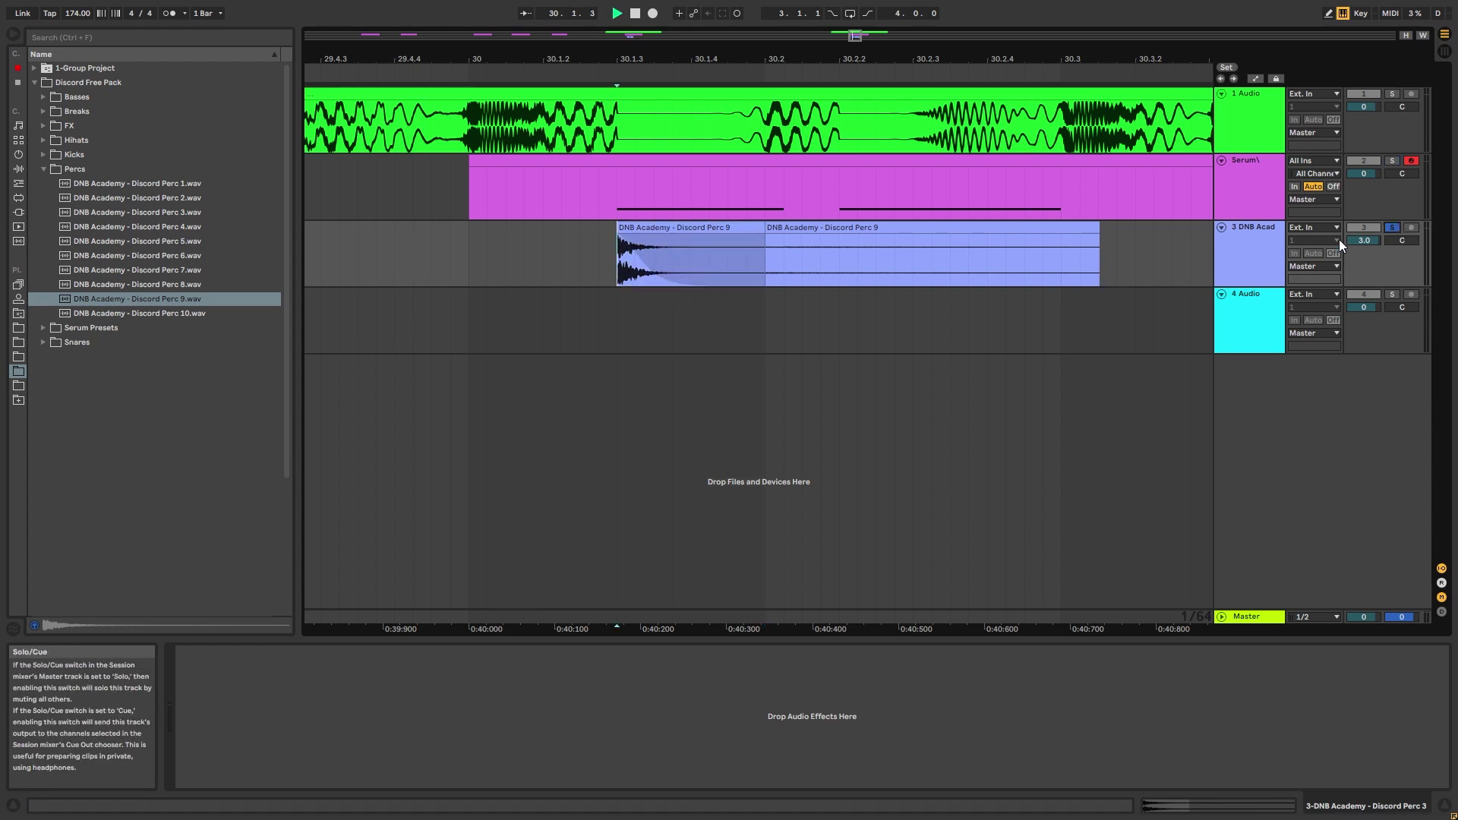
left_click(778, 226)
key("space")
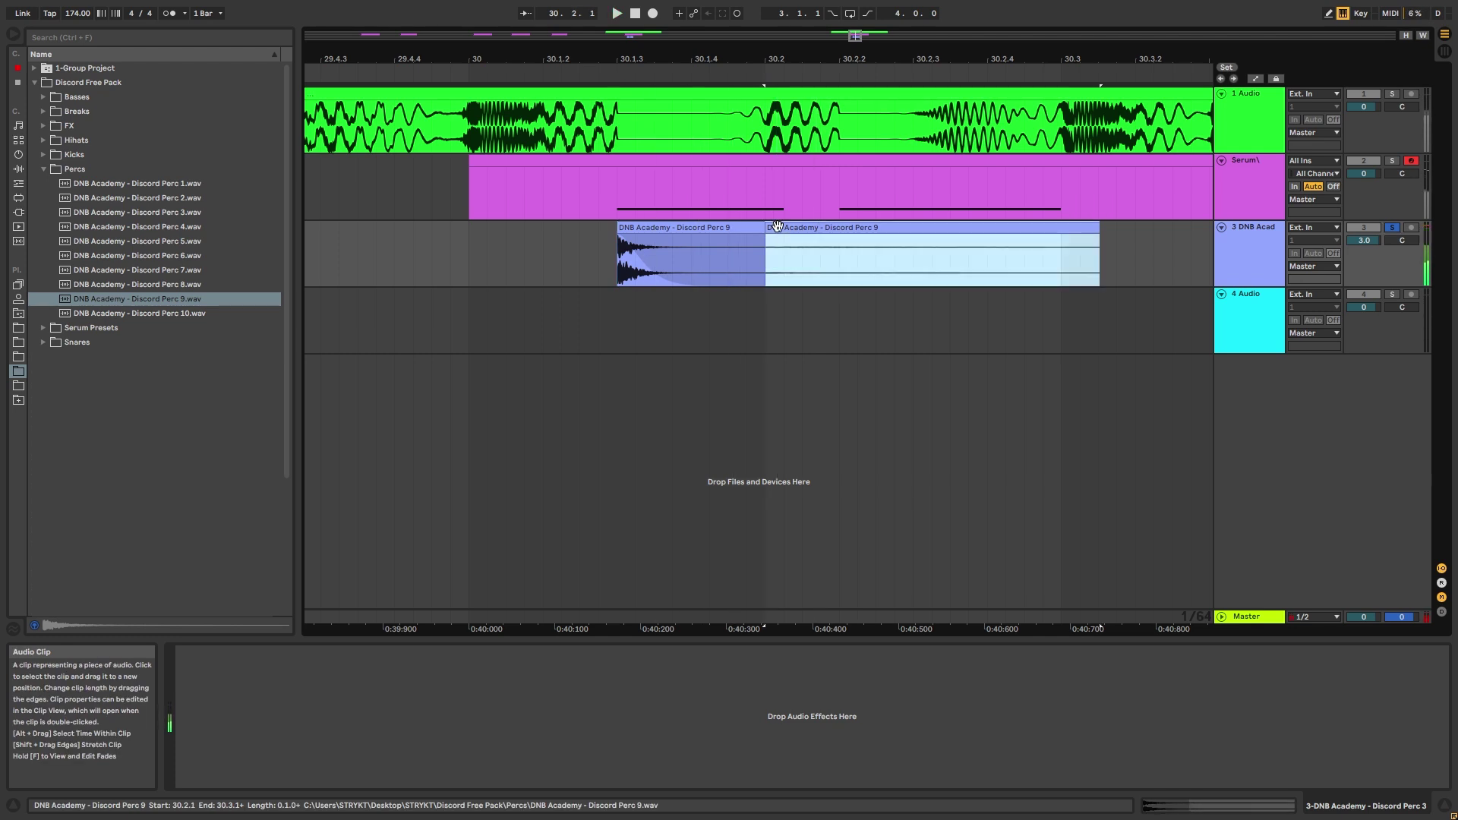
key("Delete")
- Duplicate the percussion hit to 30.2.2, and play from 30.1.3 with the Serum track soloed as well
left_click_drag(838, 243, 613, 267)
key("ctrl+d")
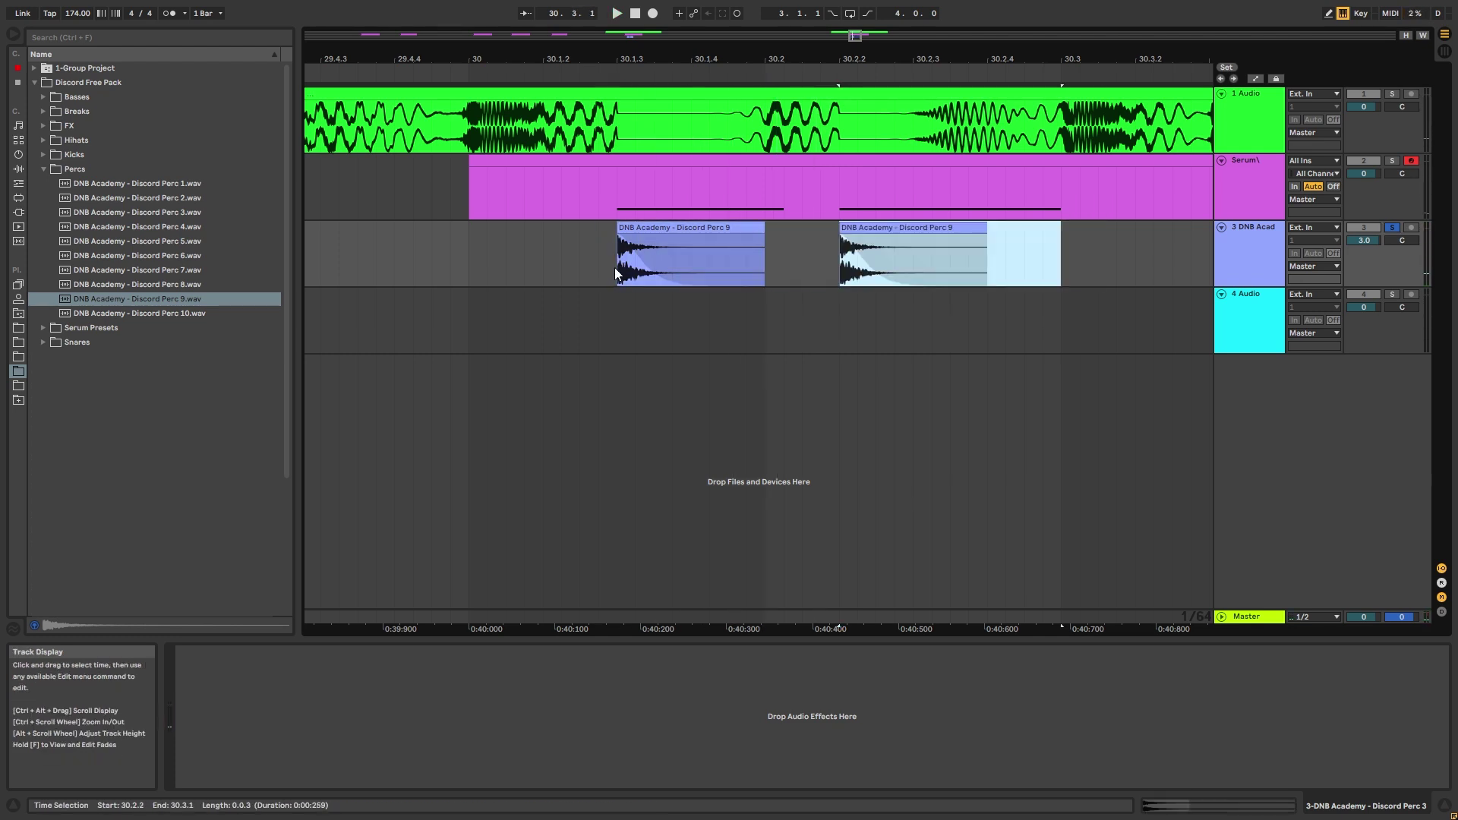
left_click(614, 267)
left_click(1390, 161, "ctrl")
key("space")
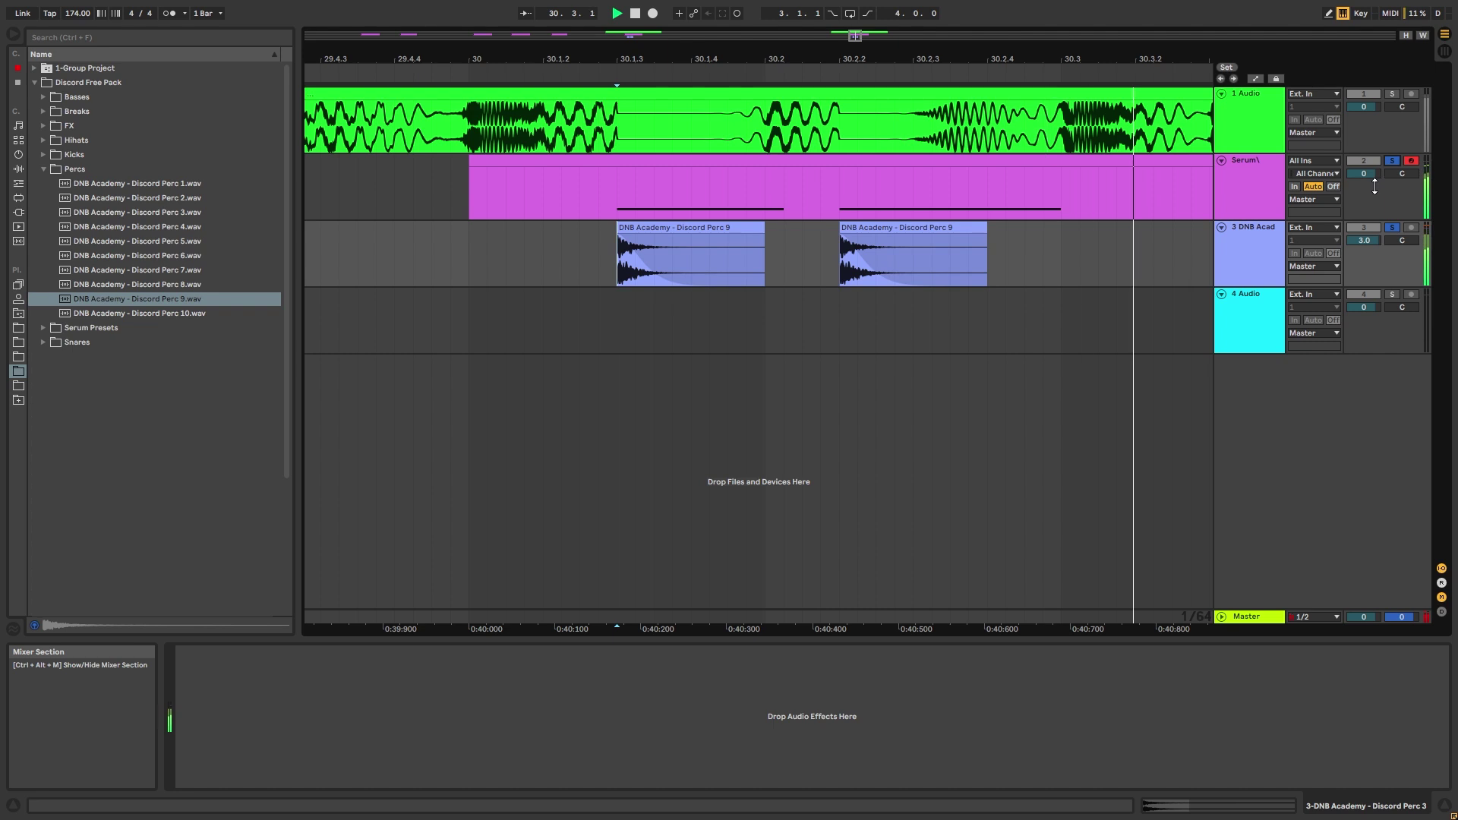
key("space")
key("space")
key("space")
- Copy the Serum track's audio effect chain, without the synth, onto the percussion track
left_click(1249, 196)
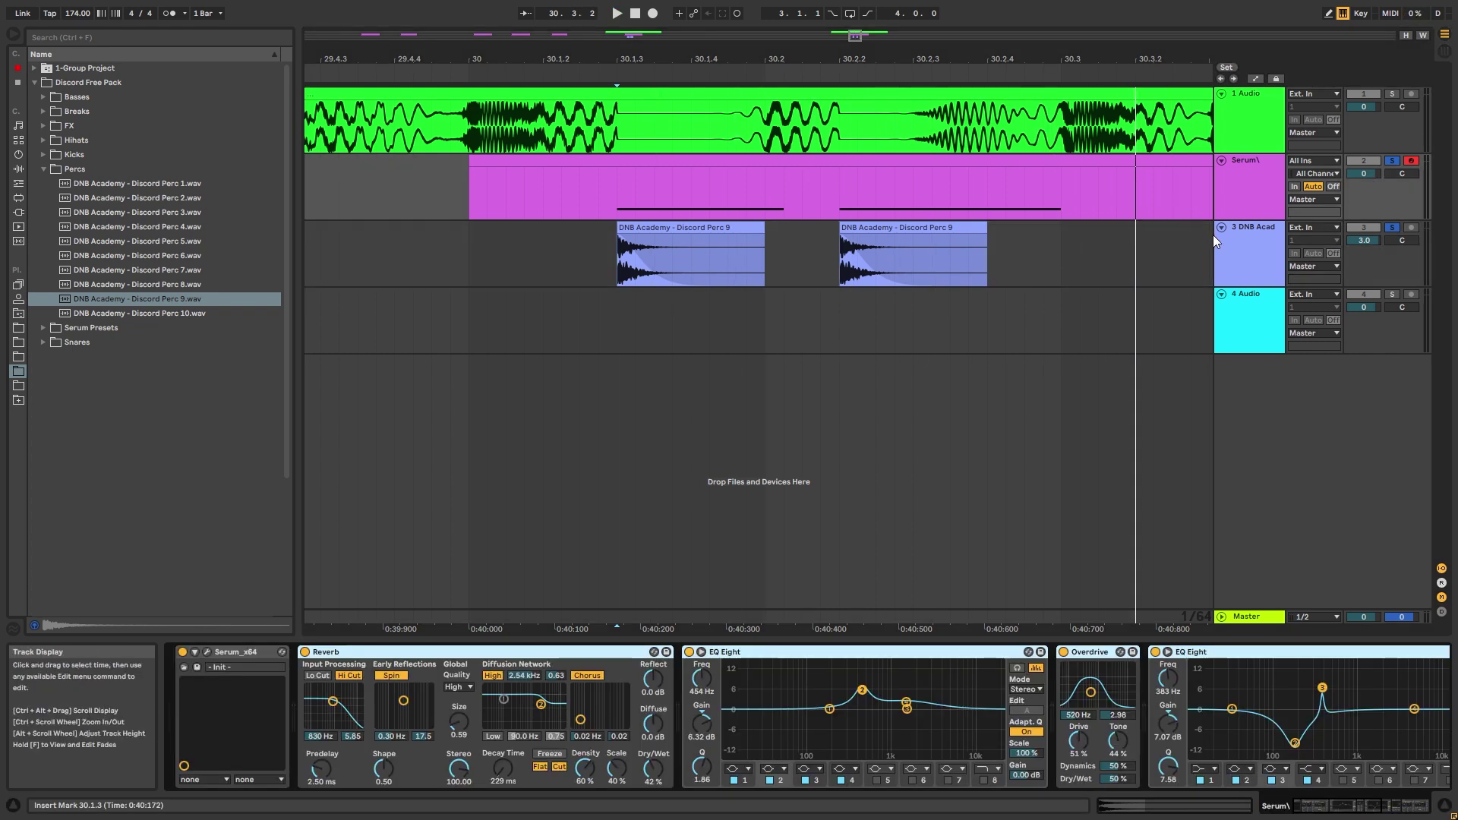
left_click(1237, 251)
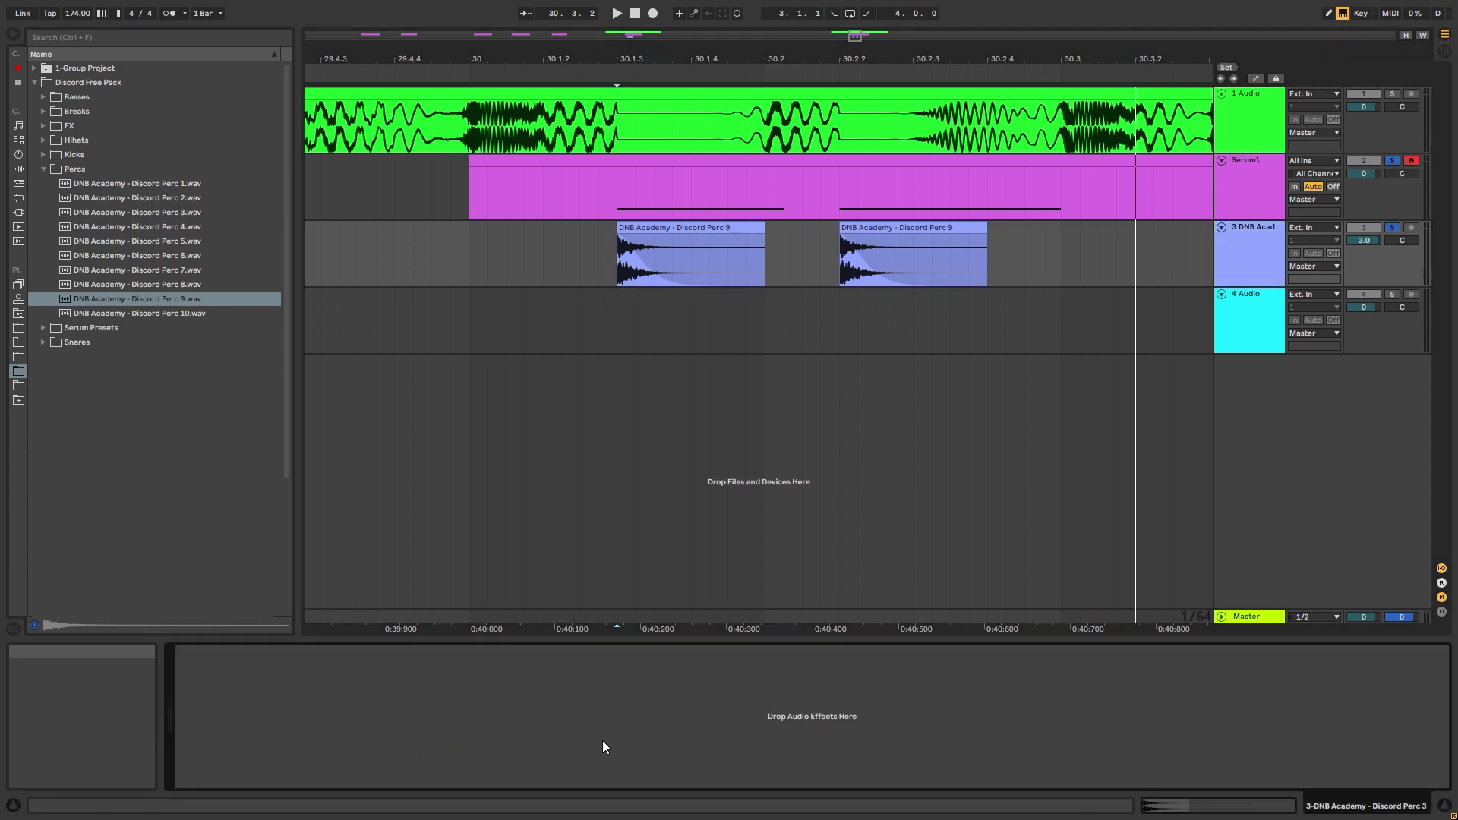
key("ctrl+v")
left_click_drag(1371, 805, 1359, 807)
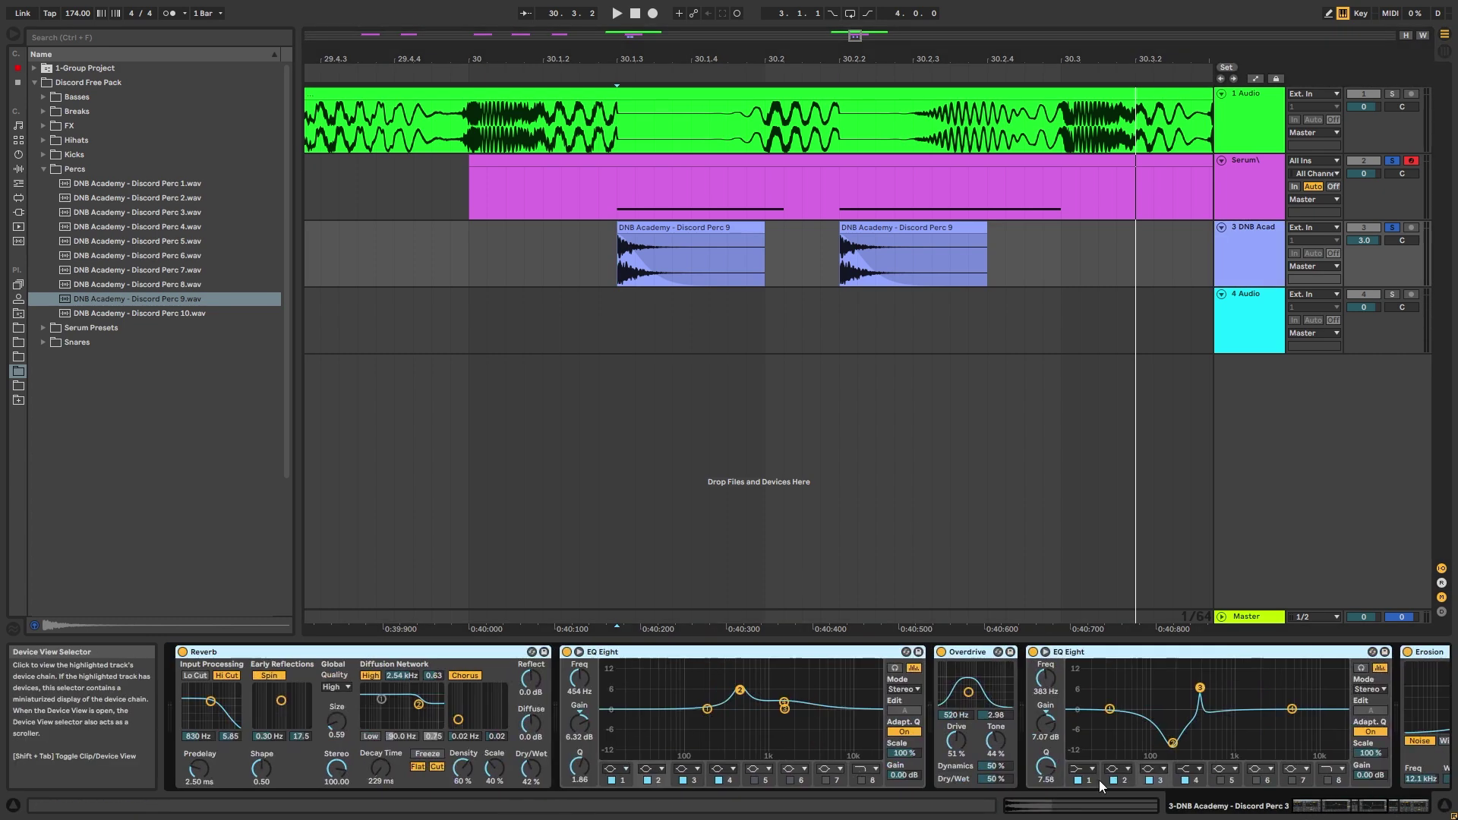
- Insert an EQ Eight ahead of the Reverb on the percussion track and play the percussion with only its own track soloed
key("ctrl+f")
type("eq")
left_click_drag(68, 82, 299, 700)
left_click(1391, 226)
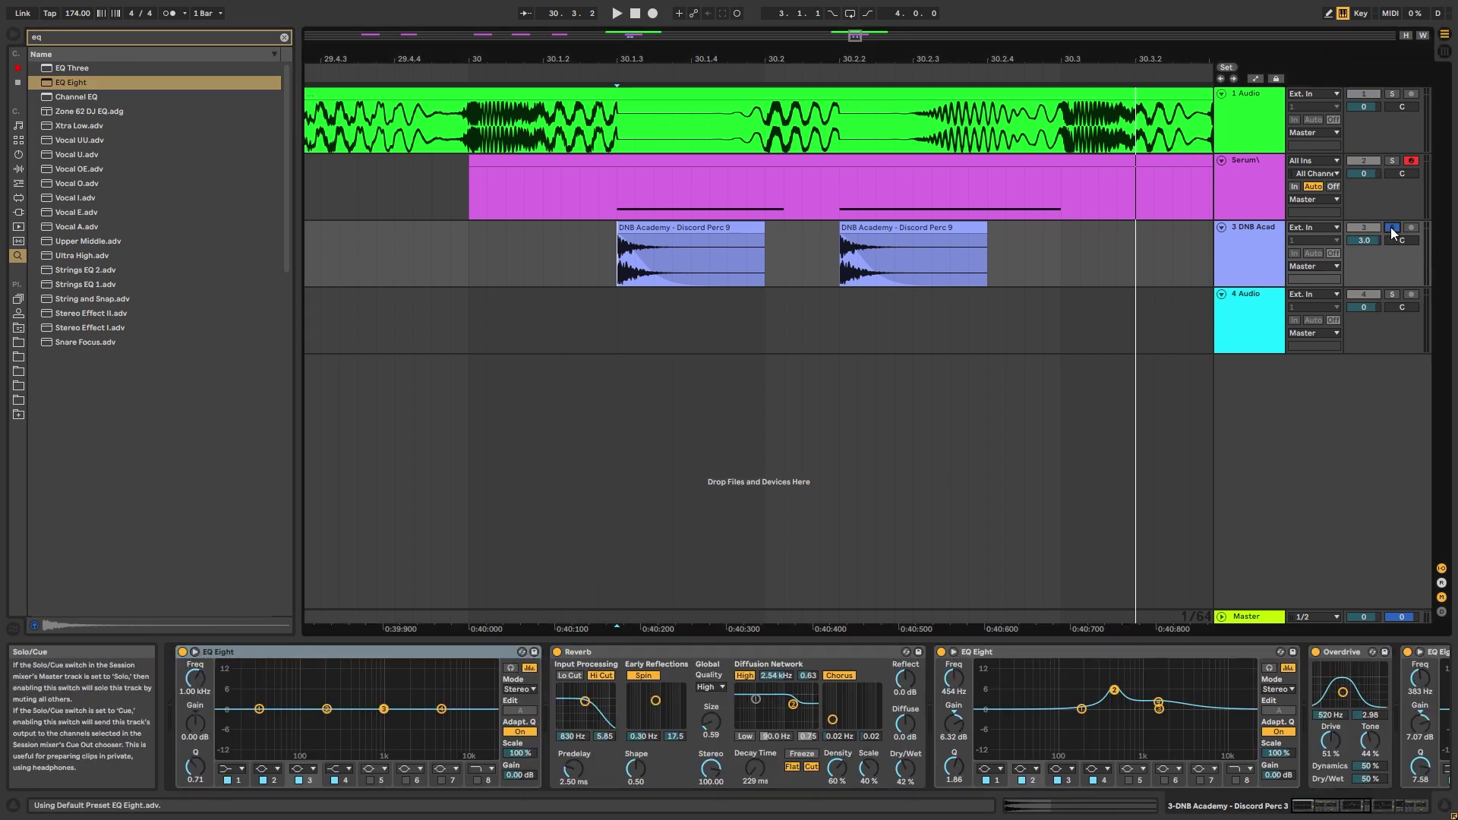
key("space")
key("space")
- Make band 1 of the new EQ Eight a low-cut filter at about 300 Hz while auditioning the percussion
left_click(239, 772)
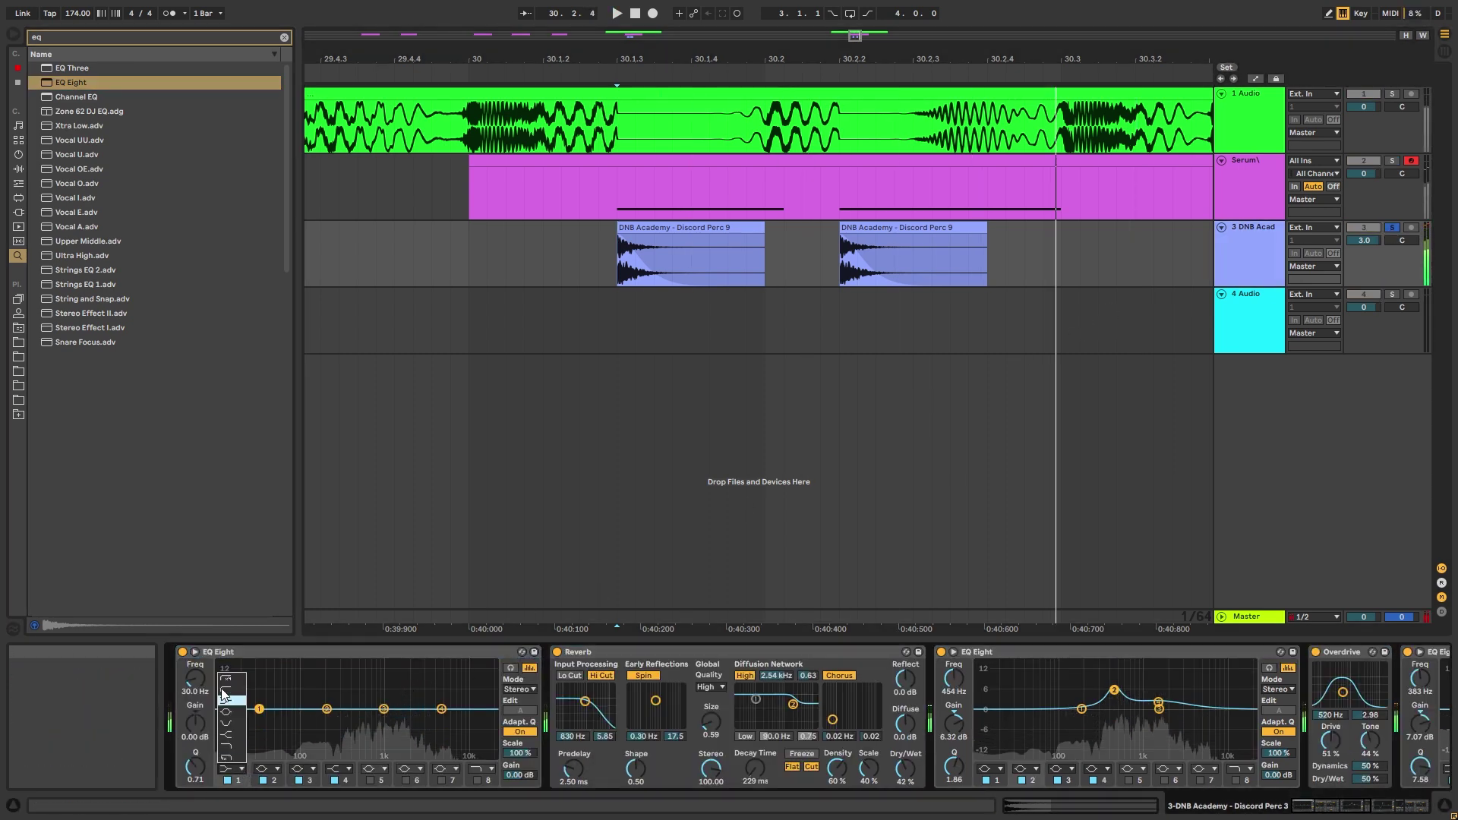
left_click(227, 679)
left_click_drag(195, 678, 195, 666)
key("space")
left_click_drag(313, 719, 340, 739)
key("space")
key("space")
key("space")
- Boost the first EQ Eight's band 4 high shelf by 6.32 dB at 4.28 kHz while auditioning the percussion
left_click_drag(439, 709, 435, 689)
key("space")
key("space")
key("space")
key("space")
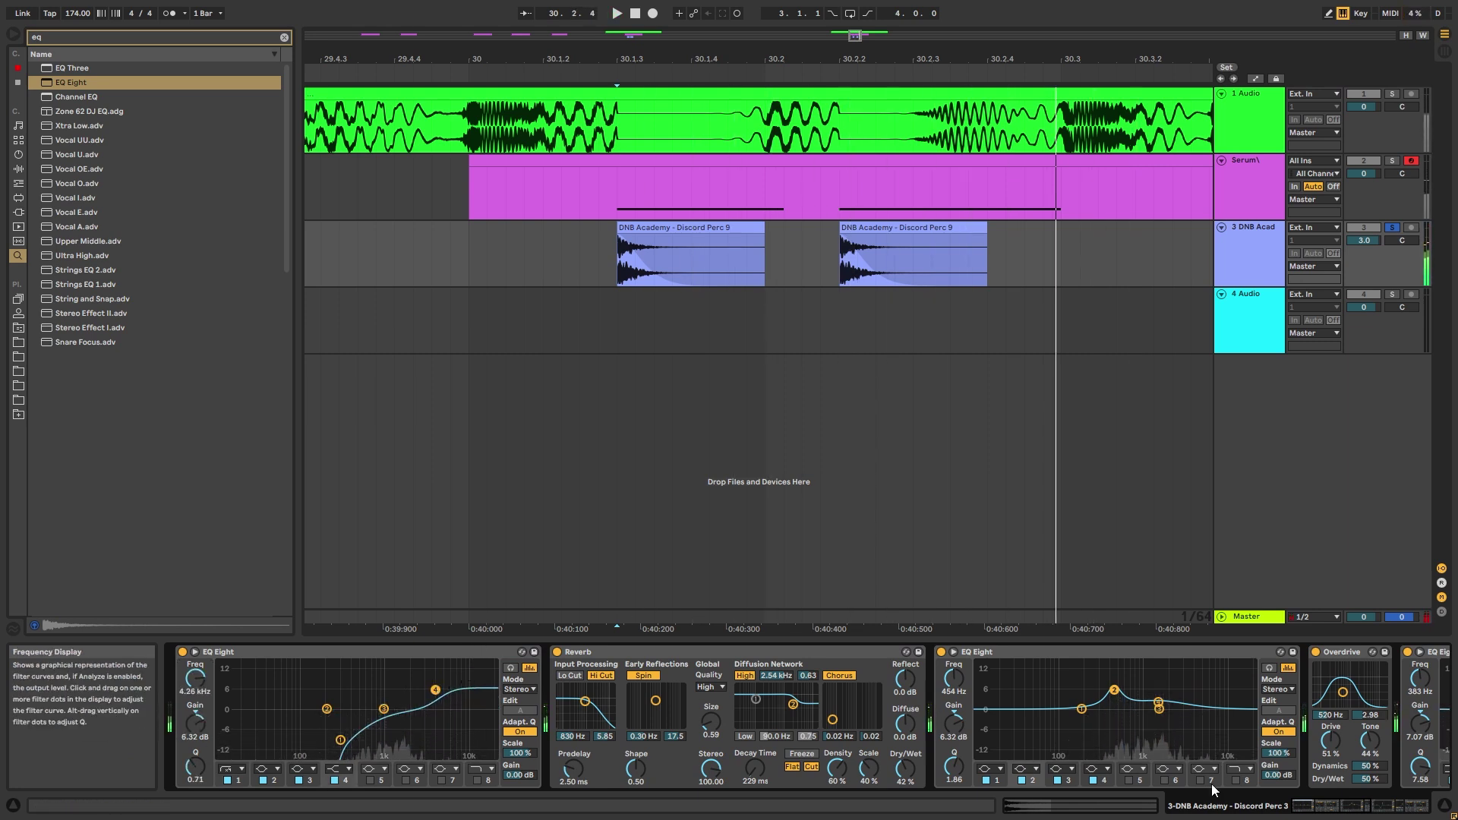
- Shorten the decay time of the last Reverb in the percussion chain to 329 ms while auditioning the hits
scroll(1215, 783, "down", 10)
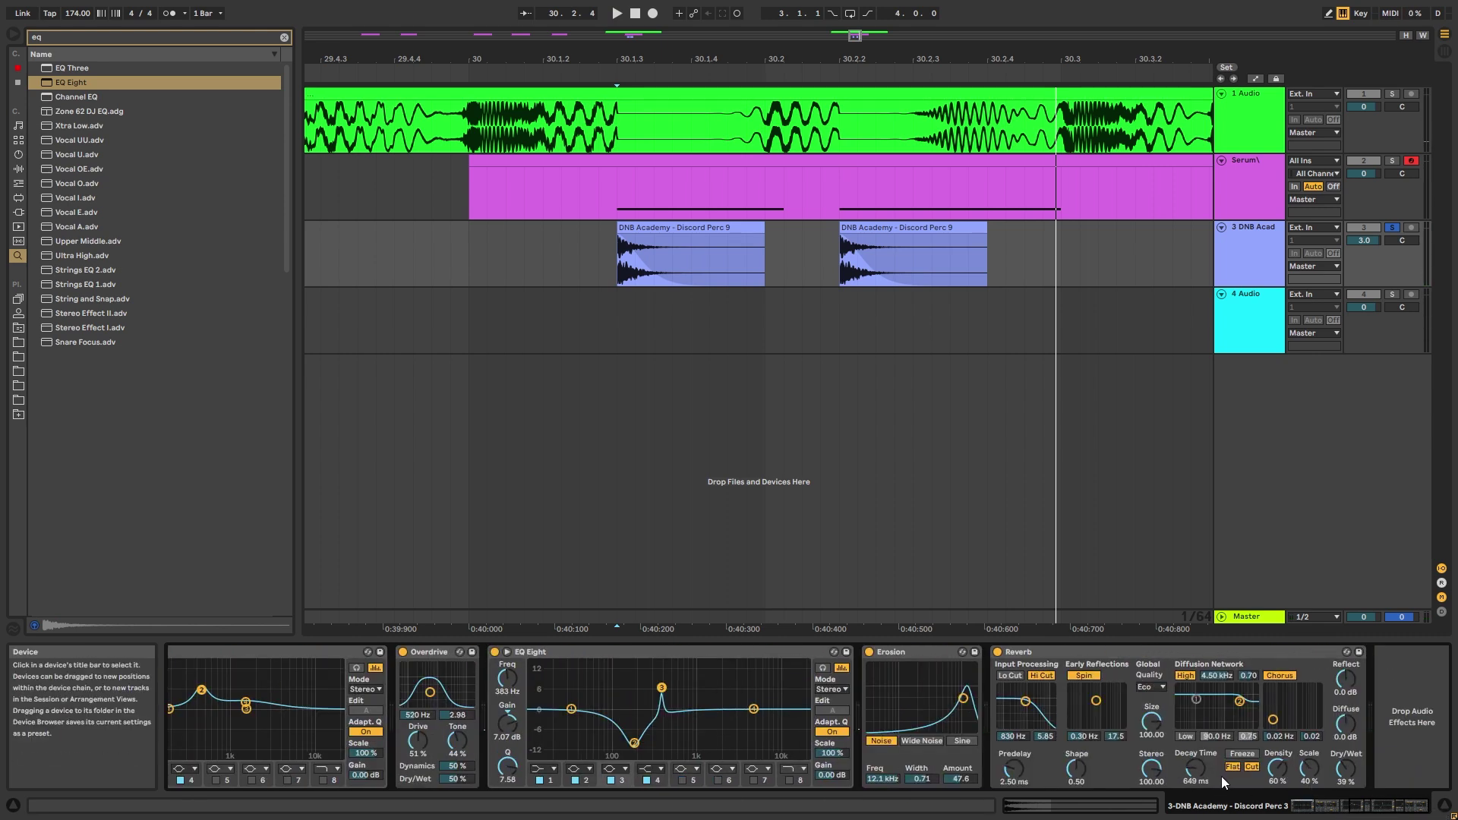
left_click_drag(1195, 768, 1194, 786)
key("space")
key("space")
key("space")
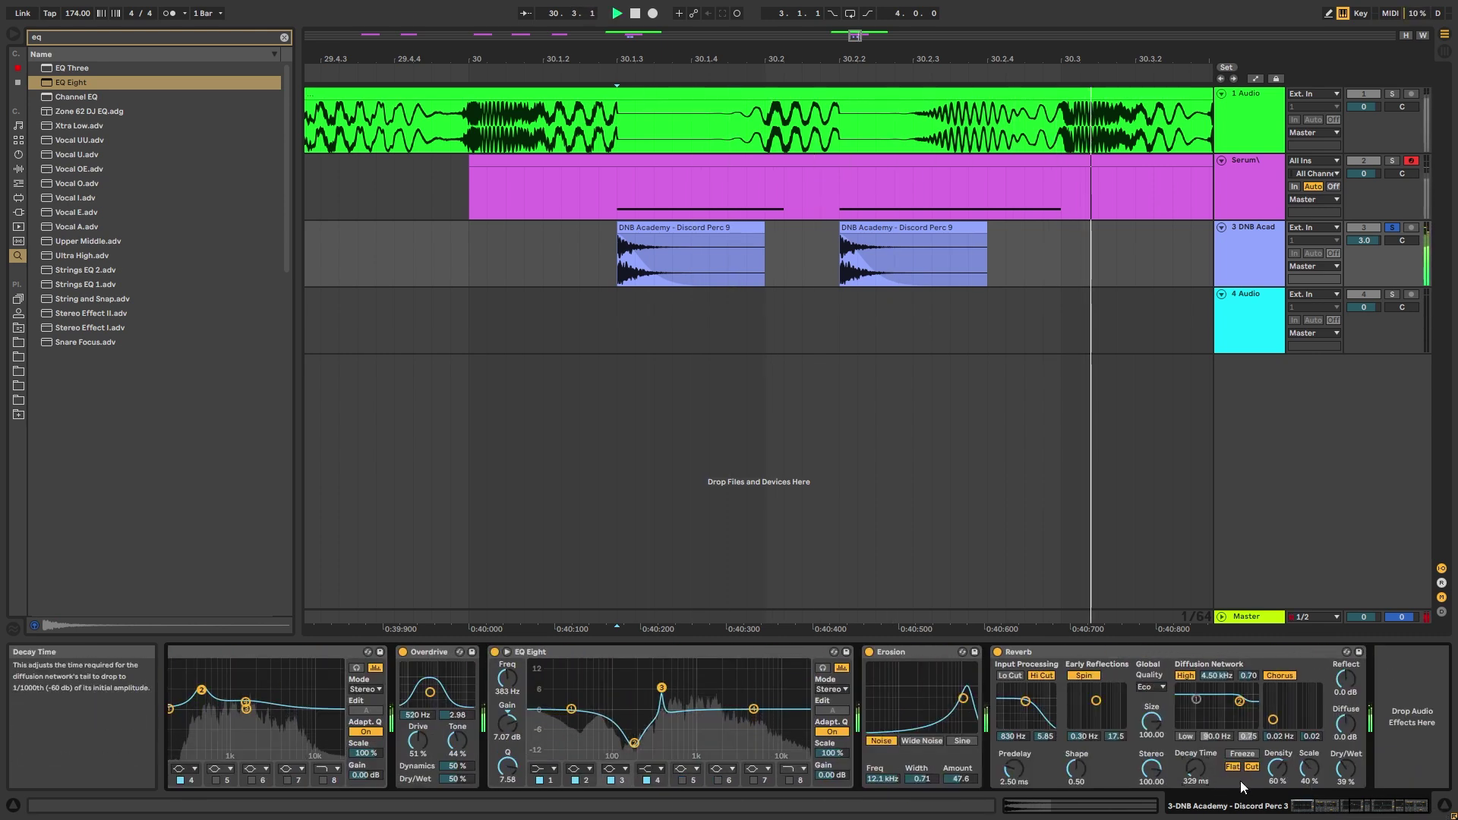
key("space")
- Transpose the first Discord Perc 9 clip by -13 semitones while auditioning it
left_click_drag(1358, 806, 1297, 805)
left_click(696, 227)
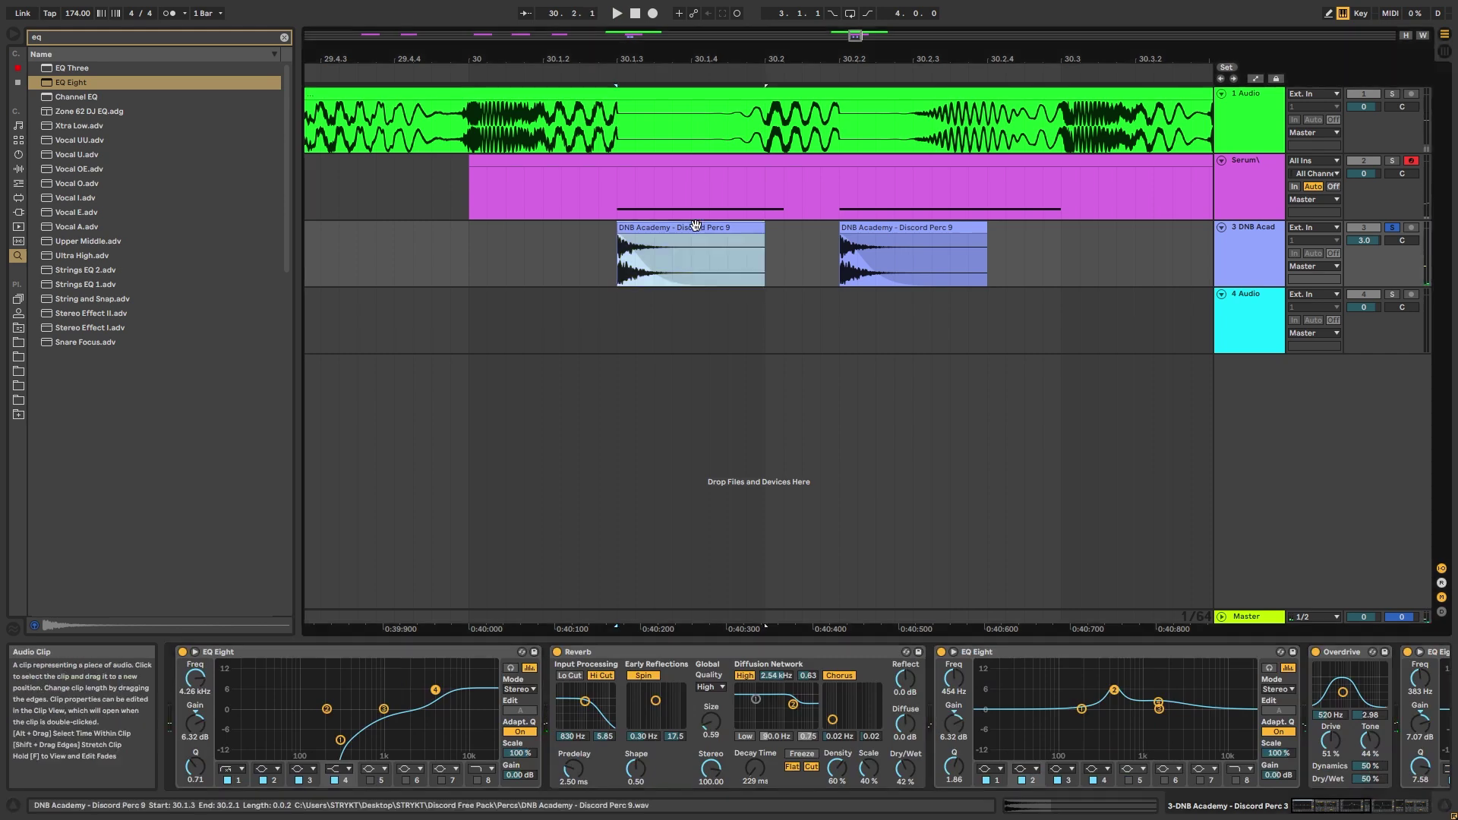
double_click(695, 226)
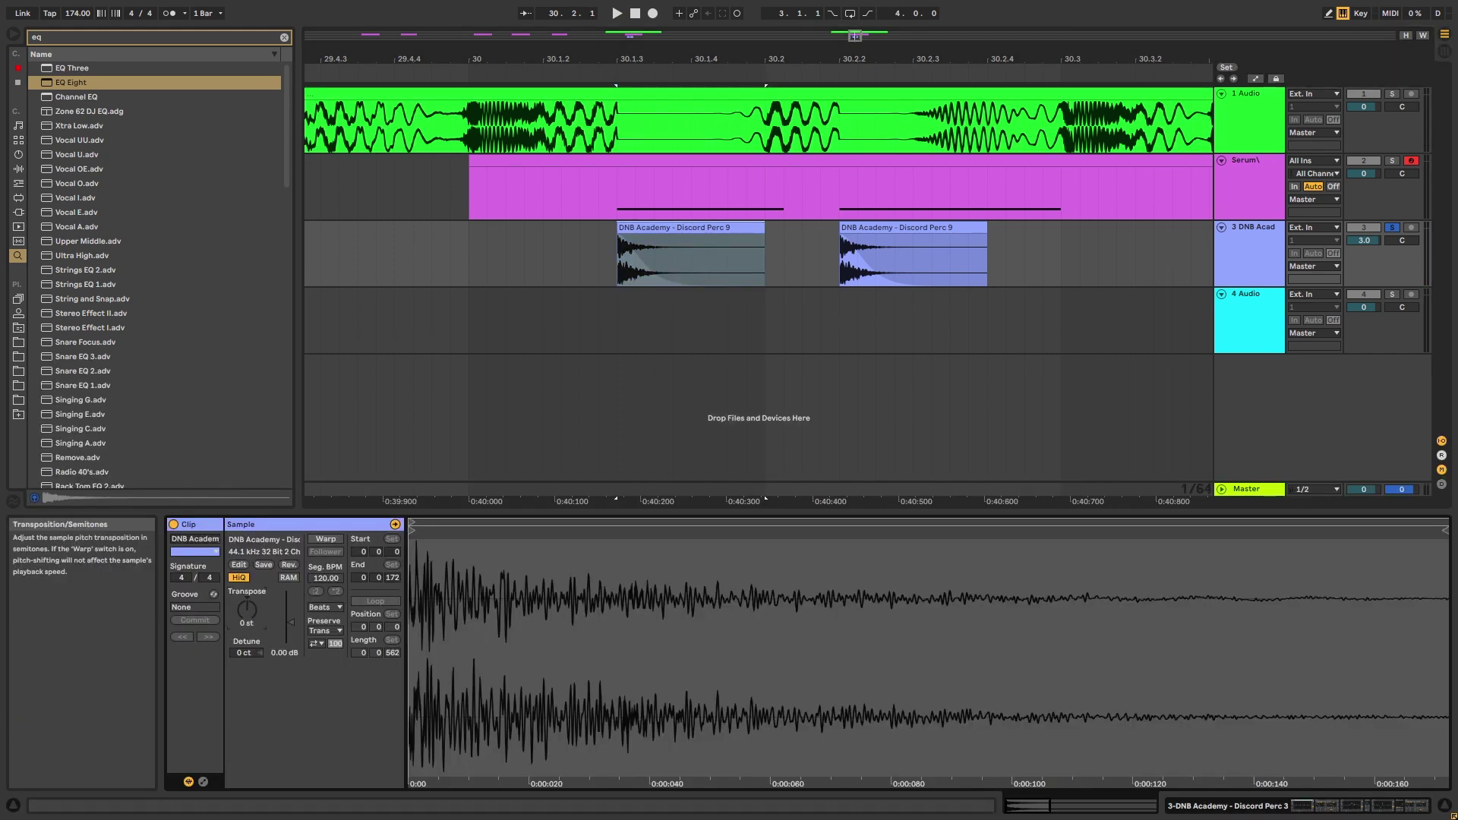
key("space")
left_click_drag(247, 609, 247, 639)
key("space")
key("space")
key("space")
key("space")
key("space")
key("space")
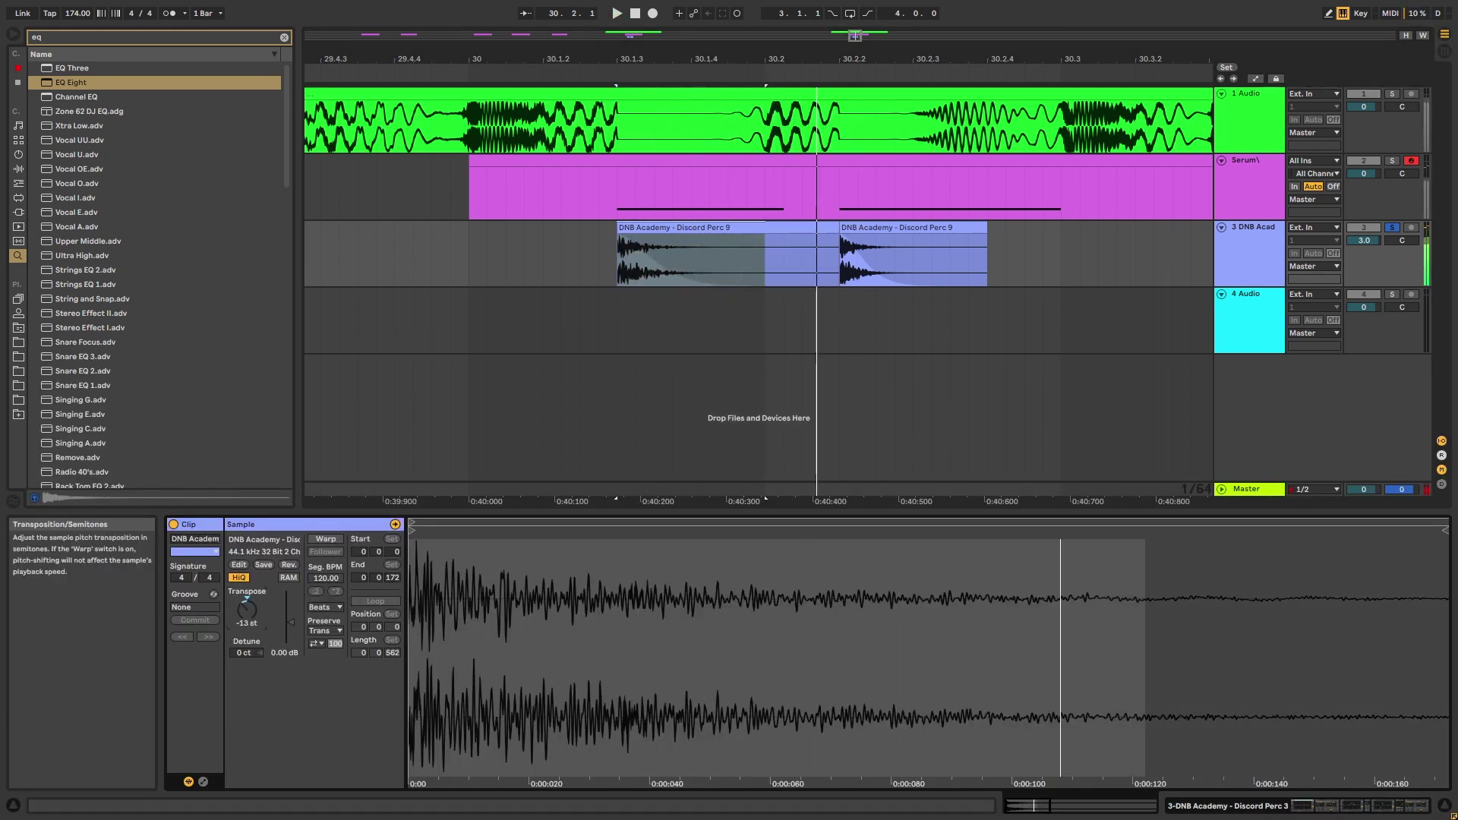
- Audition the transposed first percussion clip and trim its end back to 30.1.4, about halfway to beat 30.2
key("space")
key("space")
left_click(824, 227)
key("space")
key("space")
left_click_drag(836, 231, 710, 243)
key("space")
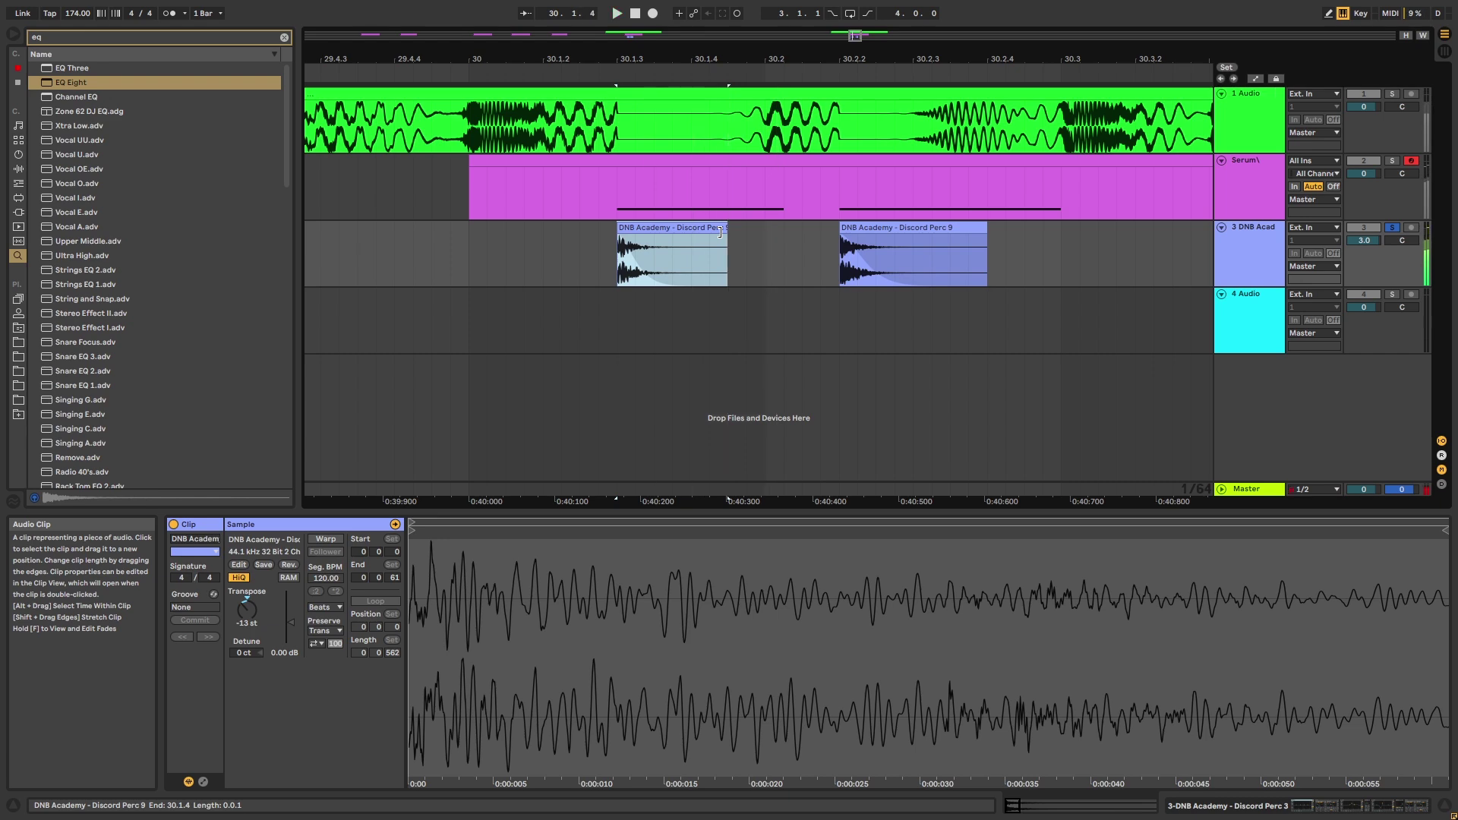
- Replace the second percussion hit at 30.2.2 with a copy of the shortened, transposed clip and delete the leftover piece behind it
left_click(842, 251)
key("ctrl+v")
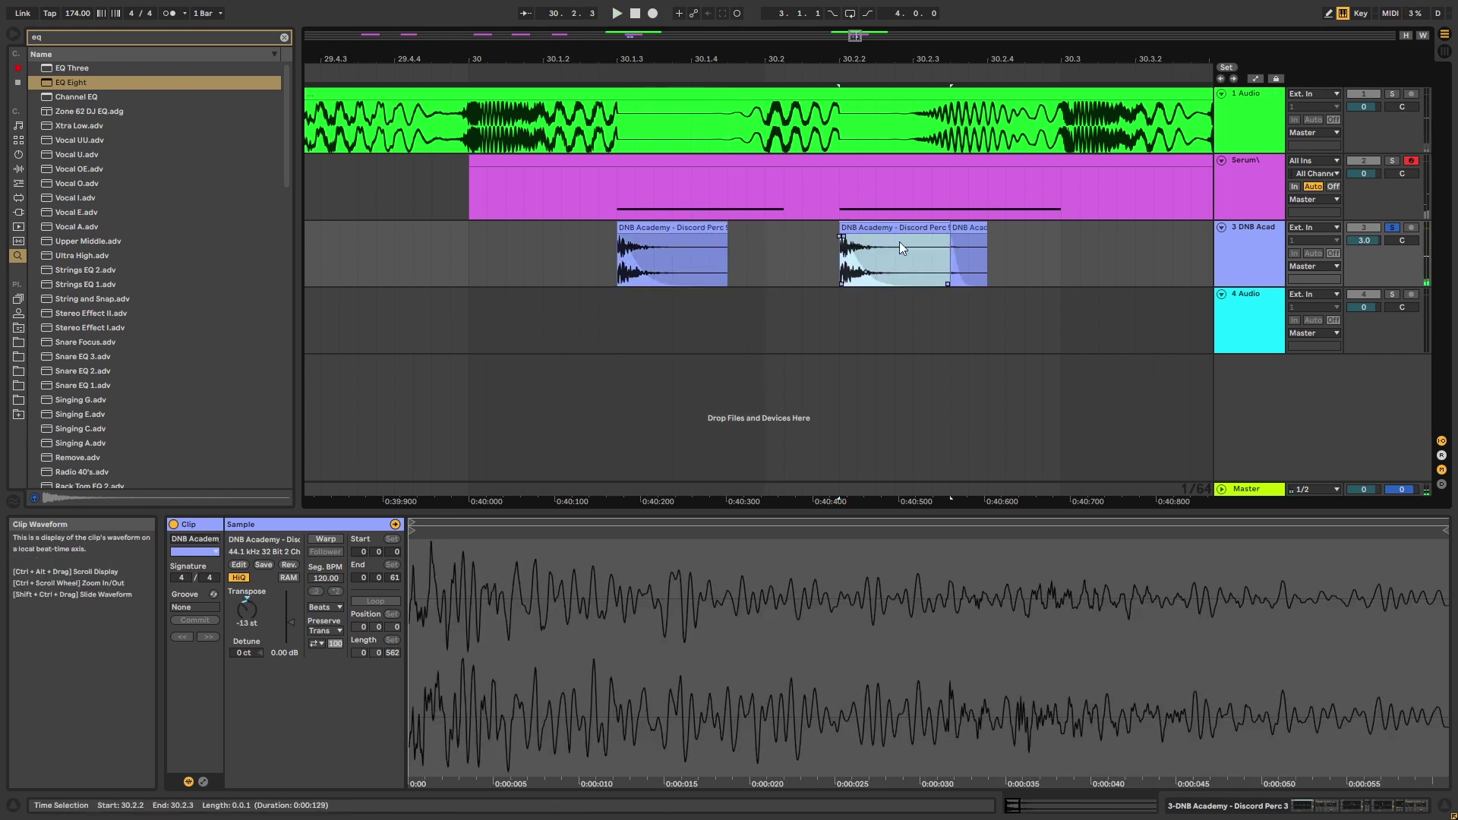
left_click(964, 226)
key("Delete")
- Solo the Serum track together with the percussion track and play both layers from 30.1.3
left_click(619, 266)
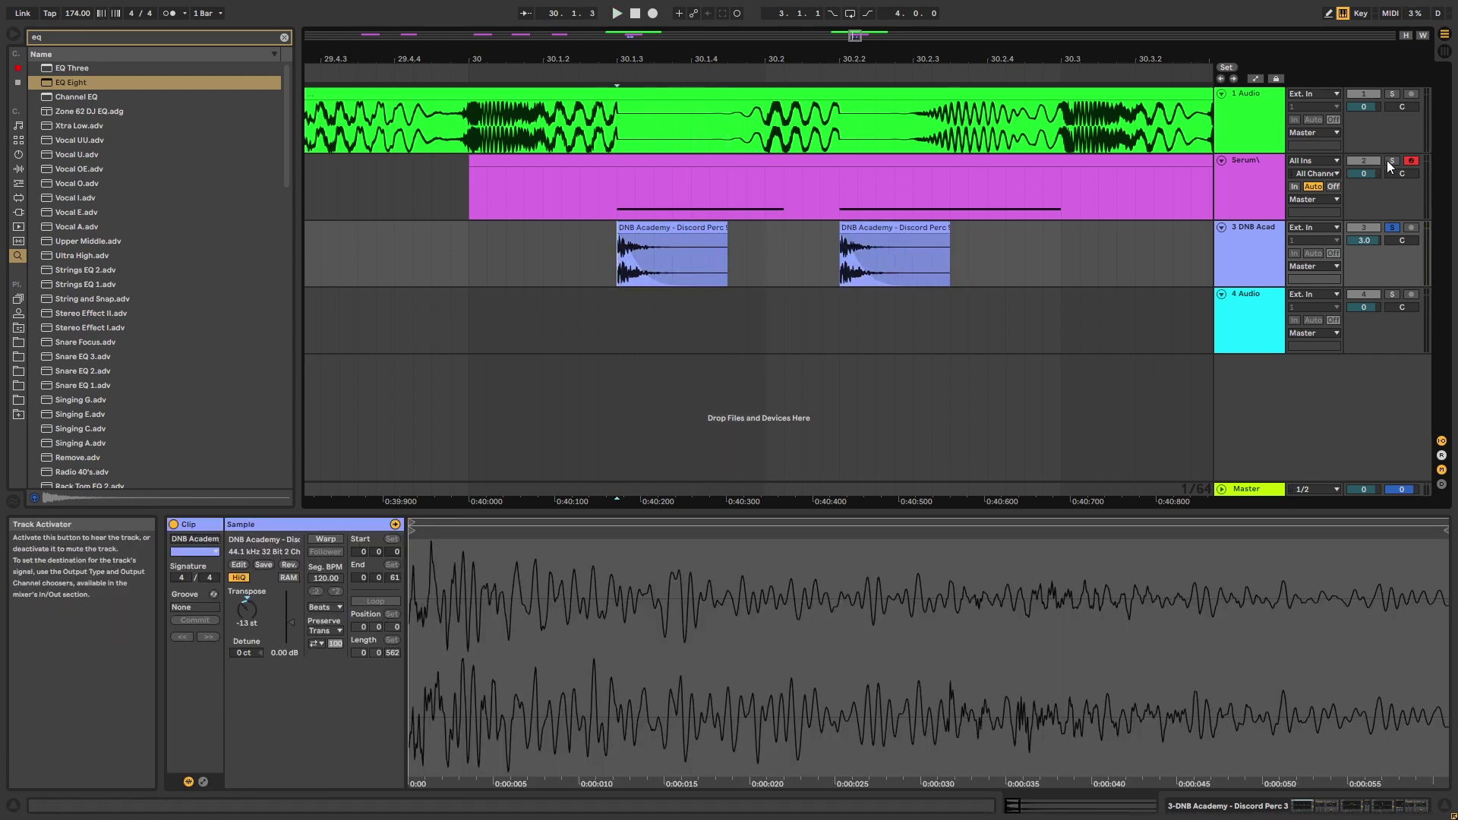
left_click(1392, 161)
key("space")
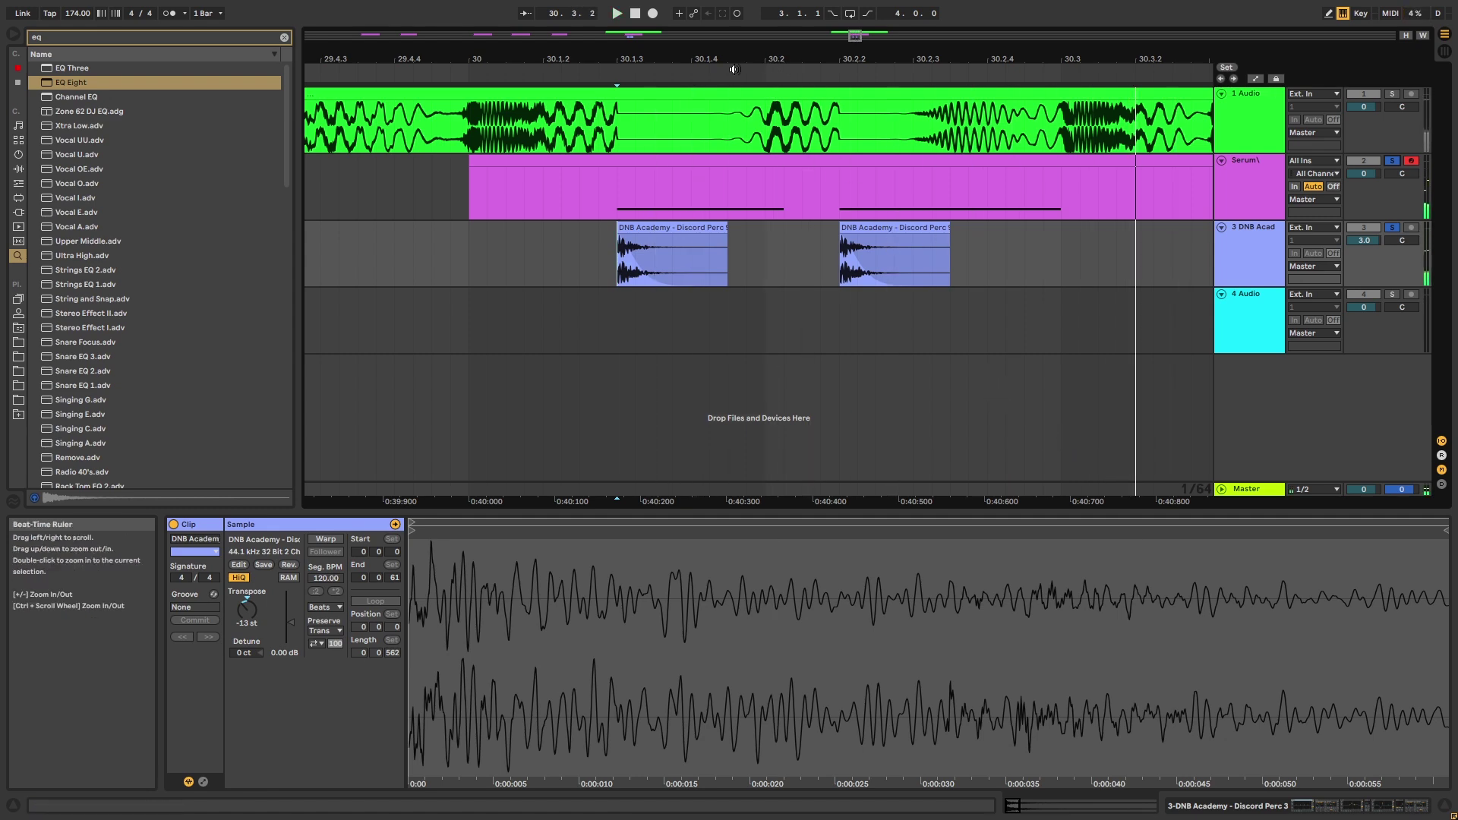
- Play the arrangement from 29.1.1 with the audio, Serum and percussion tracks soloed, and move the insert mark to 29.4.4
left_click(448, 209)
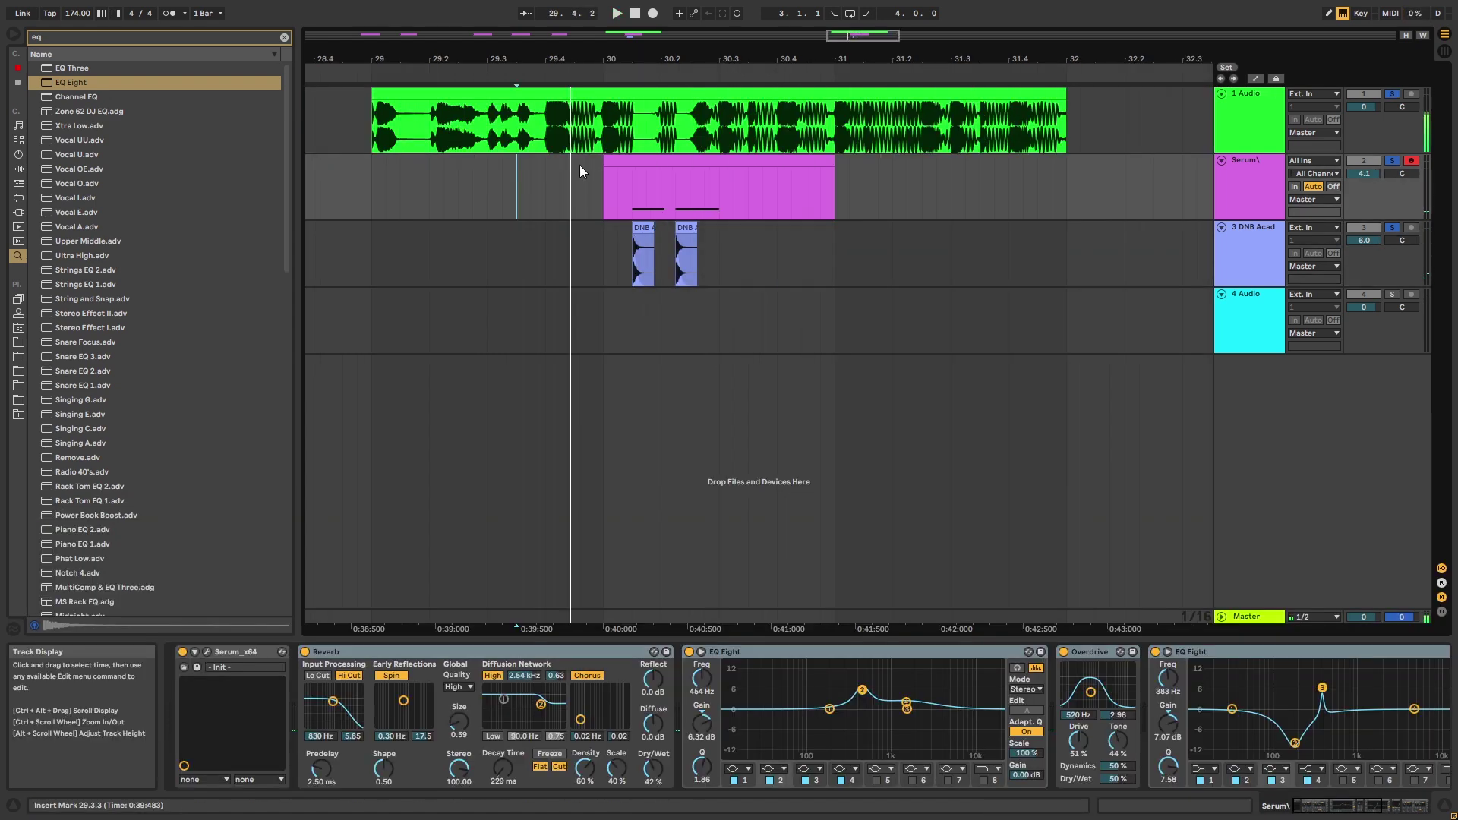
left_click(371, 163)
key("space")
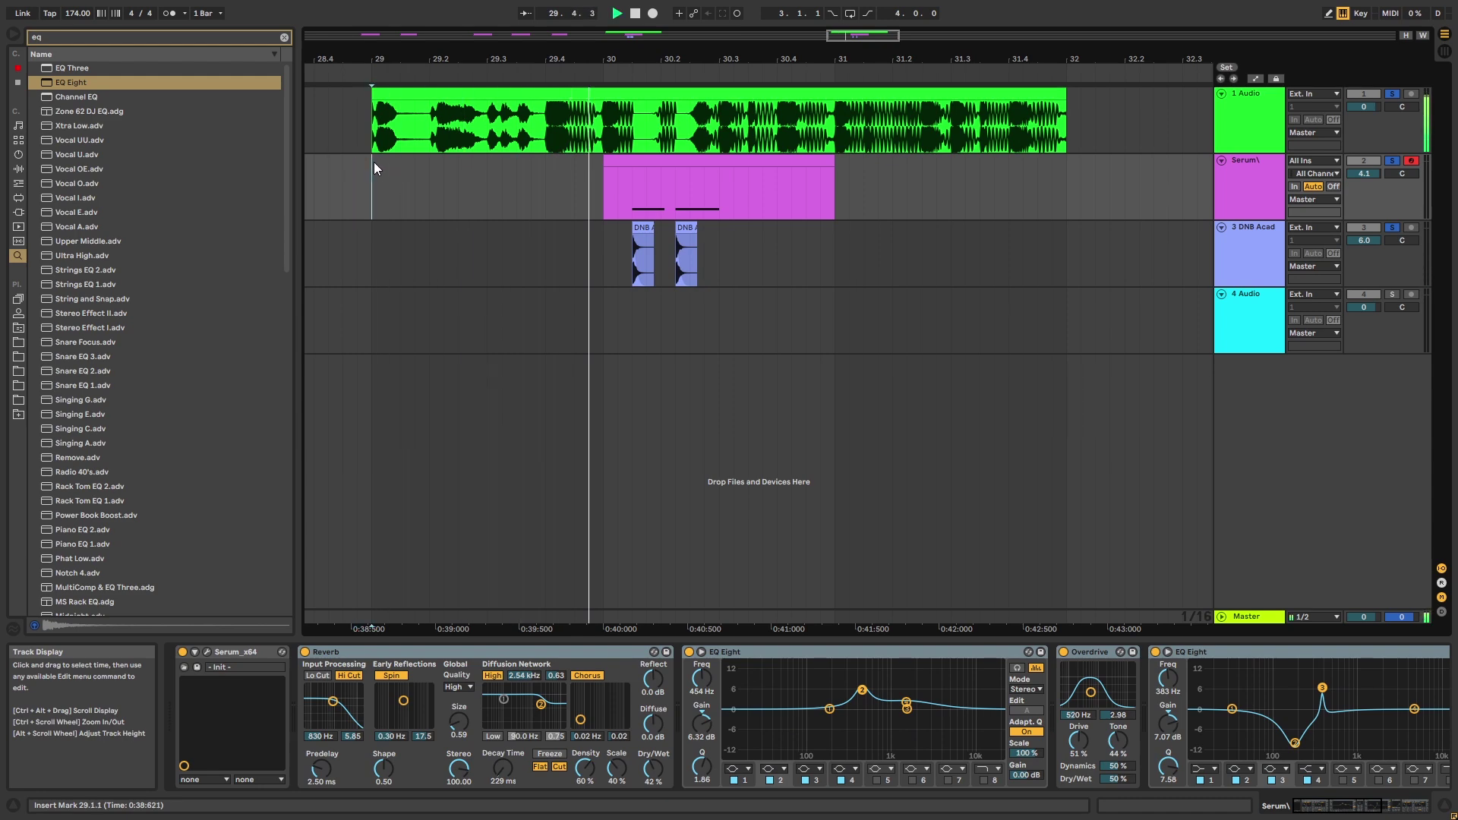
left_click(616, 252)
left_click(595, 201)
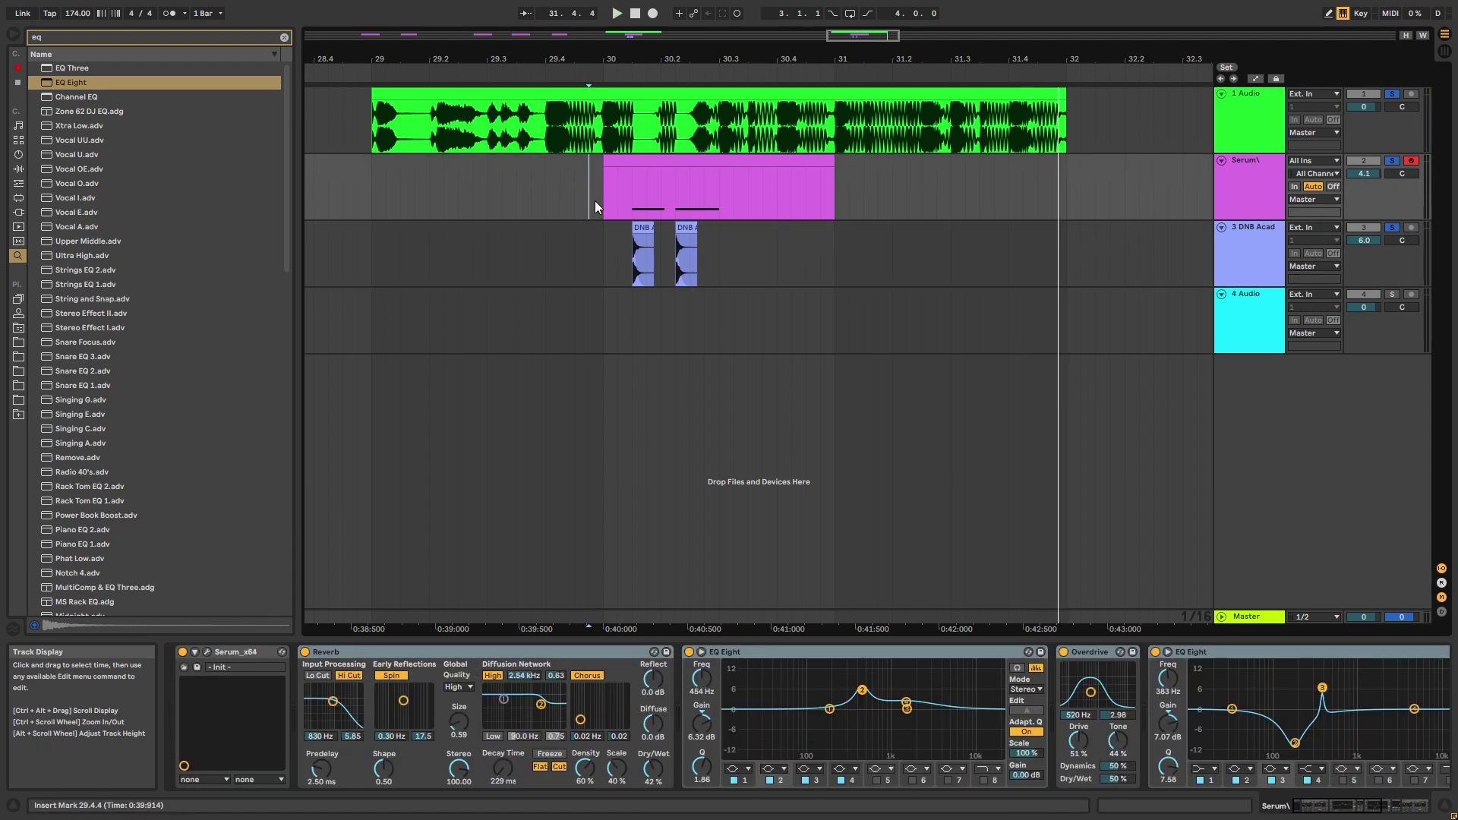